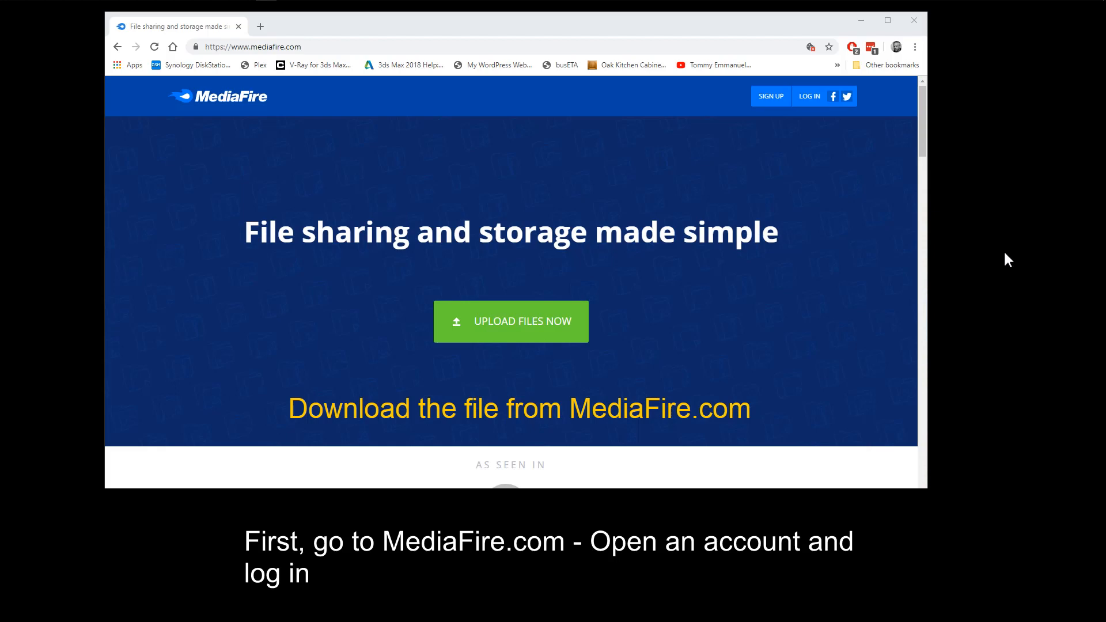
pyautogui.click(807, 97)
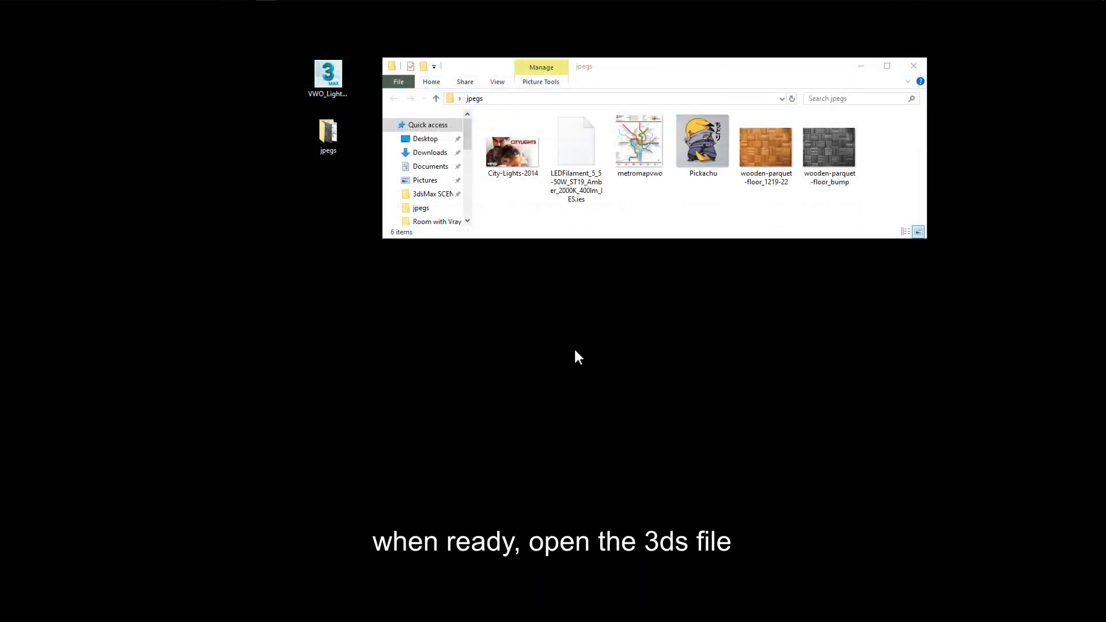
# Step: Open the VWO_Lighting scene file from the desktop
pyautogui.doubleClick(333, 86)
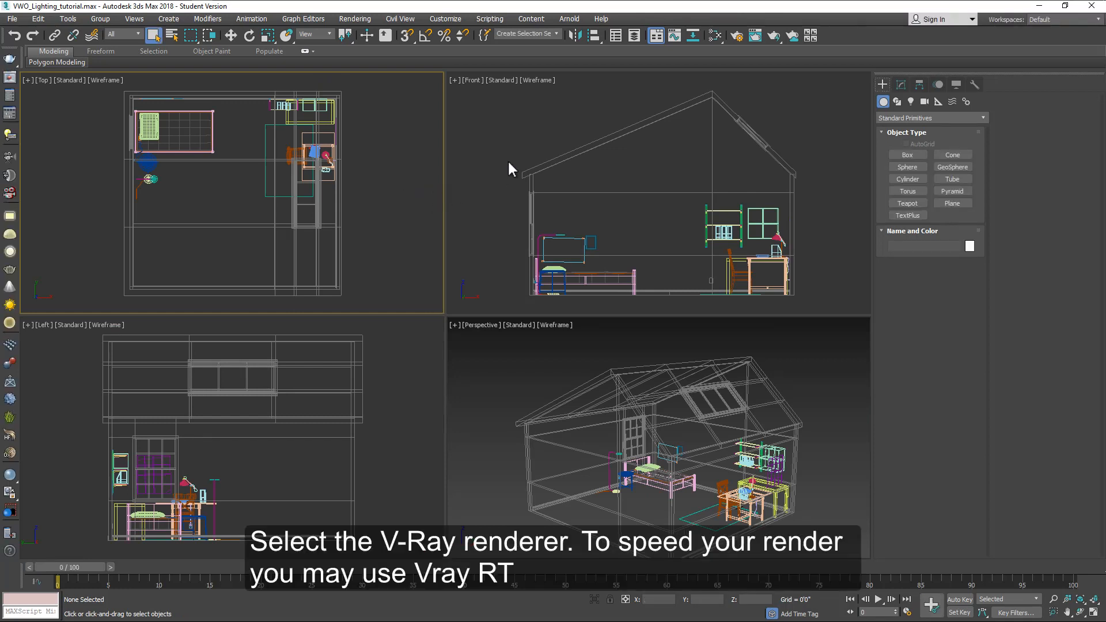
# Step: Open Render Setup and choose V-Ray Adv 3.60.03 as the renderer
pyautogui.click(736, 35)
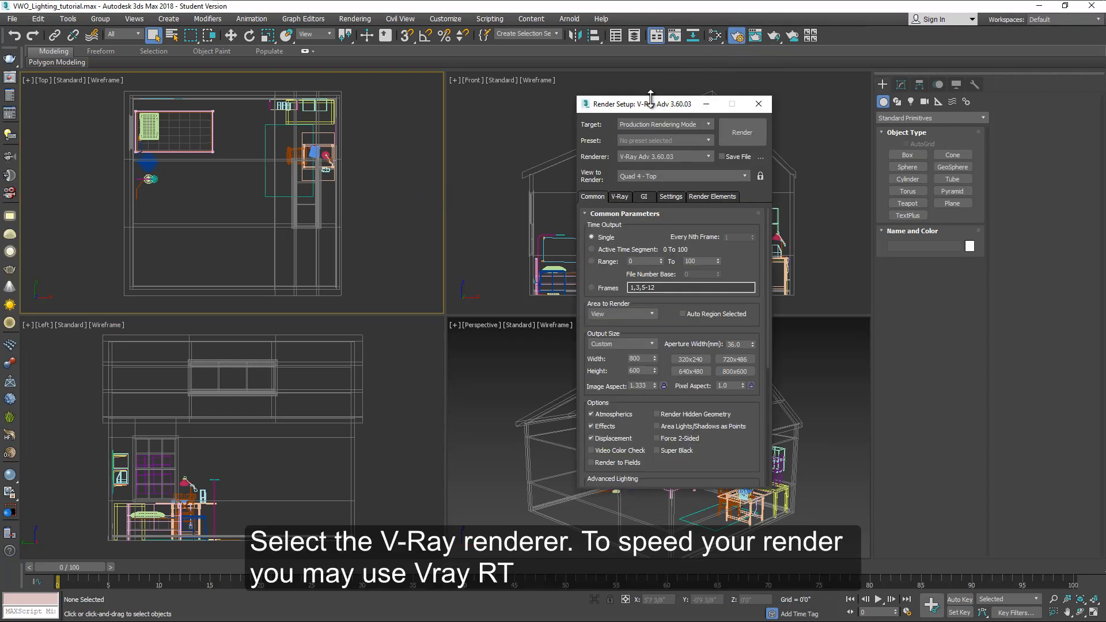
pyautogui.click(652, 153)
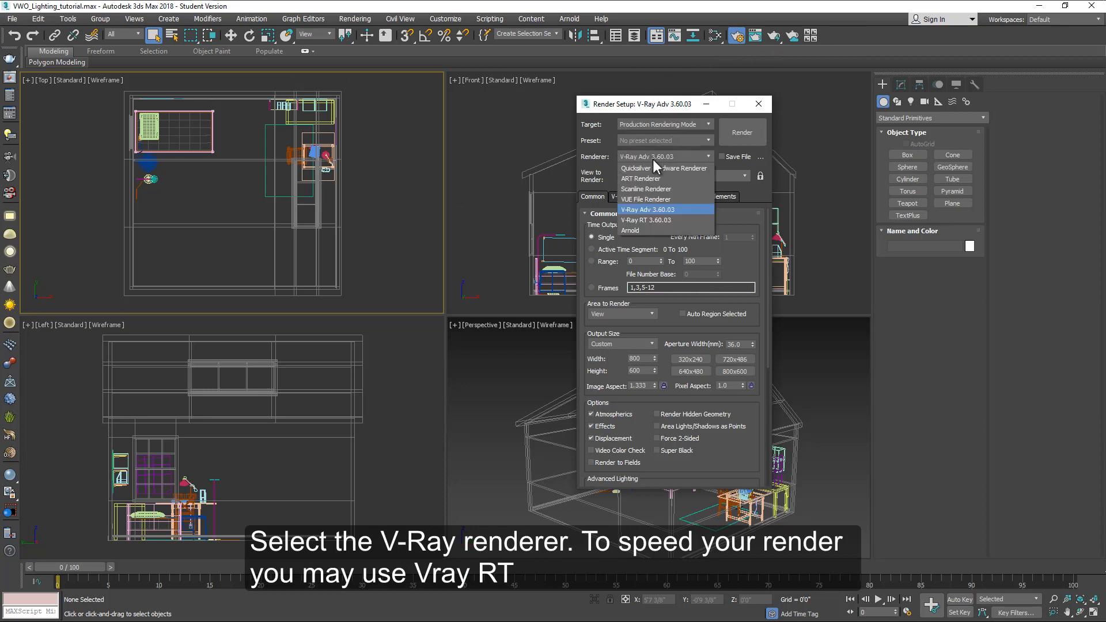
pyautogui.click(654, 210)
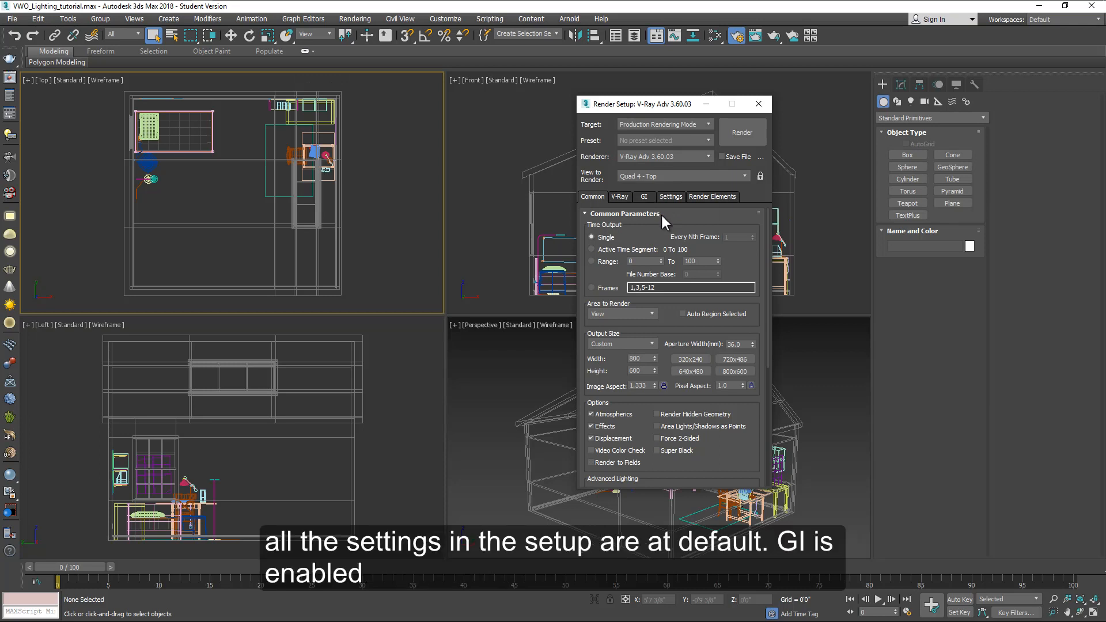
# Step: Review the V-Ray and GI settings in Render Setup, return to Common, and close the dialog
pyautogui.click(624, 196)
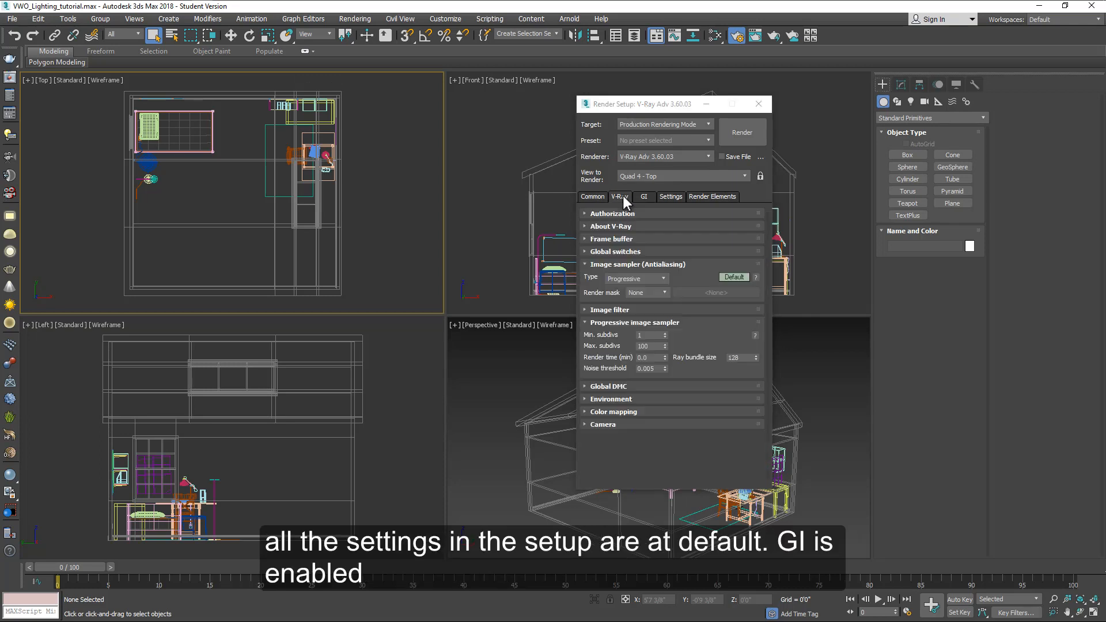
pyautogui.click(644, 197)
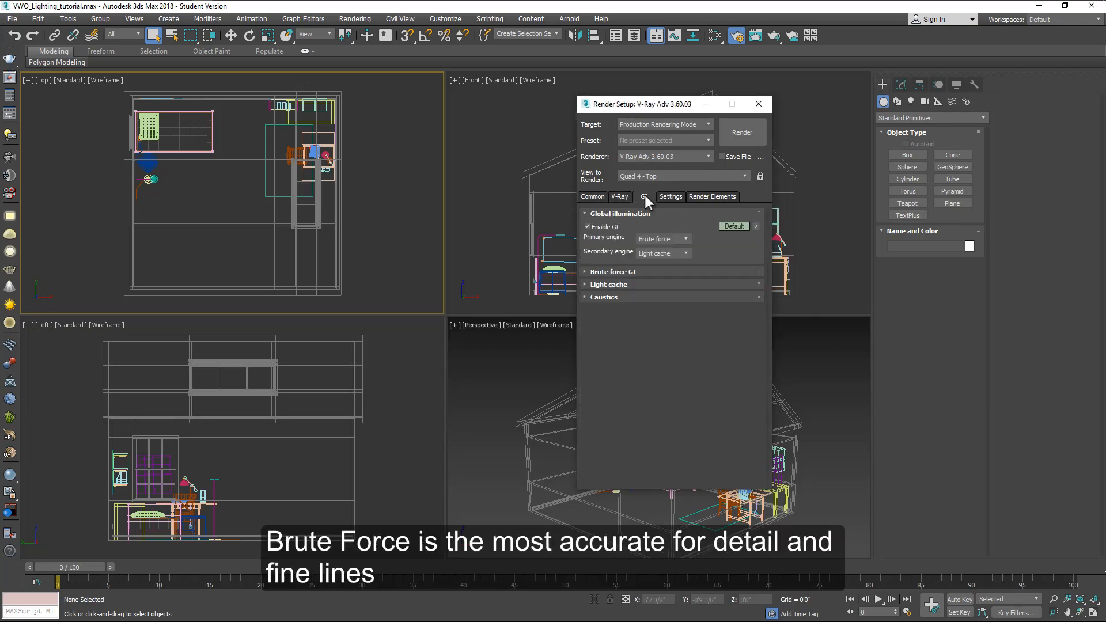
pyautogui.moveTo(665, 240)
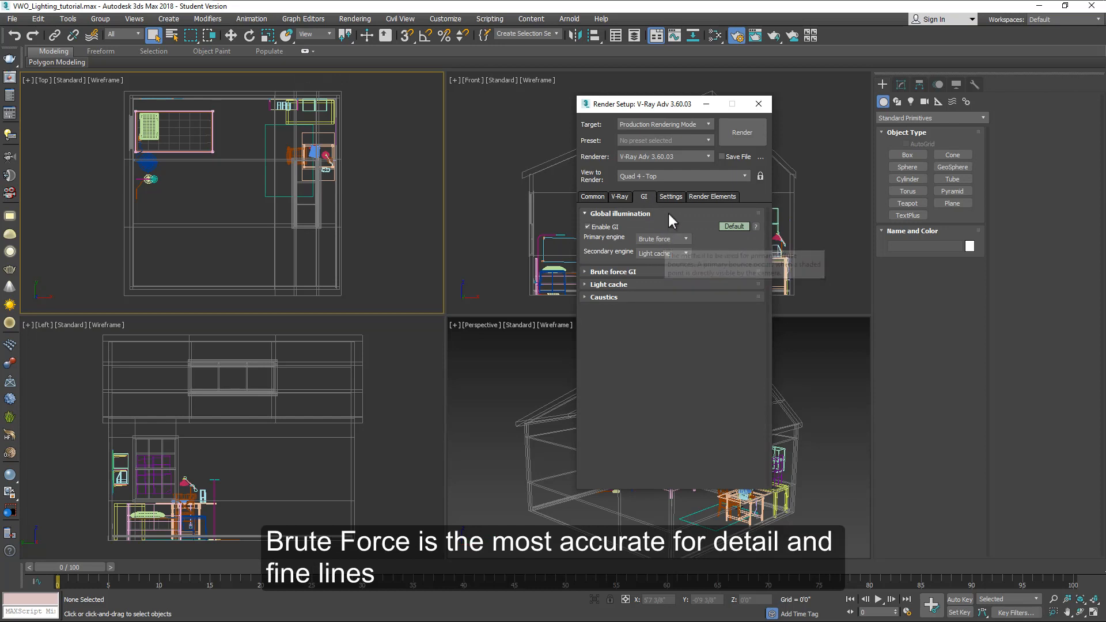
pyautogui.click(596, 197)
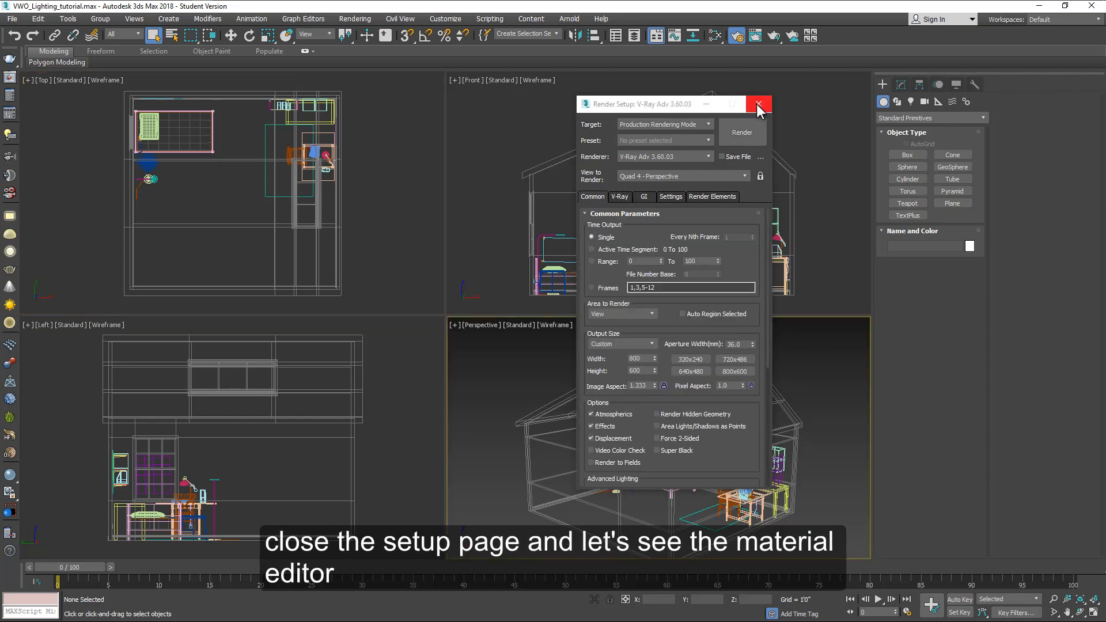
pyautogui.click(758, 105)
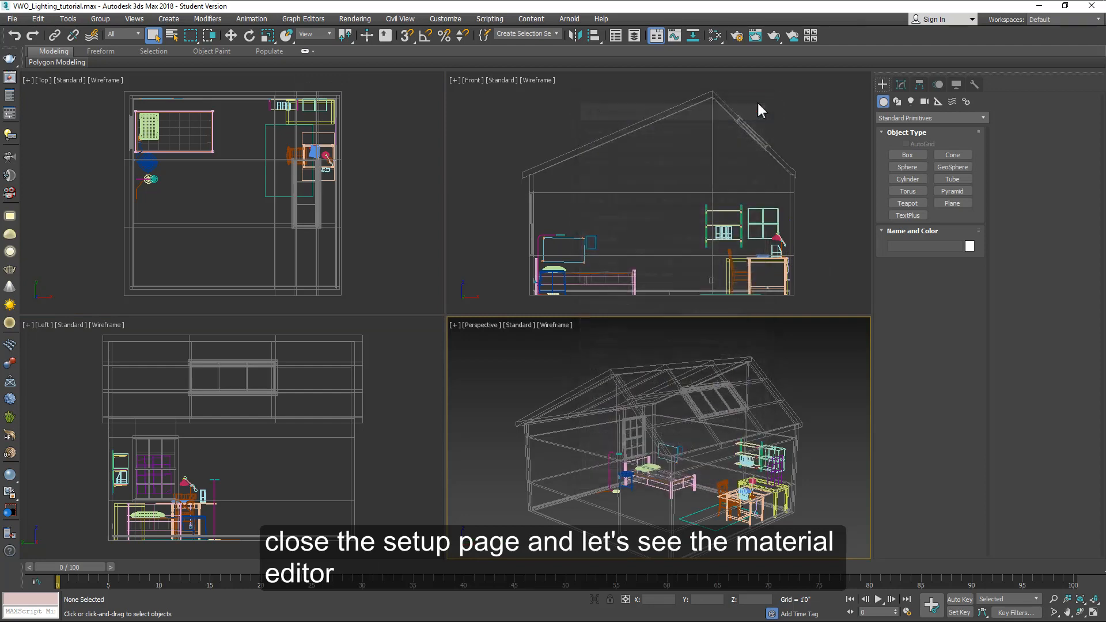
# Step: Examine the scene's V-Ray materials in the Slate Material Editor, then close it
pyautogui.click(717, 37)
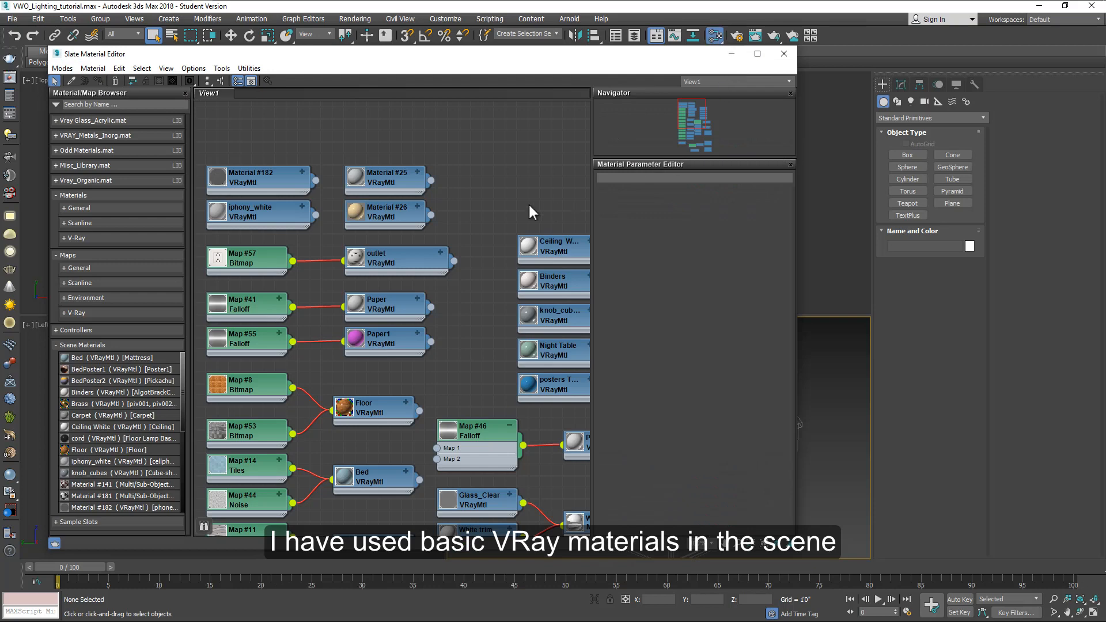
pyautogui.scroll(-3, 479, 217)
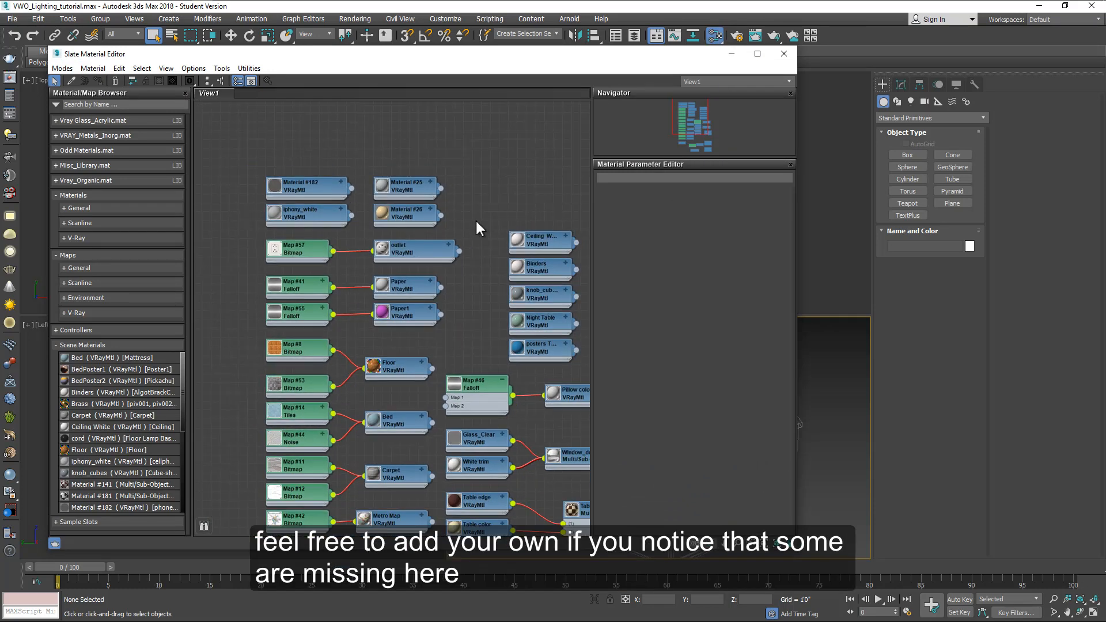
pyautogui.moveTo(475, 335); pyautogui.dragTo(425, 262, button='middle')
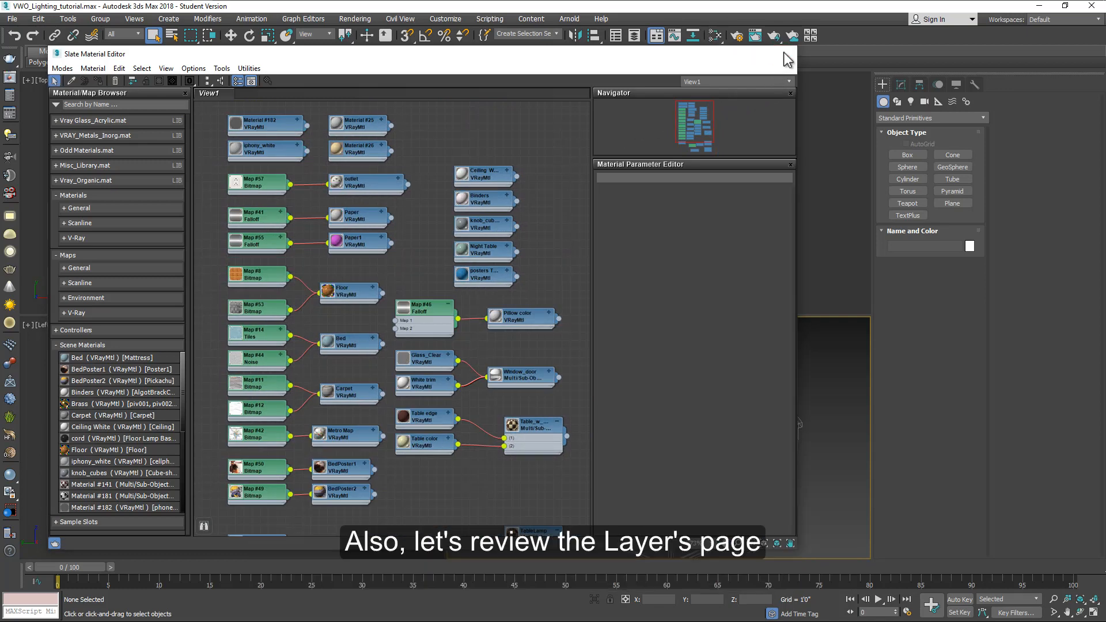
pyautogui.click(784, 54)
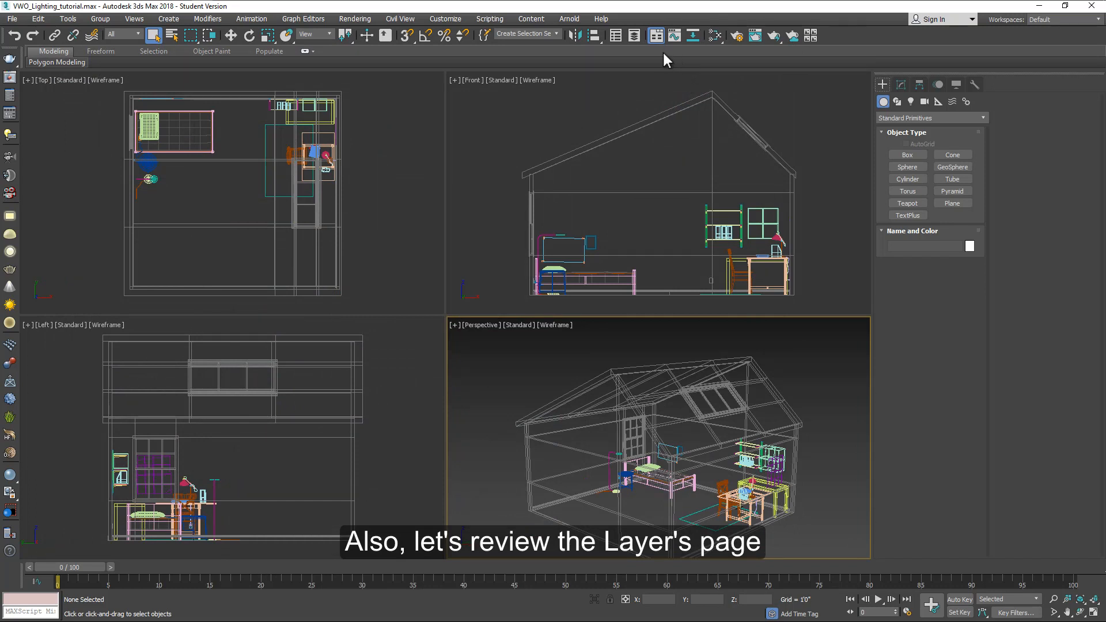
# Step: Review the scene layers and their frozen state in the Layer Explorer, then close it
pyautogui.click(631, 36)
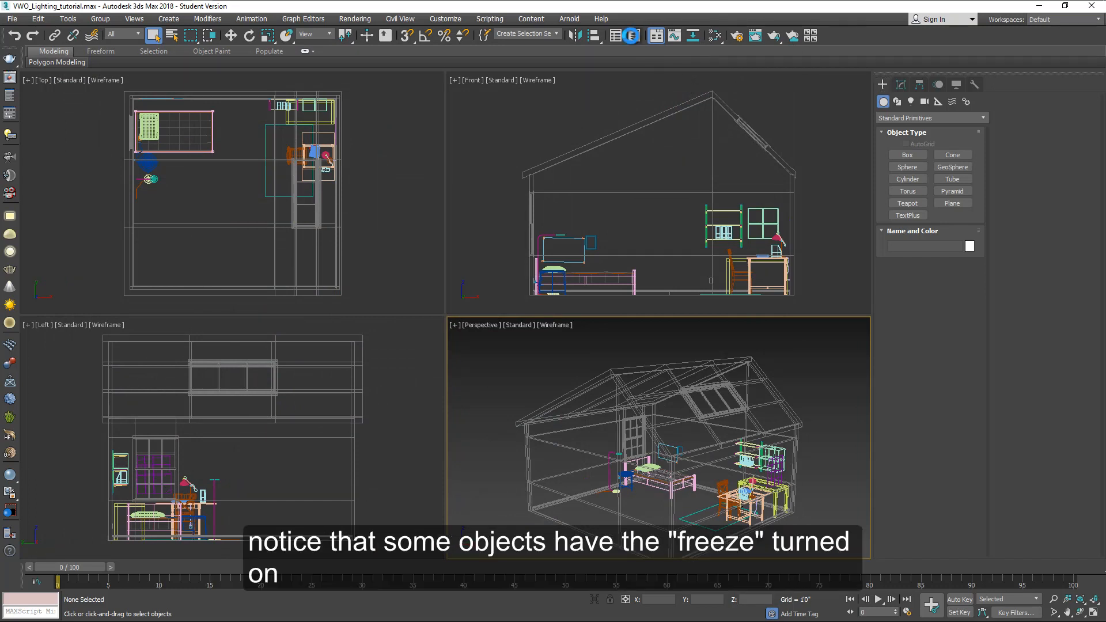
pyautogui.click(399, 154)
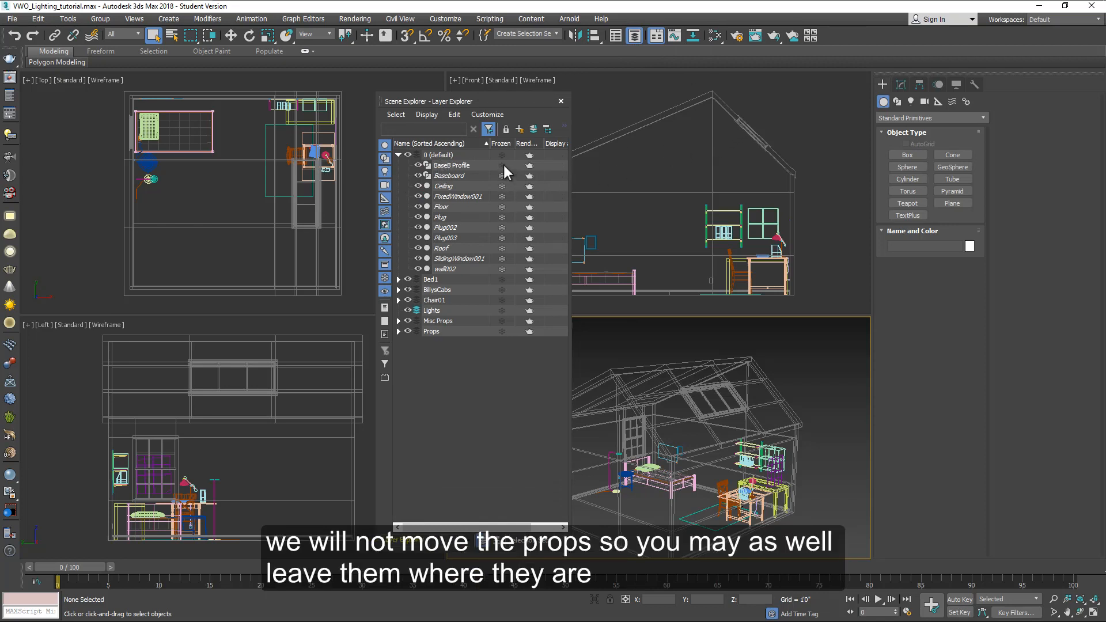
pyautogui.click(398, 154)
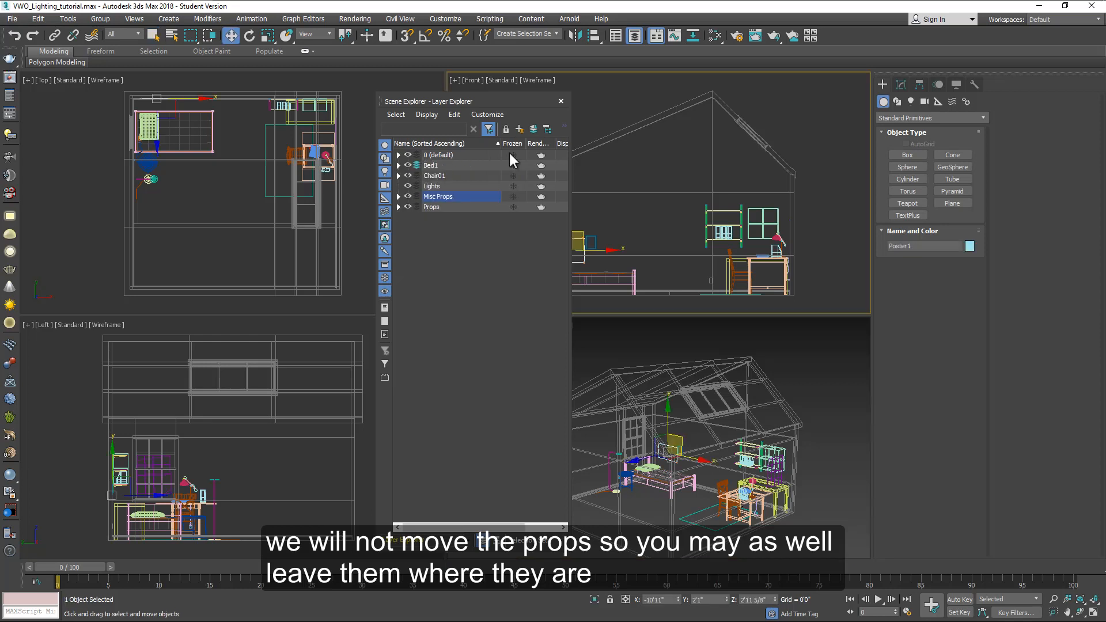
pyautogui.click(561, 102)
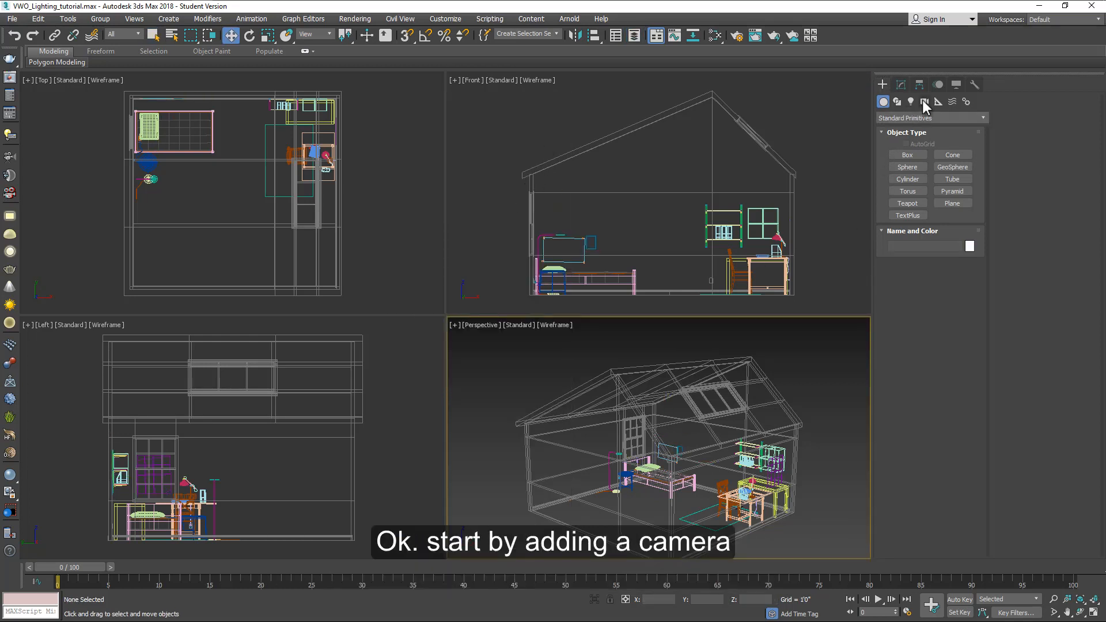
# Step: Create a Physical camera in the top view, placed in the lower left corner and aimed toward the desk
pyautogui.click(925, 104)
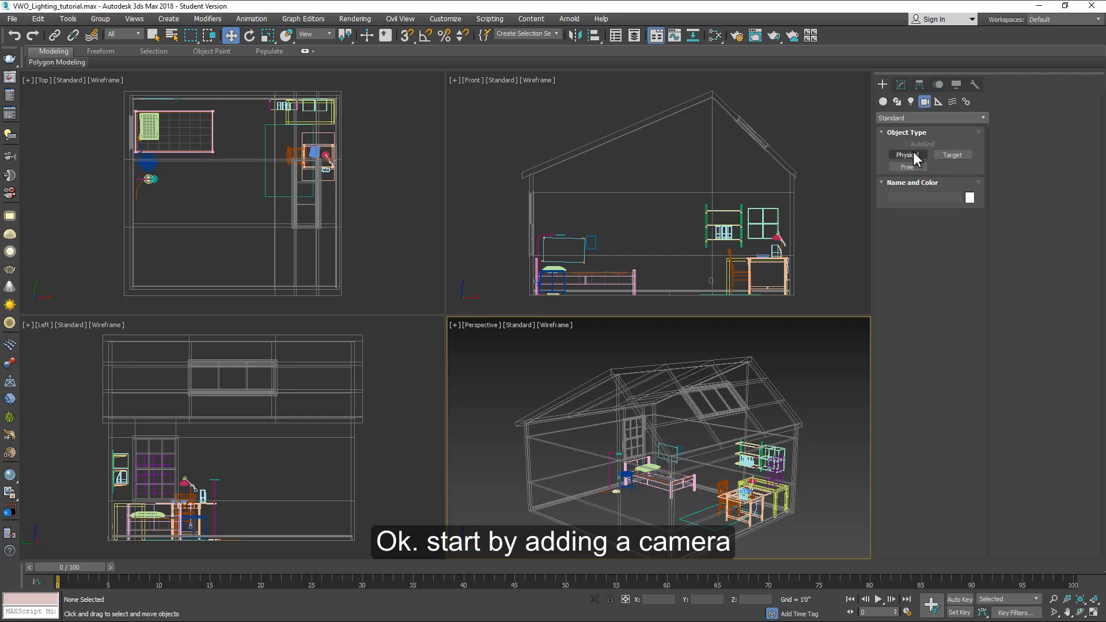
pyautogui.click(913, 155)
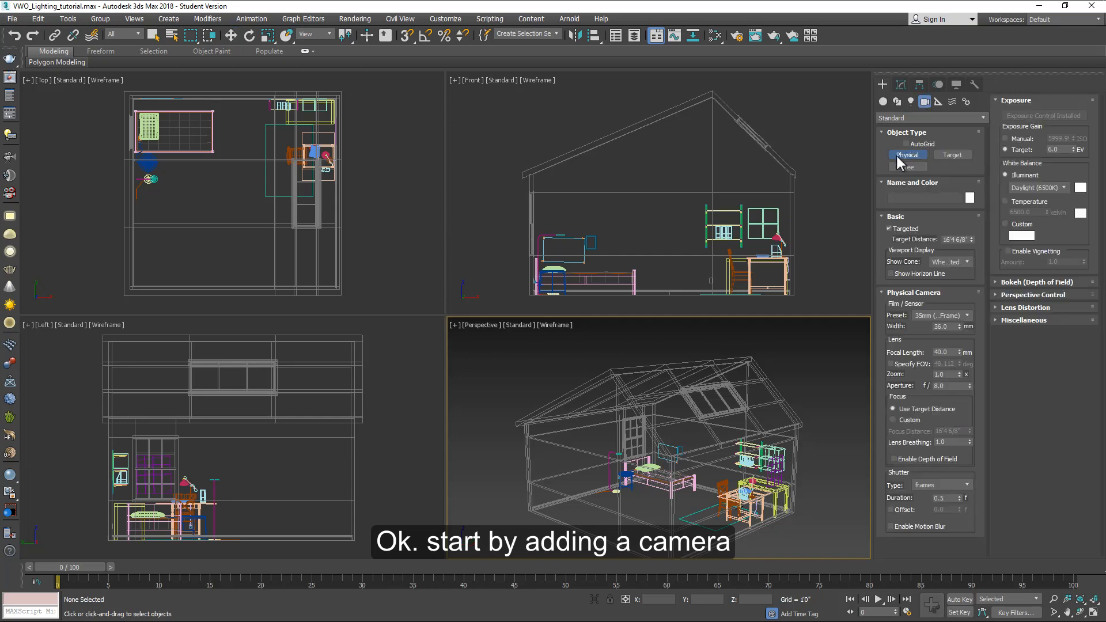
pyautogui.moveTo(170, 266); pyautogui.dragTo(250, 169)
# Step: Raise the camera to about 4 ft 8 in and move its target down onto the desk area
pyautogui.press('w')
pyautogui.moveTo(597, 280); pyautogui.dragTo(596, 207)
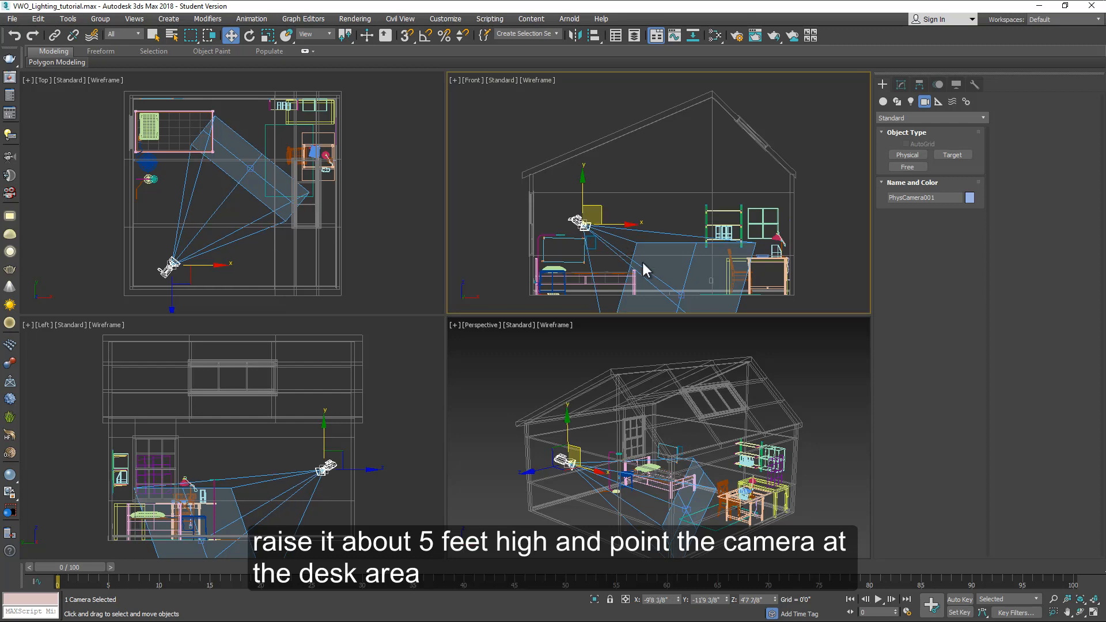
pyautogui.click(682, 295)
pyautogui.moveTo(697, 276); pyautogui.dragTo(722, 231)
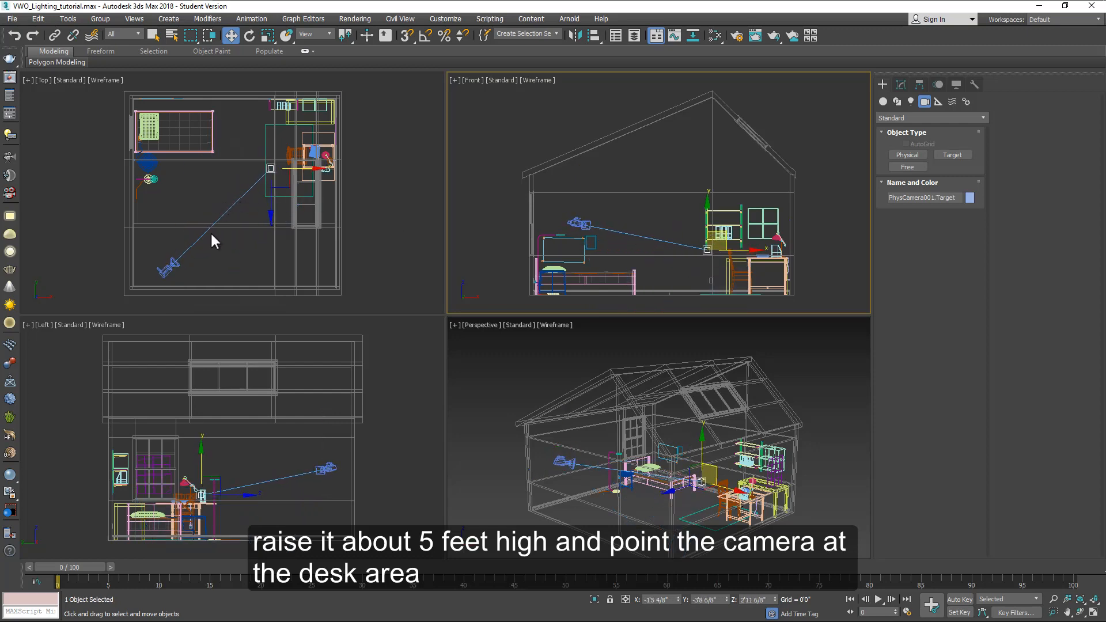
# Step: Set the camera's shutter type to 1/seconds with a duration of 1/100
pyautogui.click(167, 268)
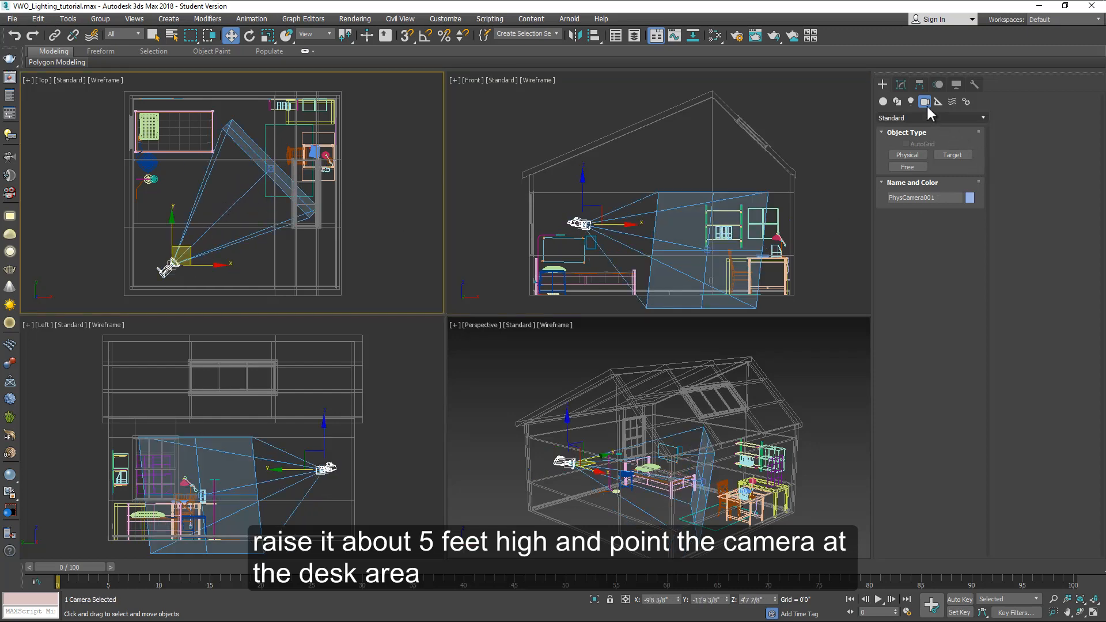
pyautogui.click(901, 87)
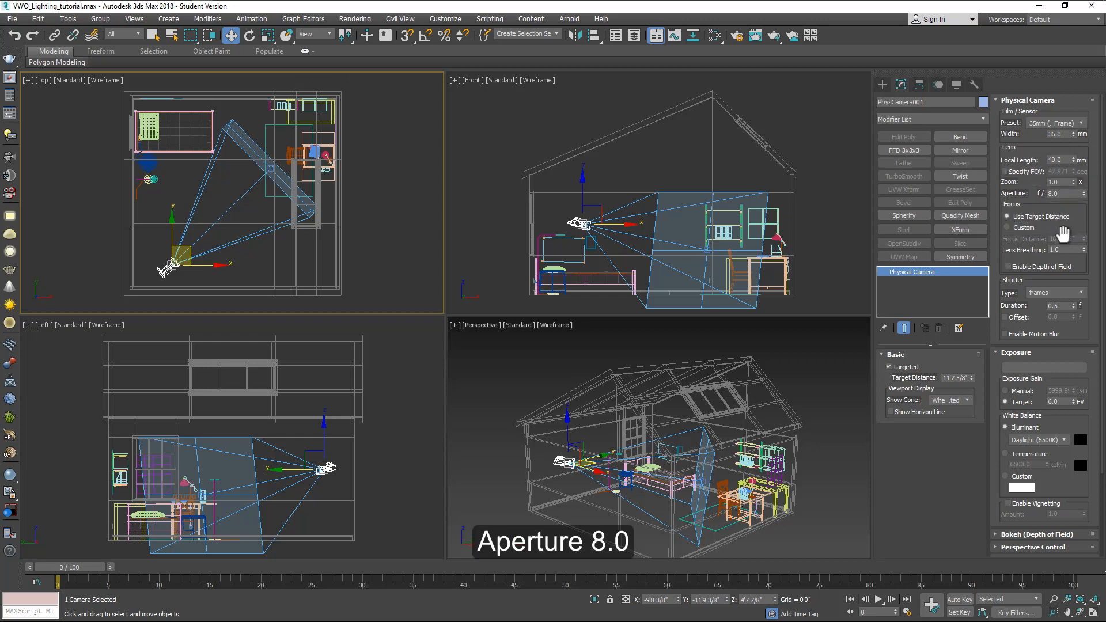
pyautogui.click(1061, 293)
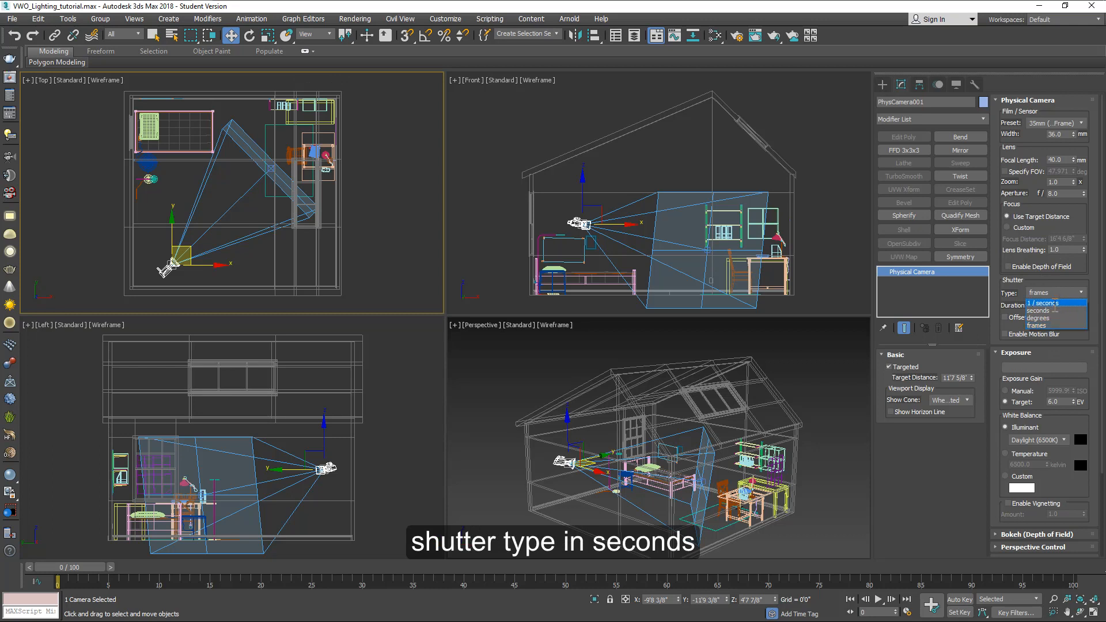
pyautogui.click(1055, 303)
pyautogui.doubleClick(1066, 306)
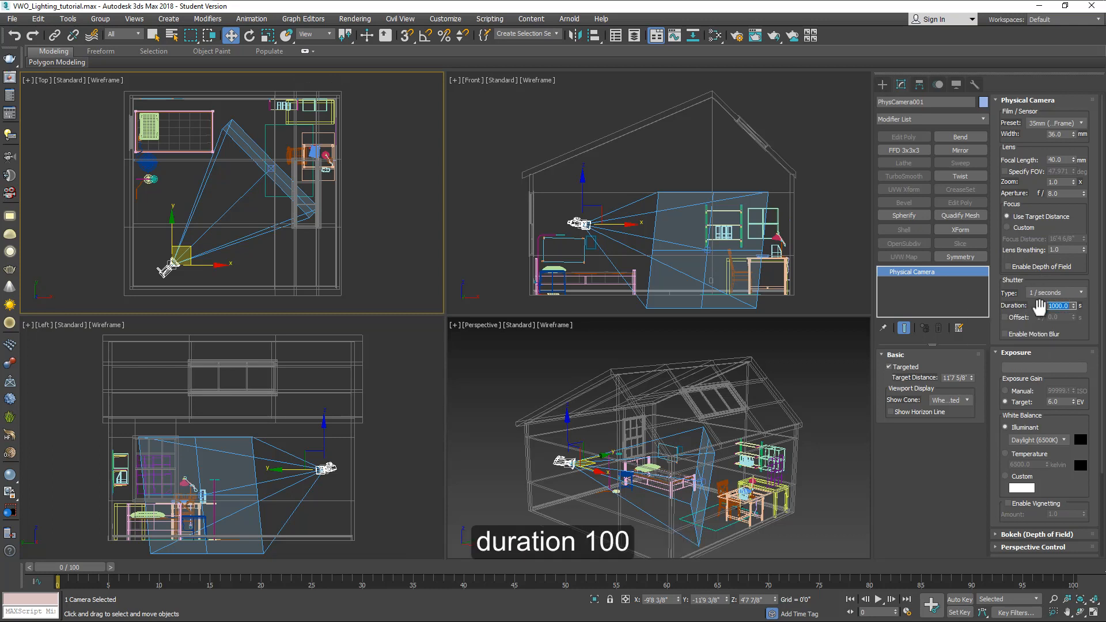
pyautogui.write('100')
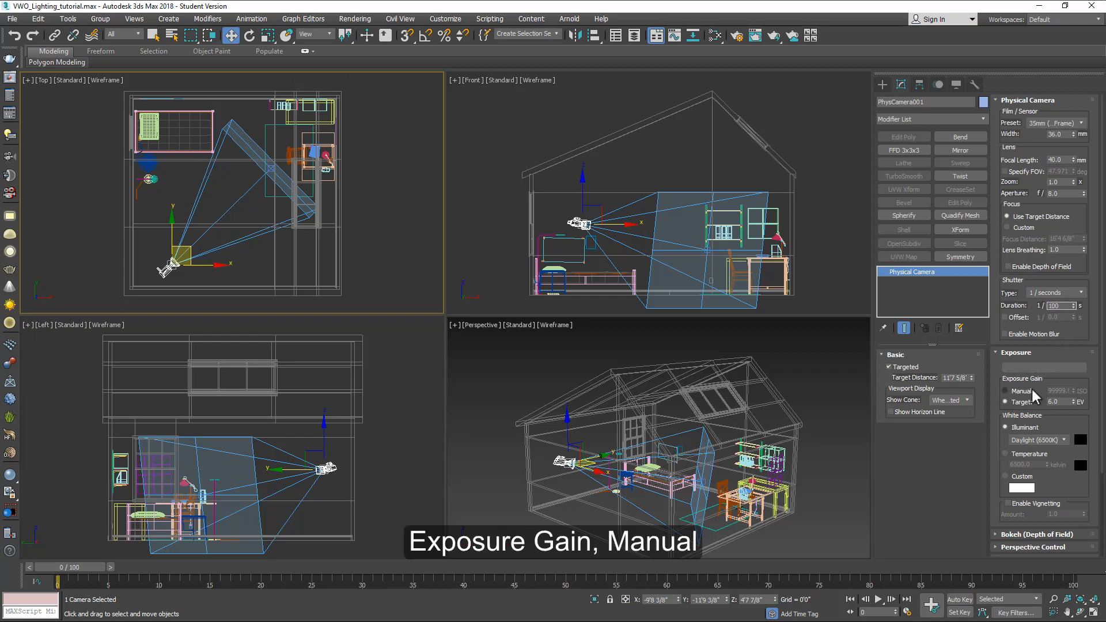
# Step: Switch the camera's exposure gain to Manual at 100 ISO
pyautogui.click(1006, 393)
pyautogui.doubleClick(1055, 391)
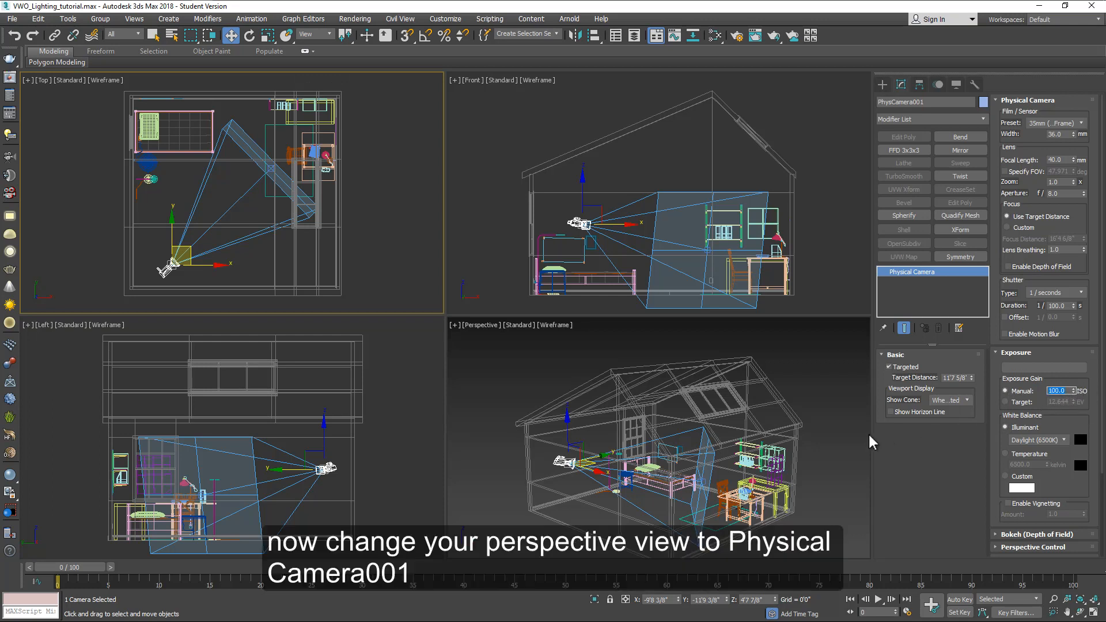
# Step: Change the perspective viewport to show PhysCamera001
pyautogui.click(483, 326)
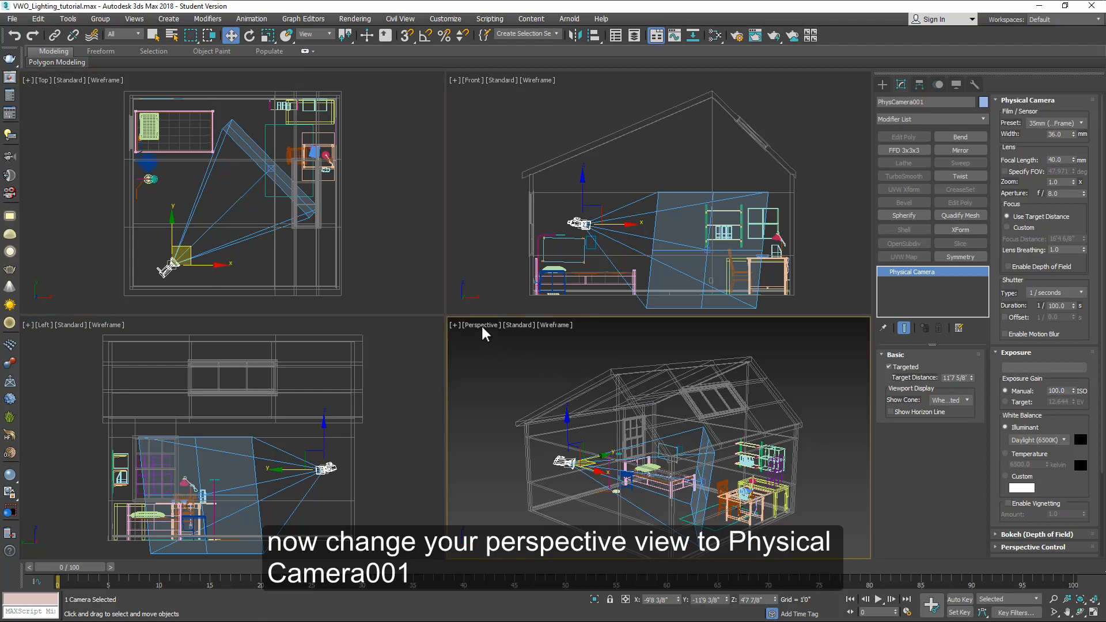
pyautogui.click(484, 327)
pyautogui.moveTo(546, 336)
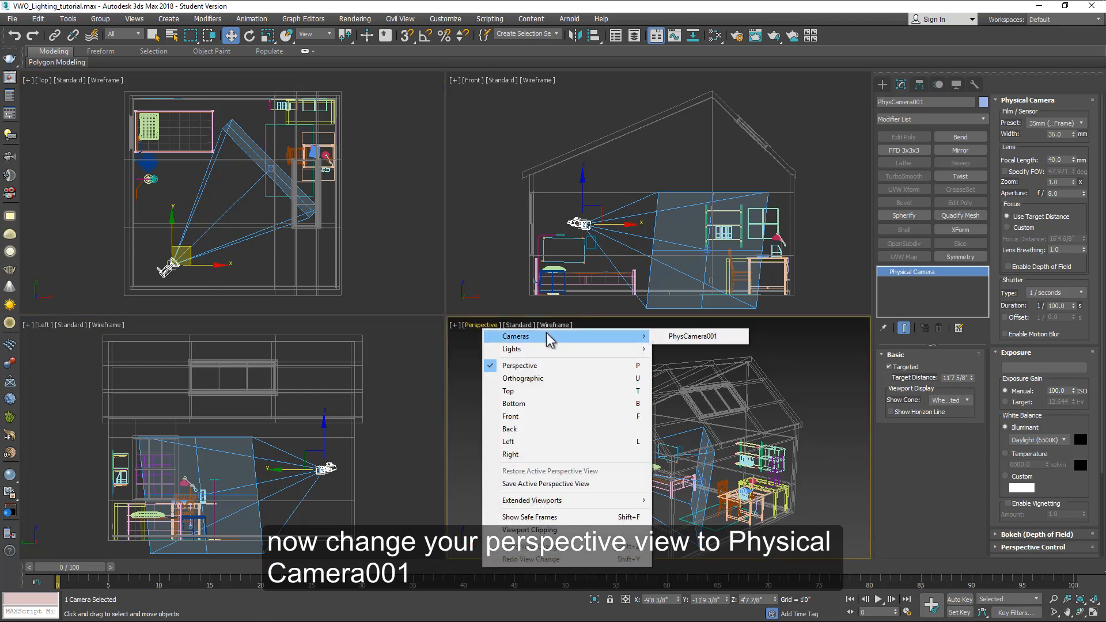
pyautogui.click(680, 335)
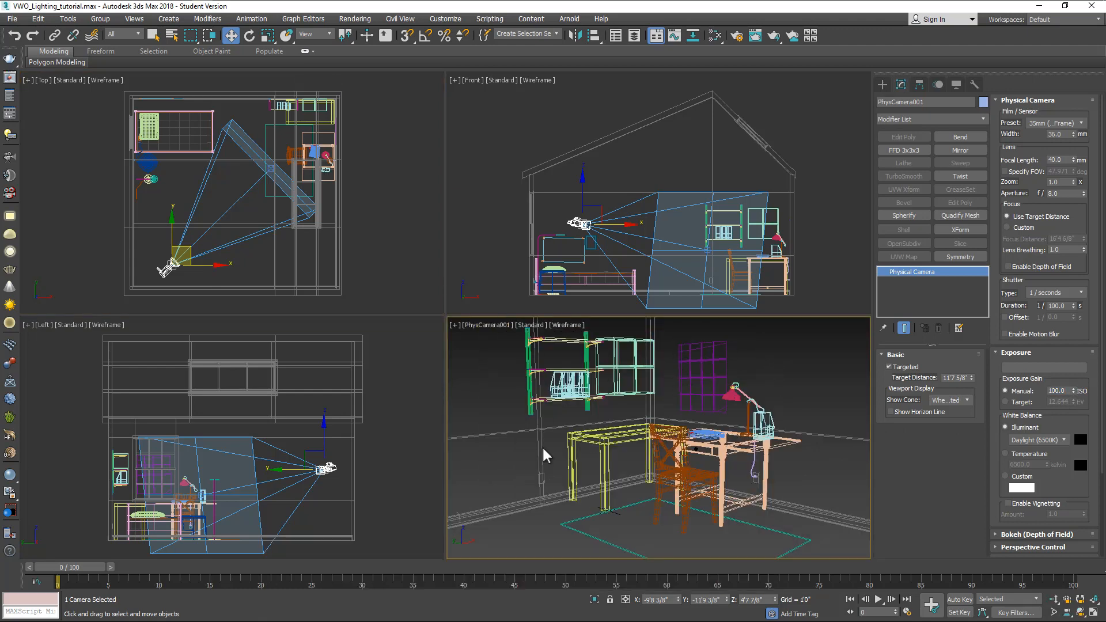
pyautogui.click(505, 266)
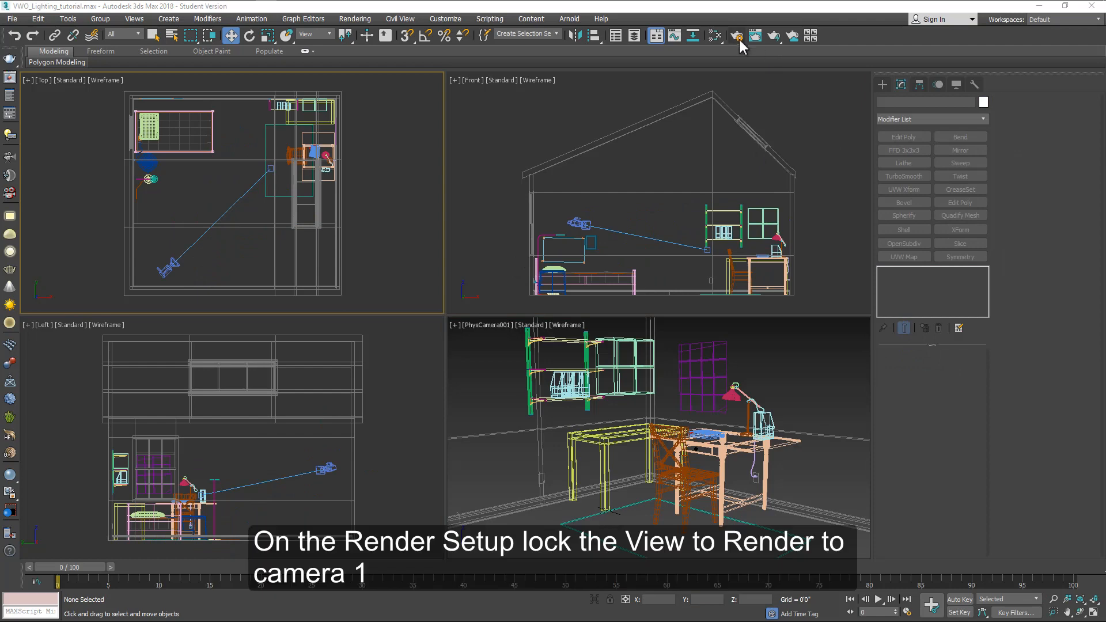
# Step: In Render Setup, set the view to render to Quad 4 - PhysCamera001 and lock it
pyautogui.click(739, 38)
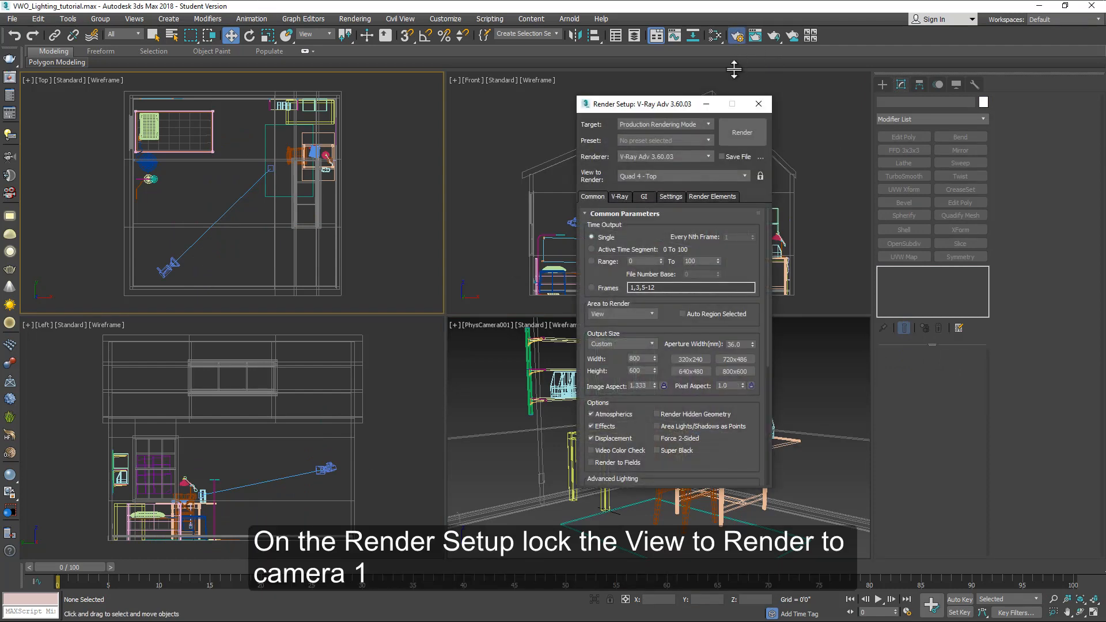
pyautogui.click(679, 177)
pyautogui.click(654, 213)
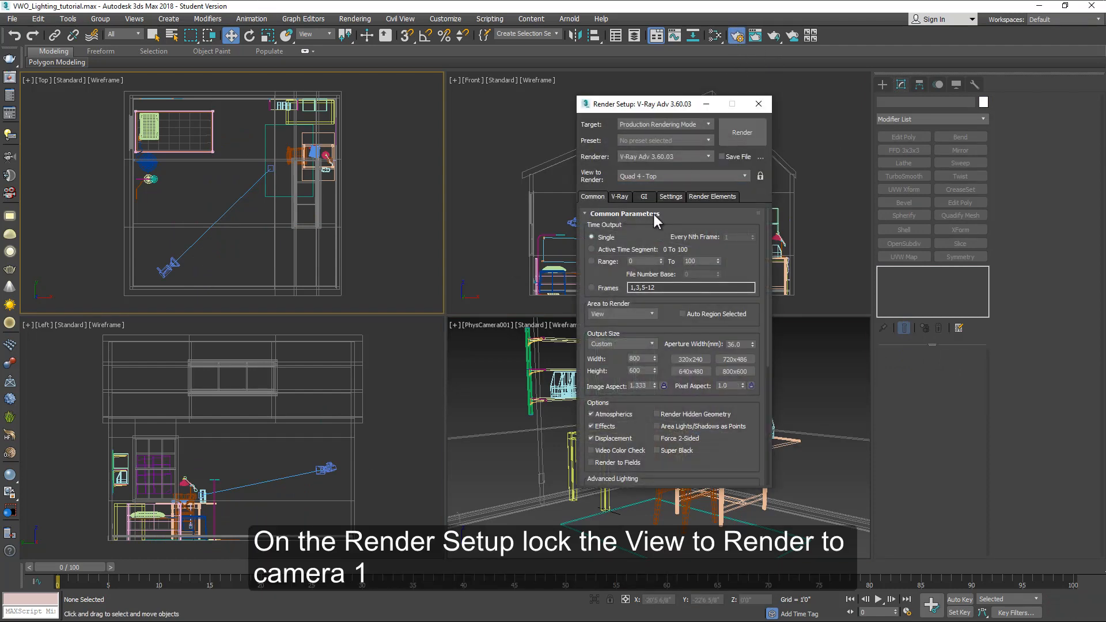
pyautogui.click(761, 176)
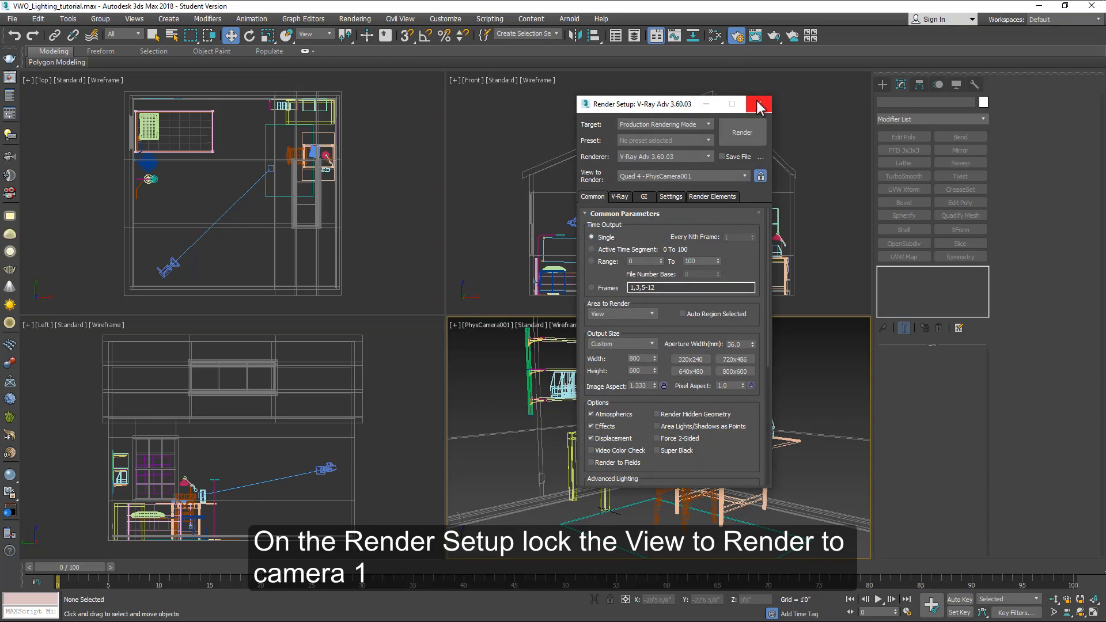
# Step: Create a VRayLight plane light in the center of the room in the top view and raise it near the ceiling
pyautogui.click(759, 107)
pyautogui.click(413, 253)
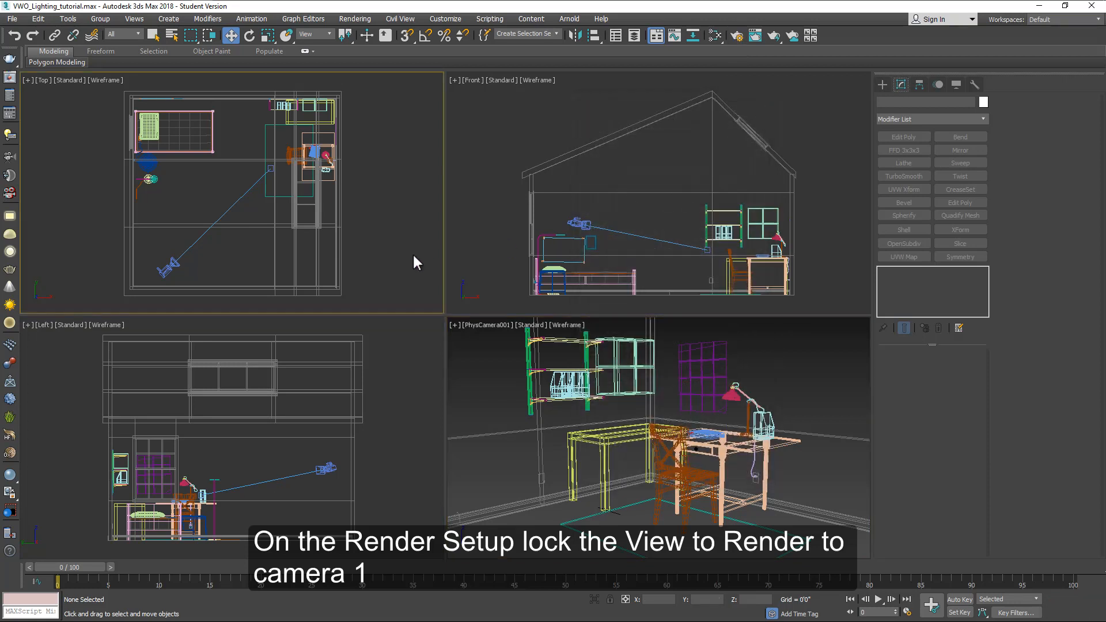
pyautogui.click(883, 84)
pyautogui.click(911, 101)
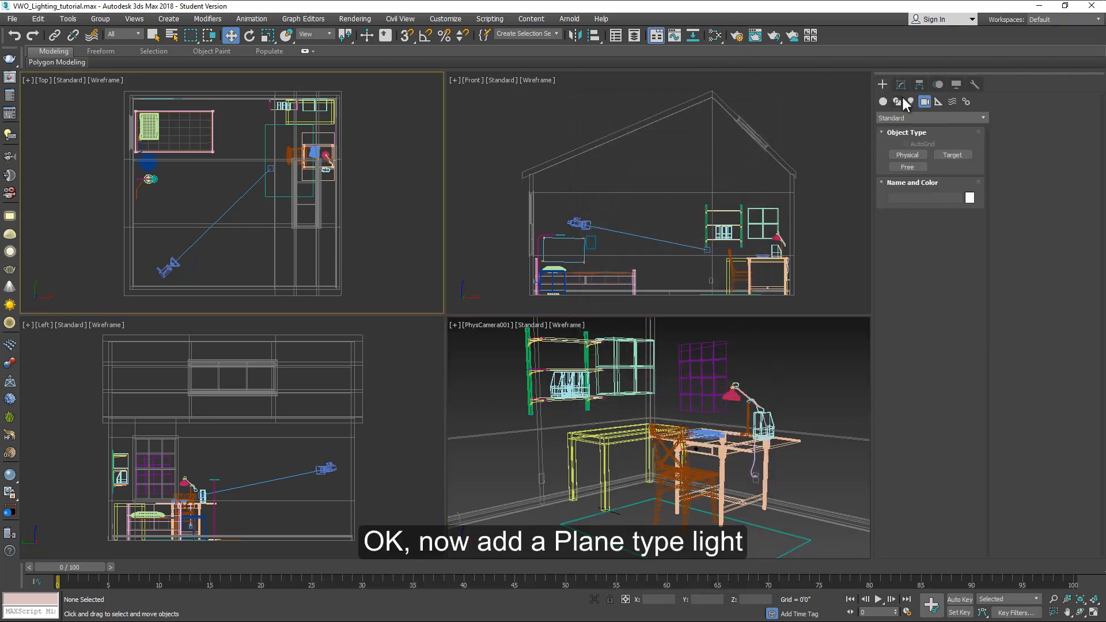
pyautogui.click(908, 118)
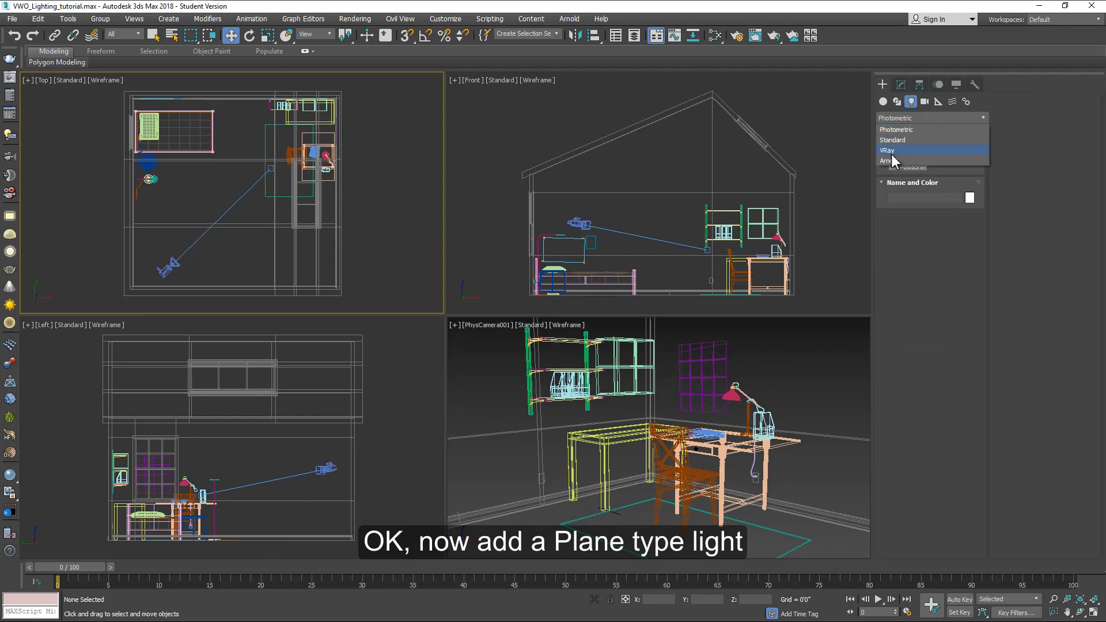
pyautogui.click(891, 152)
pyautogui.click(910, 155)
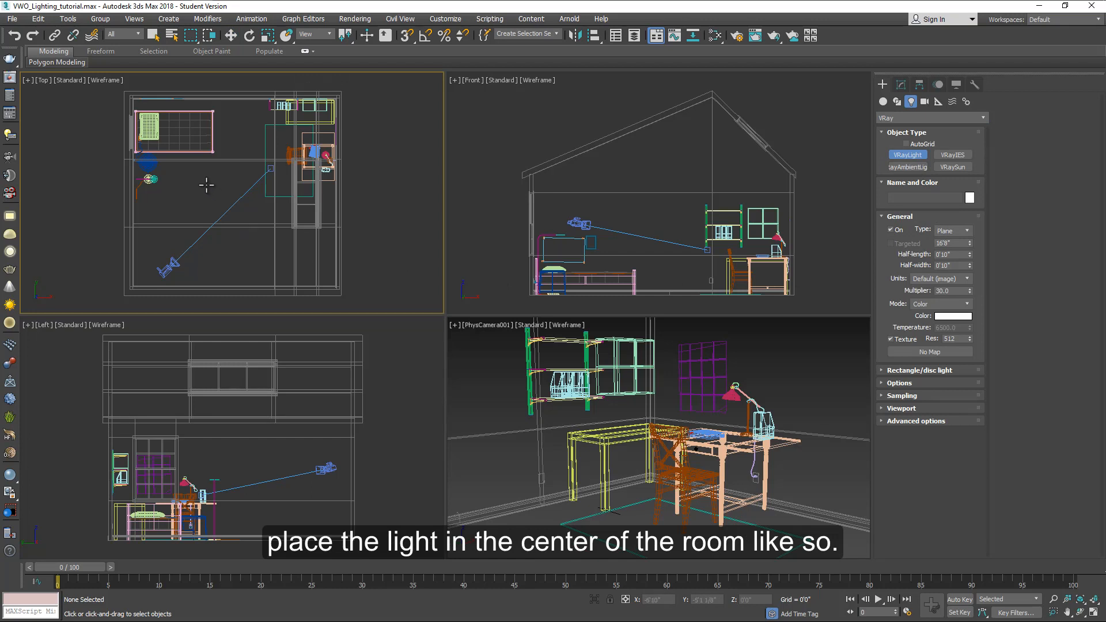
pyautogui.moveTo(207, 185); pyautogui.dragTo(234, 213)
pyautogui.rightClick(680, 249)
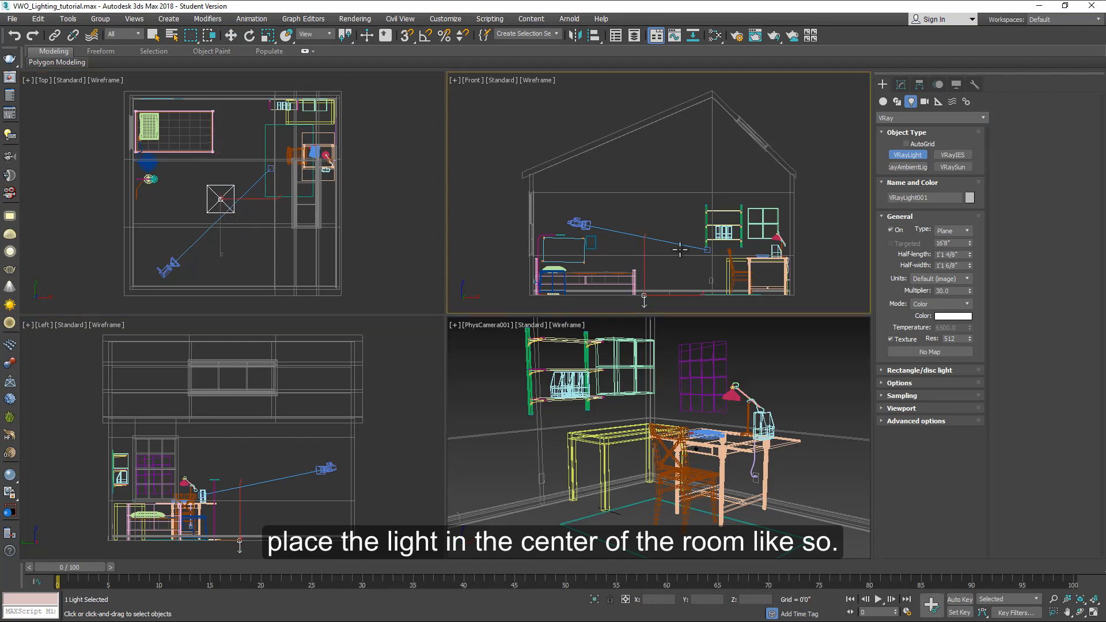
pyautogui.press('w')
pyautogui.moveTo(646, 271); pyautogui.dragTo(696, 170)
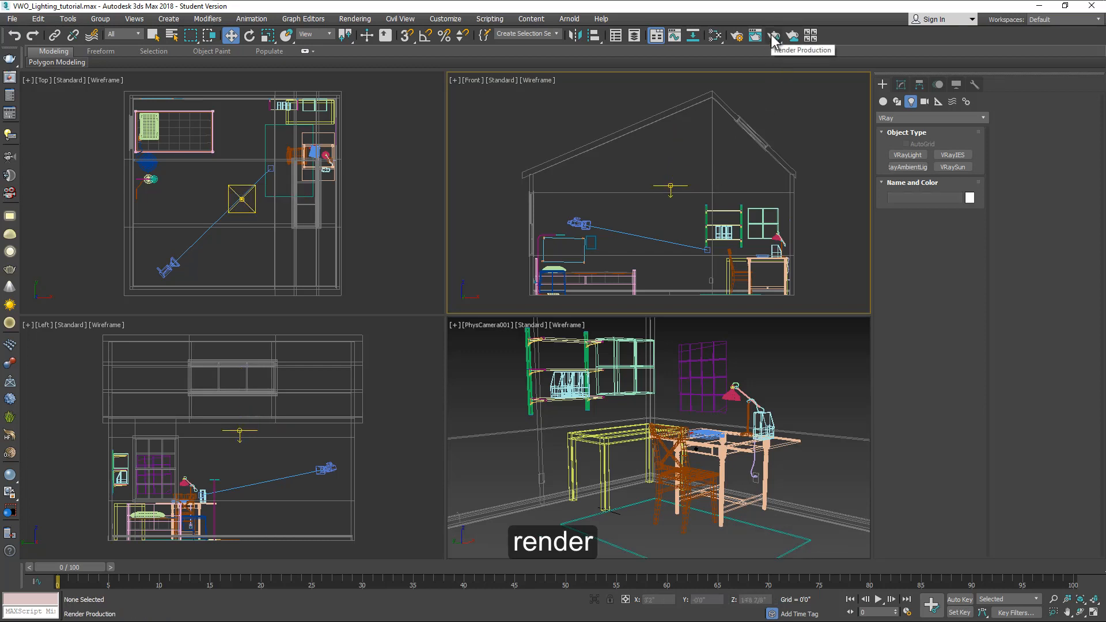
# Step: Render the camera view with the plane light, then delete the plane light
pyautogui.click(774, 36)
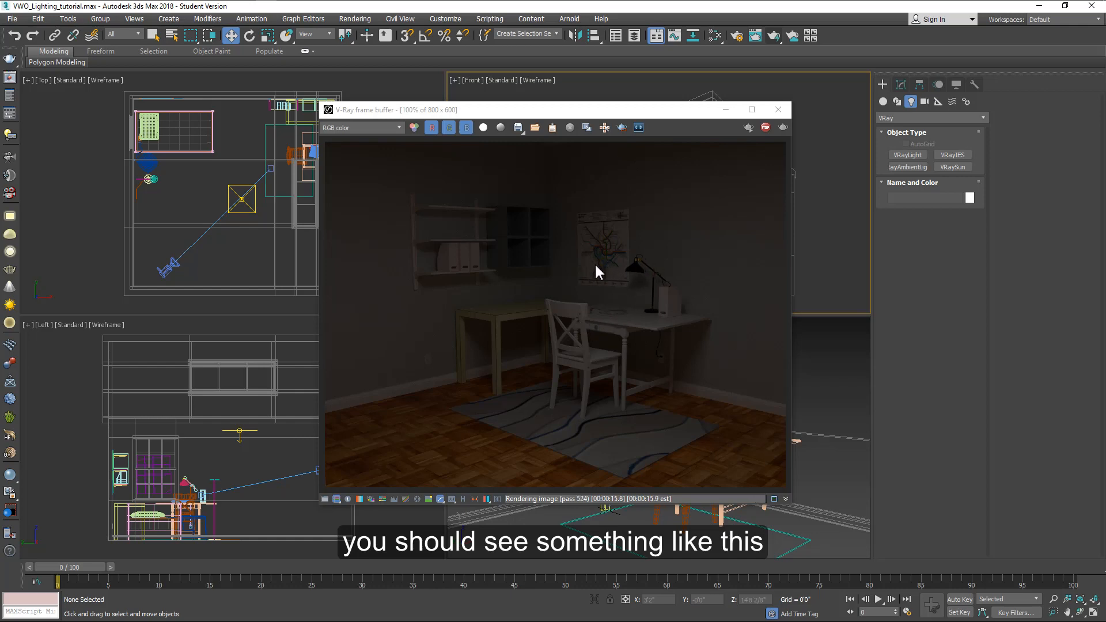
pyautogui.click(784, 107)
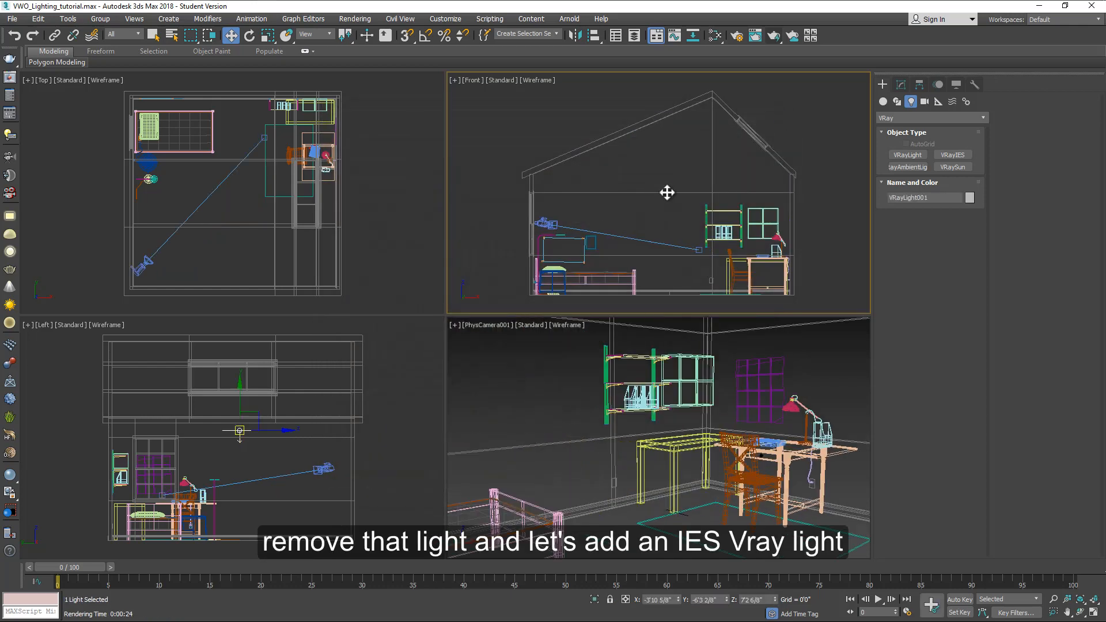
pyautogui.click(671, 183)
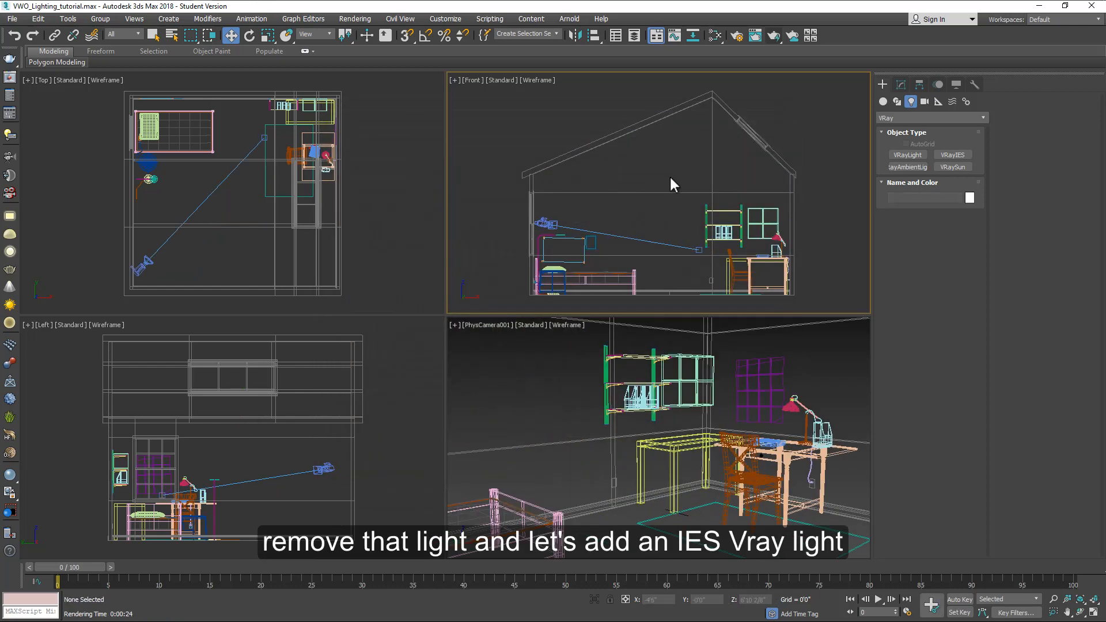
# Step: Move the physical camera closer to the desk for a tighter view of the desk area
pyautogui.click(260, 138)
pyautogui.moveTo(282, 124); pyautogui.dragTo(322, 145)
pyautogui.moveTo(143, 265); pyautogui.dragTo(235, 225)
pyautogui.click(680, 233)
pyautogui.scroll(9, 782, 246)
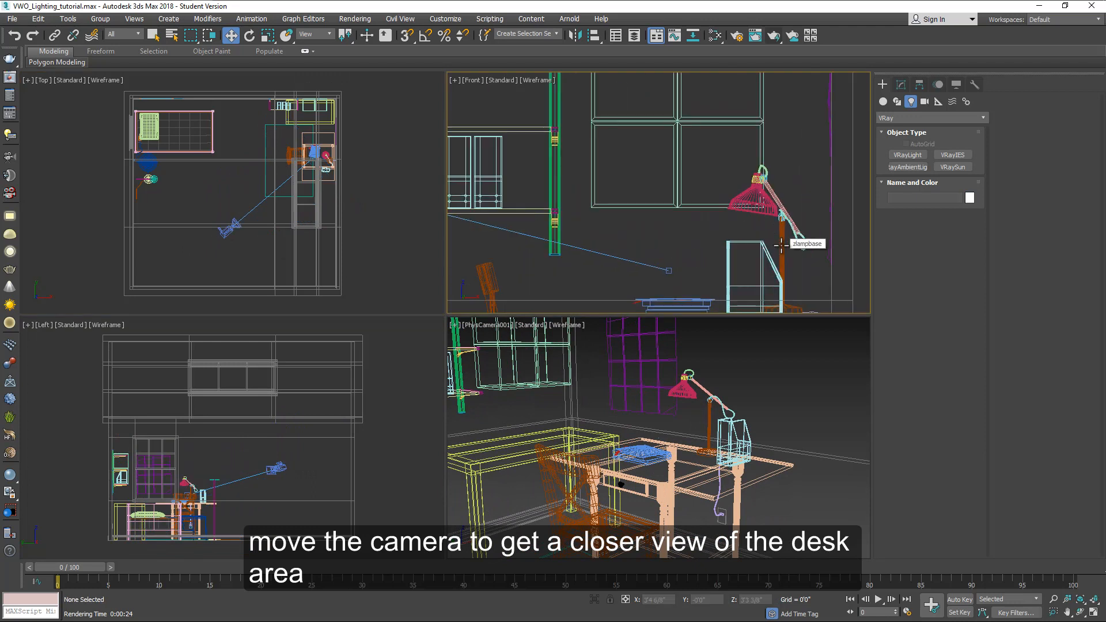
pyautogui.moveTo(782, 245); pyautogui.dragTo(713, 187, button='middle')
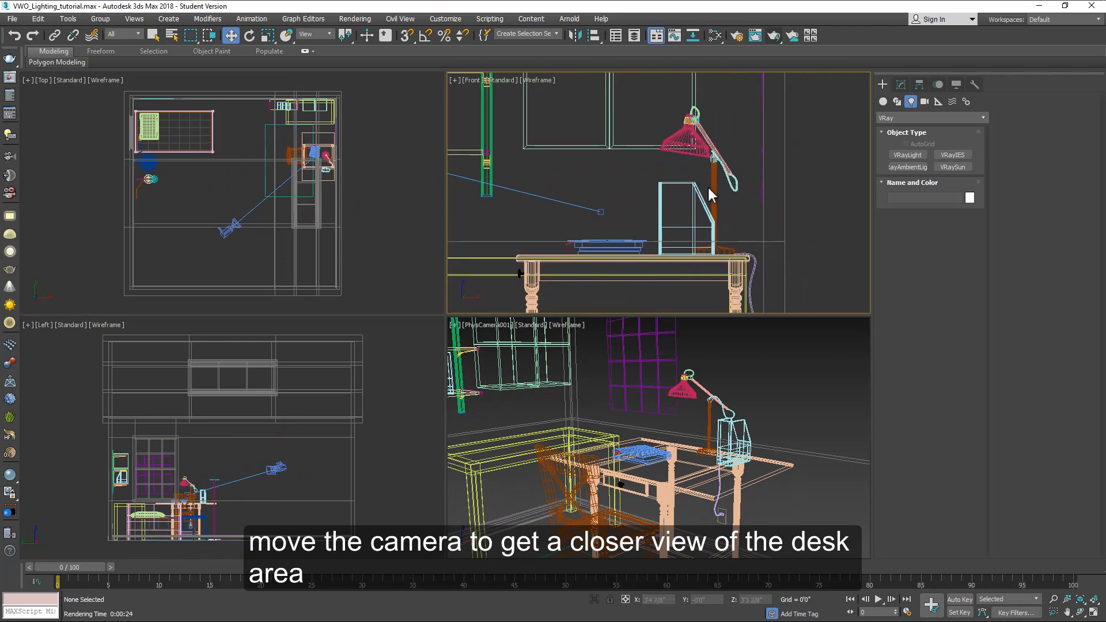
# Step: Create a targeted VRayIES light from the lamp shade aimed down at the desk top in the front view
pyautogui.click(954, 156)
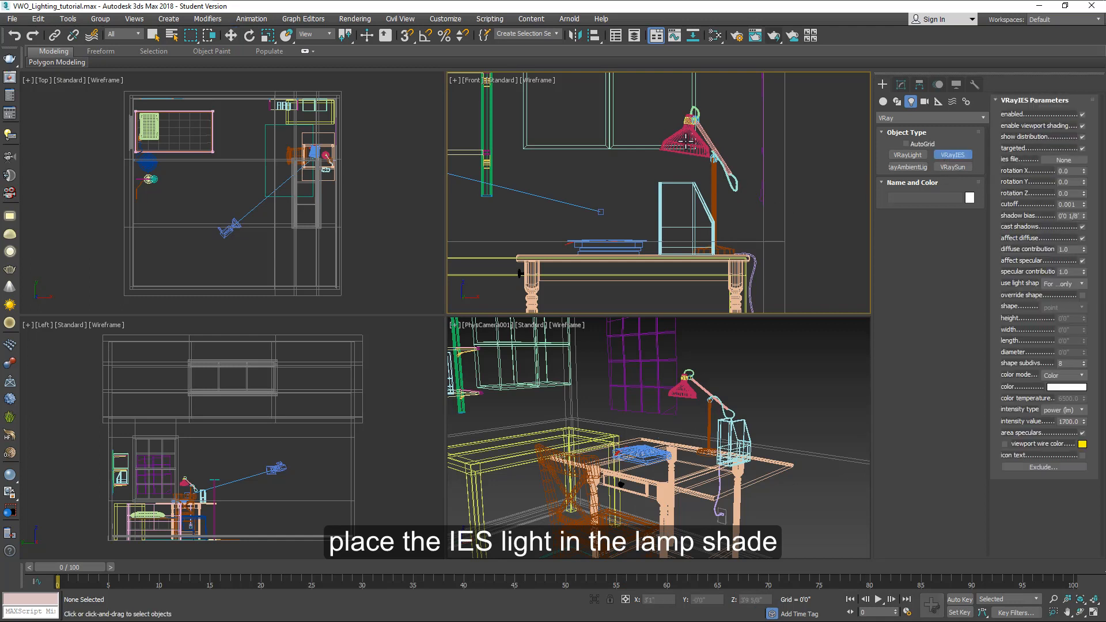
pyautogui.moveTo(688, 143); pyautogui.dragTo(673, 252)
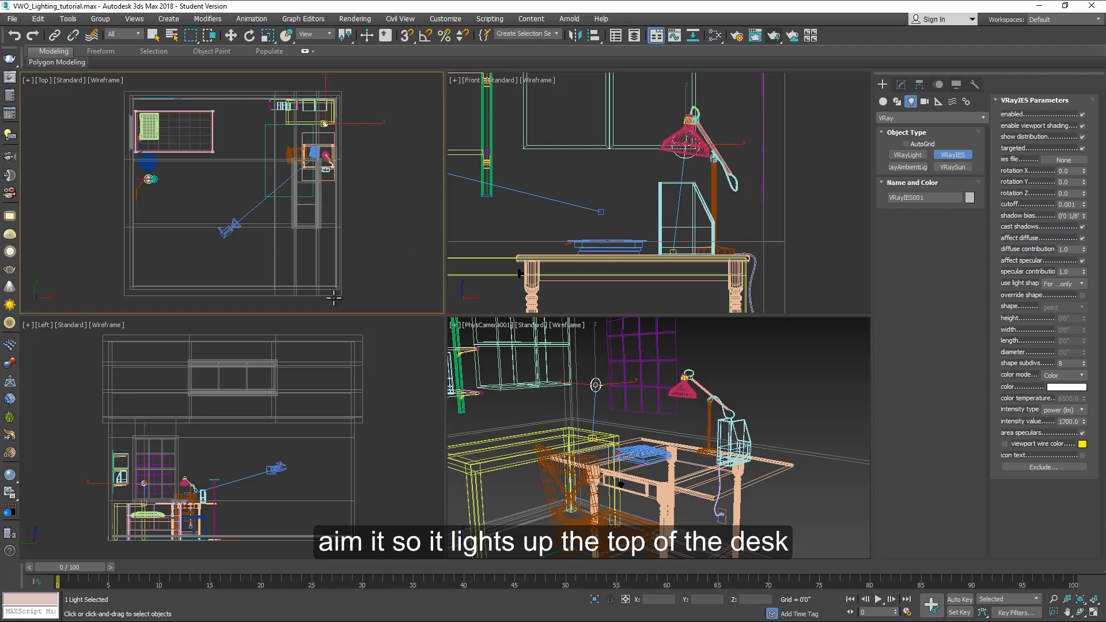
pyautogui.rightClick(194, 467)
# Step: Move the IES light horizontally into the lamp shade in the left view
pyautogui.scroll(2, 195, 461)
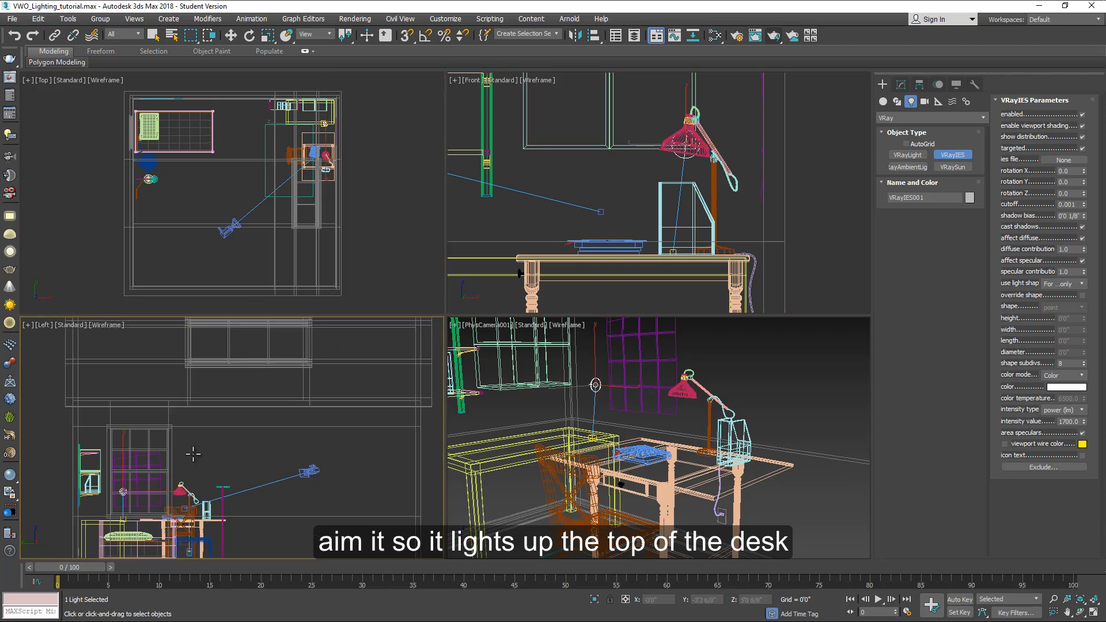
pyautogui.moveTo(194, 454); pyautogui.dragTo(302, 369, button='middle')
pyautogui.press('q')
pyautogui.press('w')
pyautogui.scroll(4, 231, 423)
pyautogui.click(231, 420)
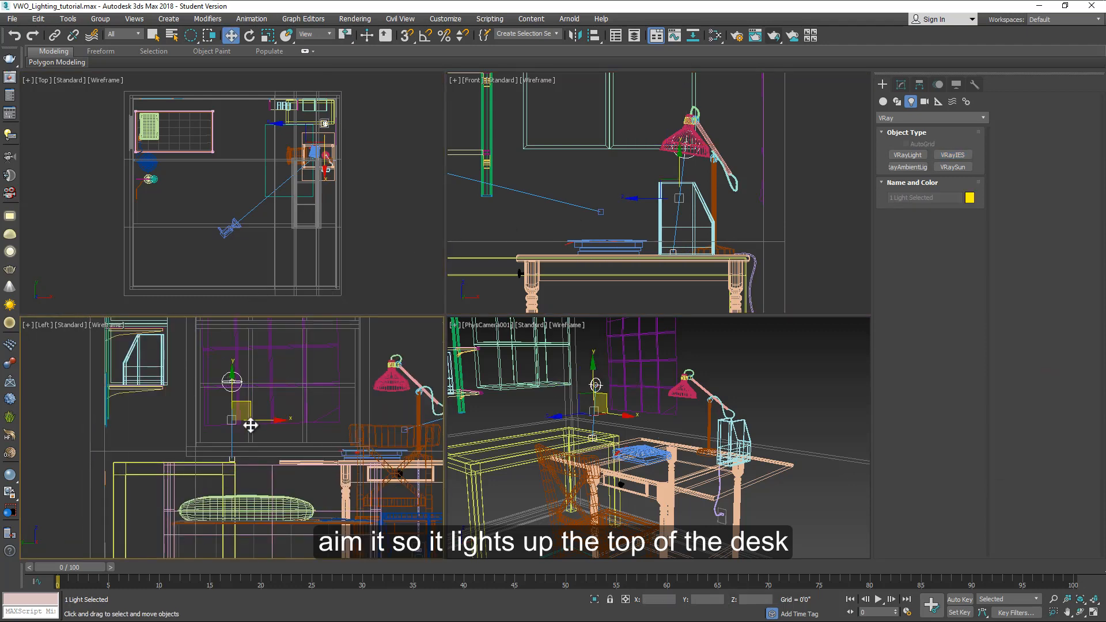
pyautogui.moveTo(258, 420); pyautogui.dragTo(417, 423)
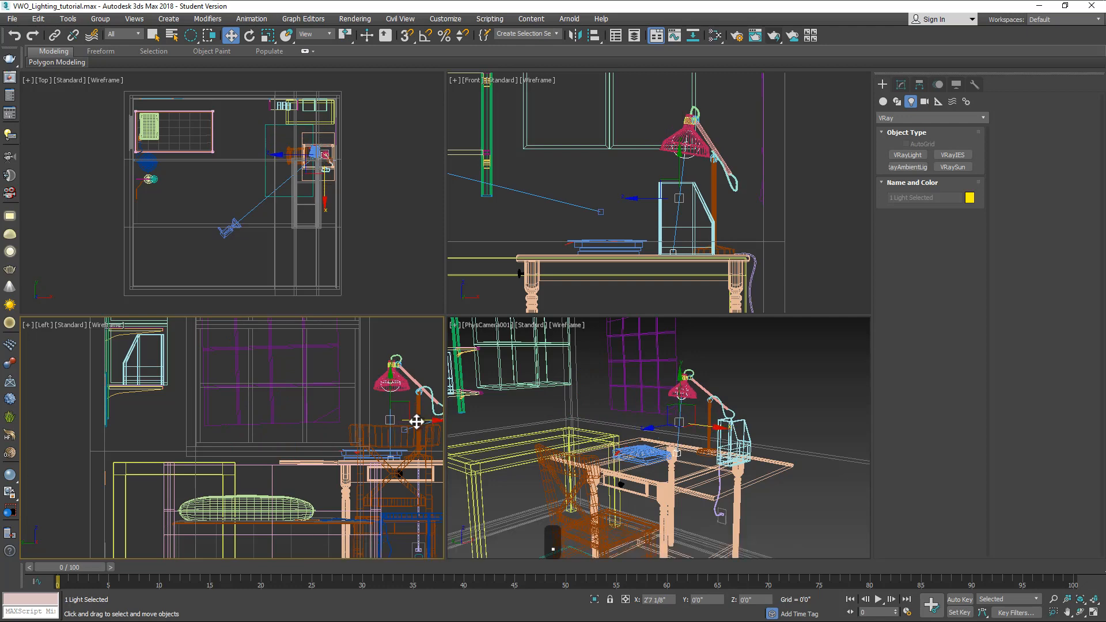
# Step: Render the camera view with the default IES light
pyautogui.scroll(7, 314, 161)
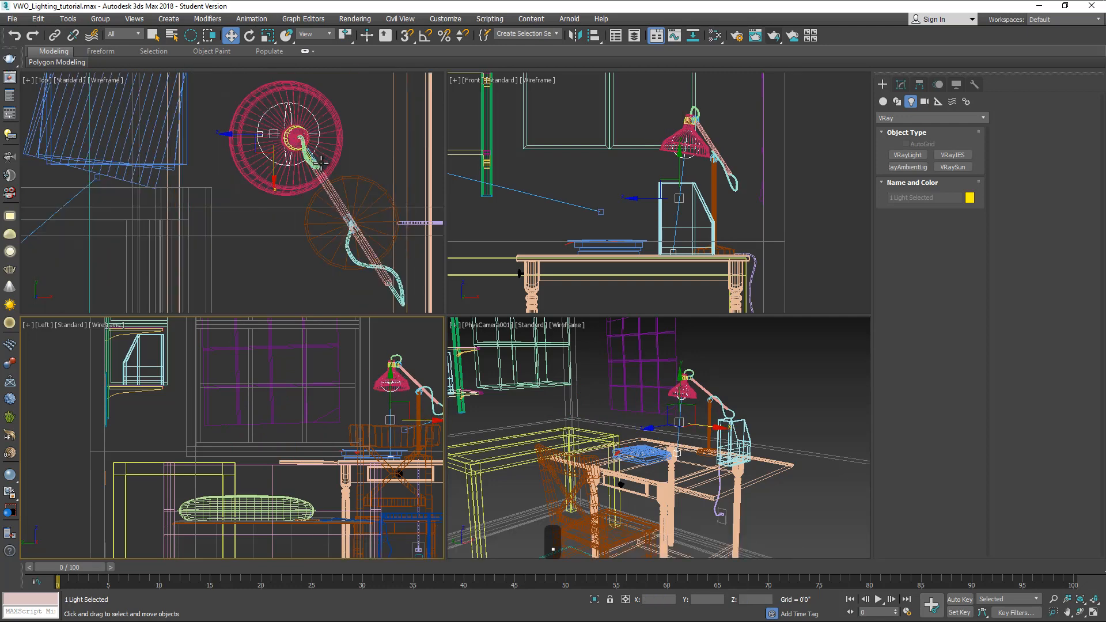
pyautogui.click(228, 94)
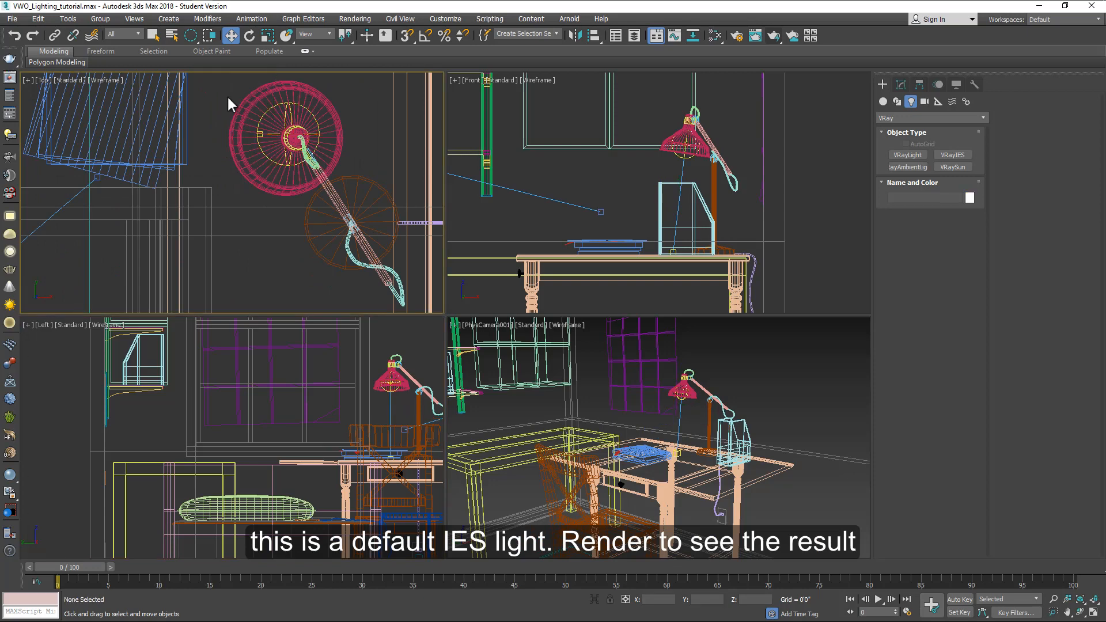
pyautogui.click(688, 414)
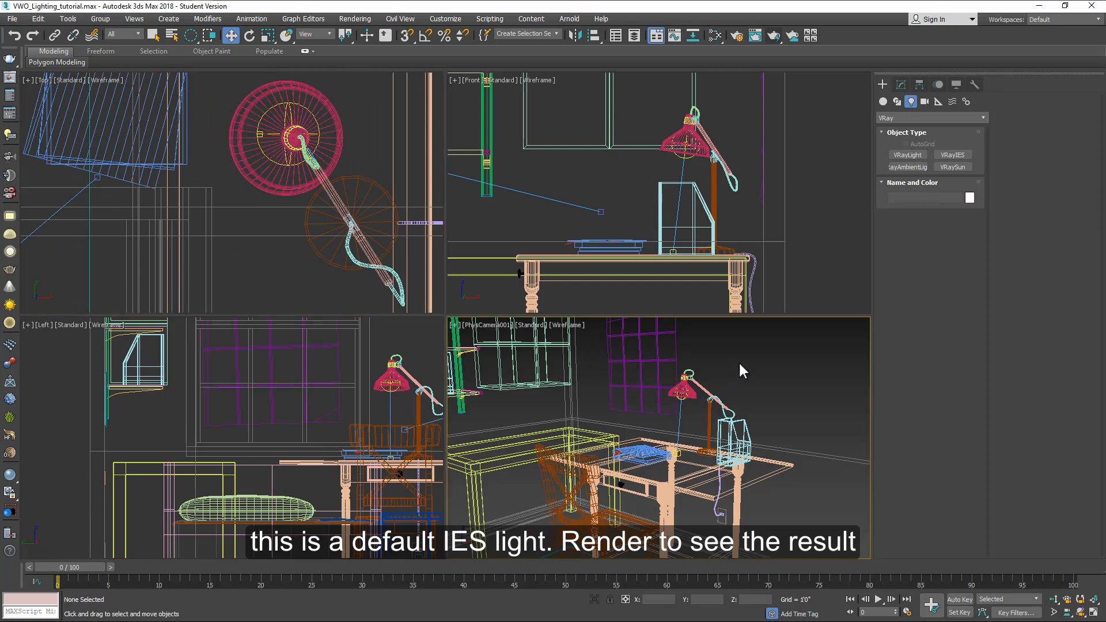
pyautogui.click(774, 36)
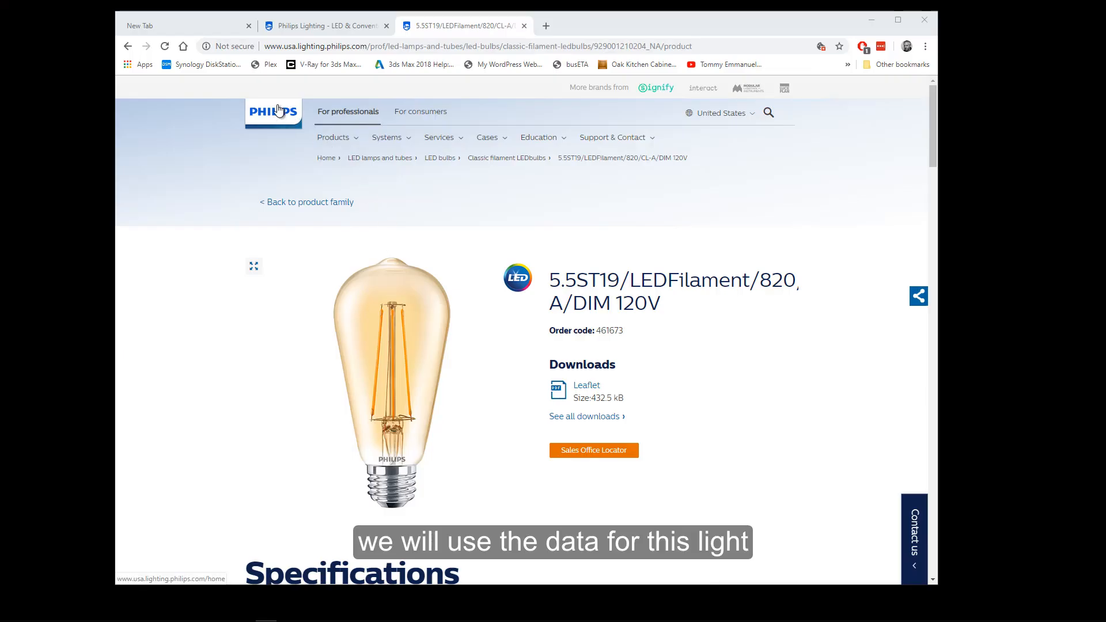
# Step: Load the LEDFilament_5_5-50W_ST19_Amber_2000K_400lm IES profile as the VRayIES light's ies file
pyautogui.moveTo(285, 46); pyautogui.dragTo(371, 46)
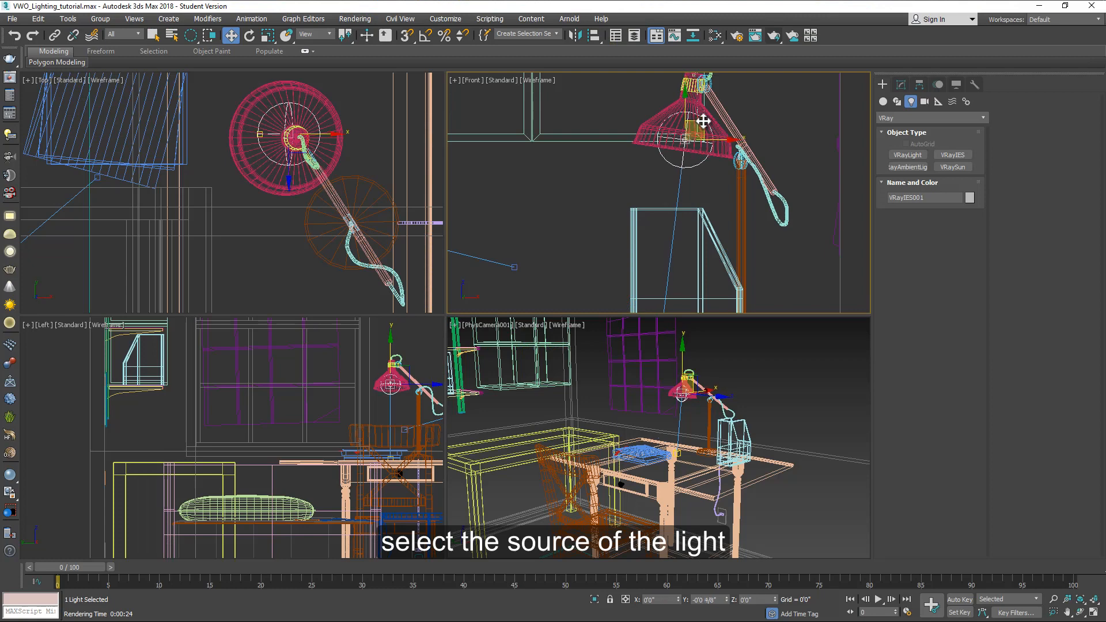
pyautogui.click(903, 84)
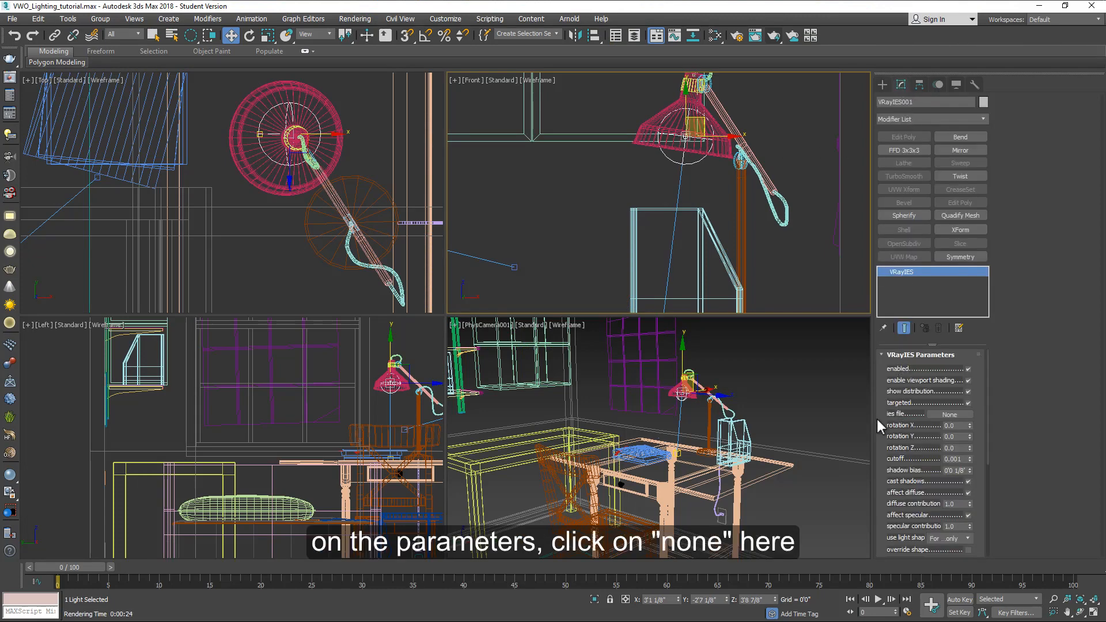
pyautogui.click(954, 414)
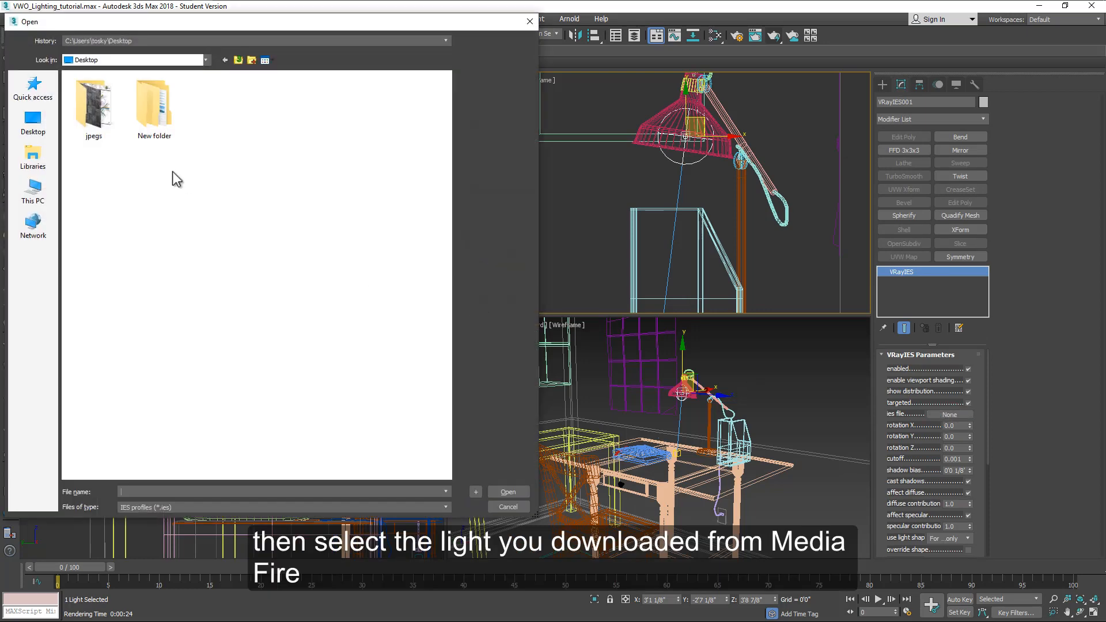
pyautogui.doubleClick(93, 106)
pyautogui.click(92, 130)
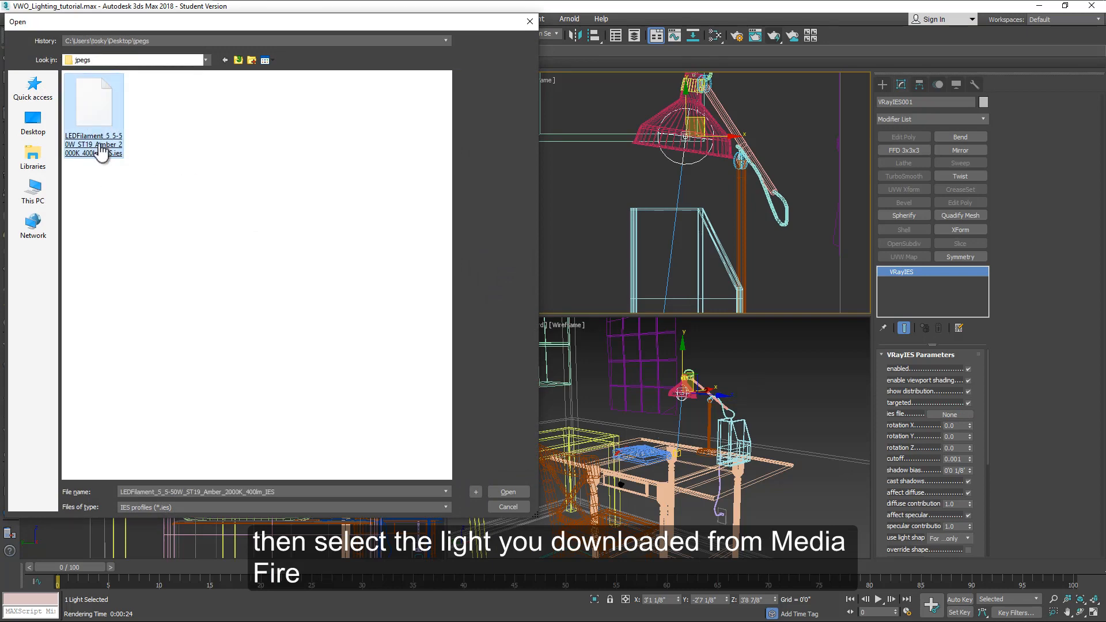
pyautogui.doubleClick(101, 151)
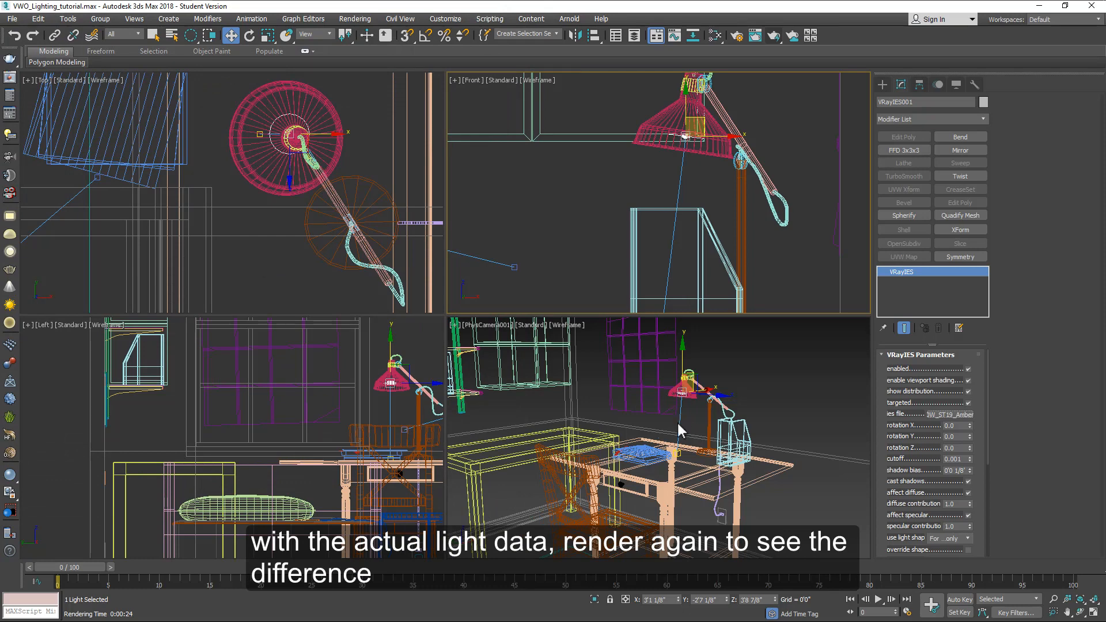
# Step: Render the camera view again using a render region around the desk lamp, then close the frame buffer
pyautogui.click(14, 80)
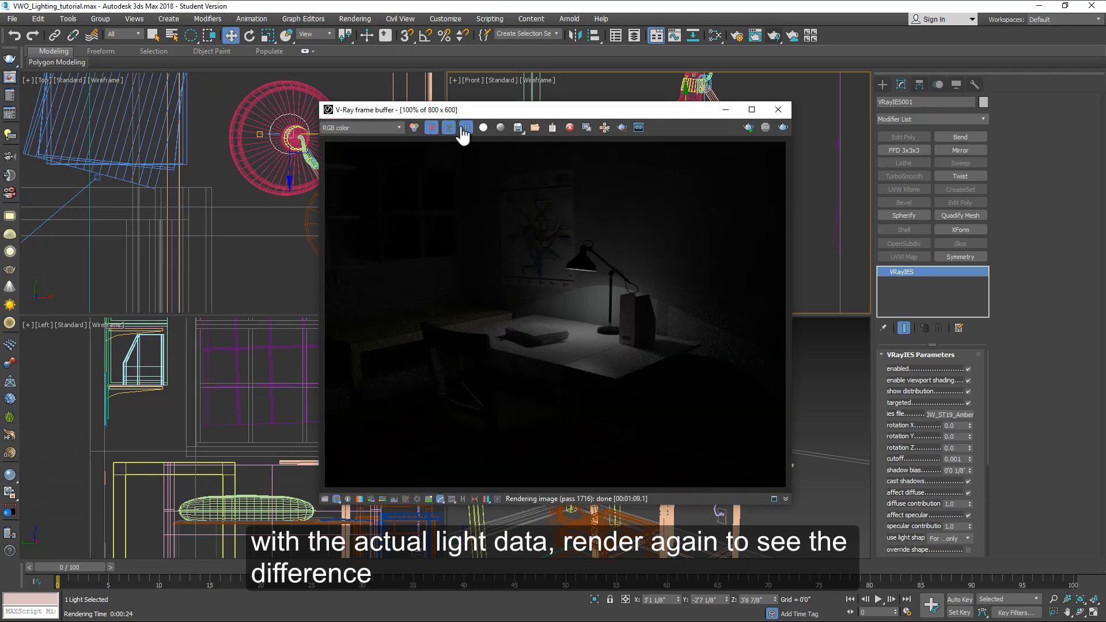
pyautogui.click(622, 127)
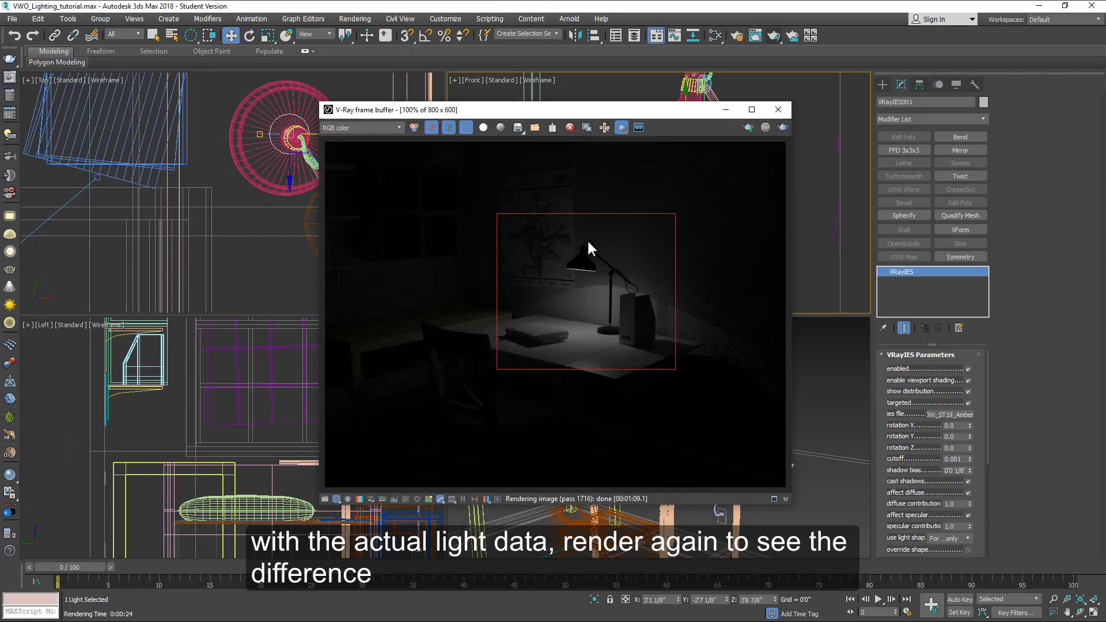
pyautogui.moveTo(583, 202); pyautogui.dragTo(656, 452)
pyautogui.click(774, 36)
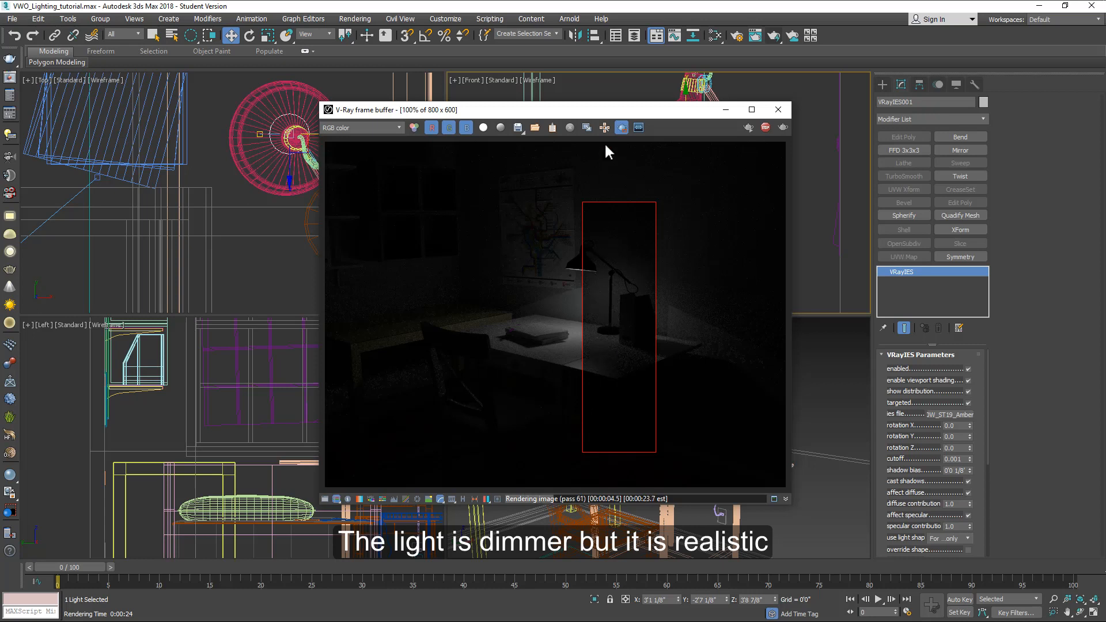
pyautogui.moveTo(605, 111); pyautogui.dragTo(432, 123)
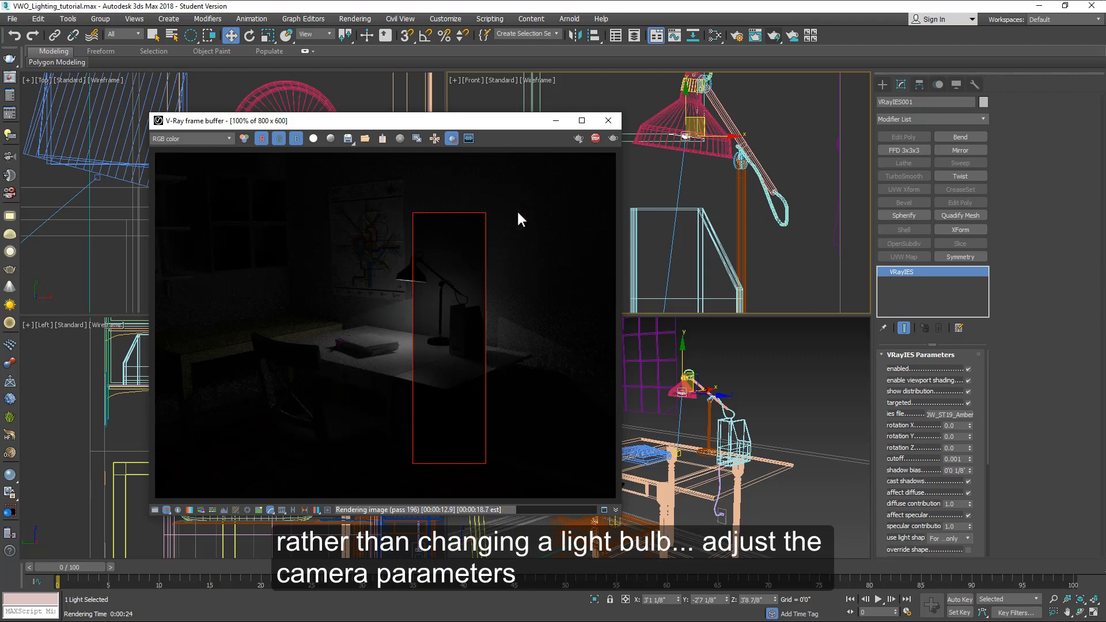
pyautogui.click(596, 139)
pyautogui.click(605, 121)
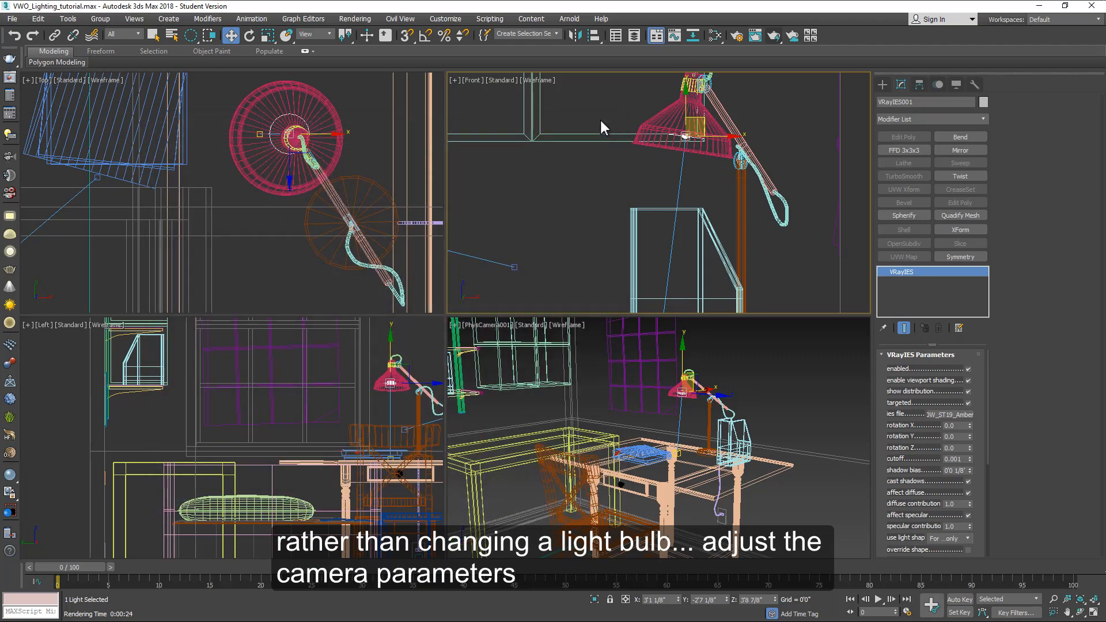
# Step: Select the physical camera and set its aperture to f/2.8
pyautogui.click(555, 219)
pyautogui.scroll(-5, 555, 219)
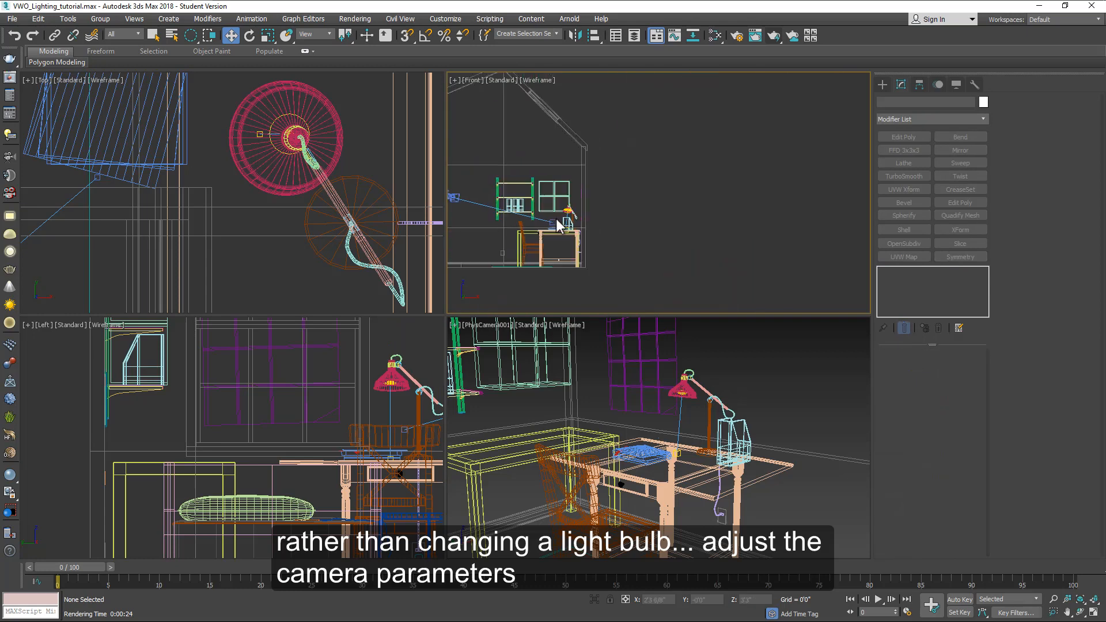
pyautogui.moveTo(555, 219); pyautogui.dragTo(542, 233, button='middle')
pyautogui.scroll(5, 600, 204)
pyautogui.click(602, 203)
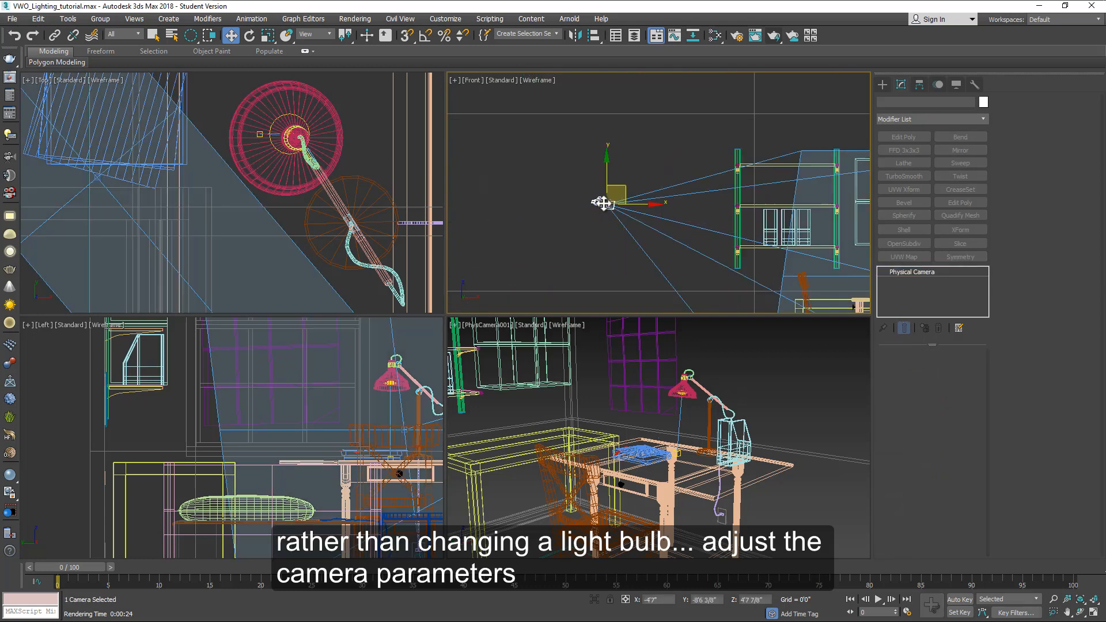
pyautogui.doubleClick(1054, 194)
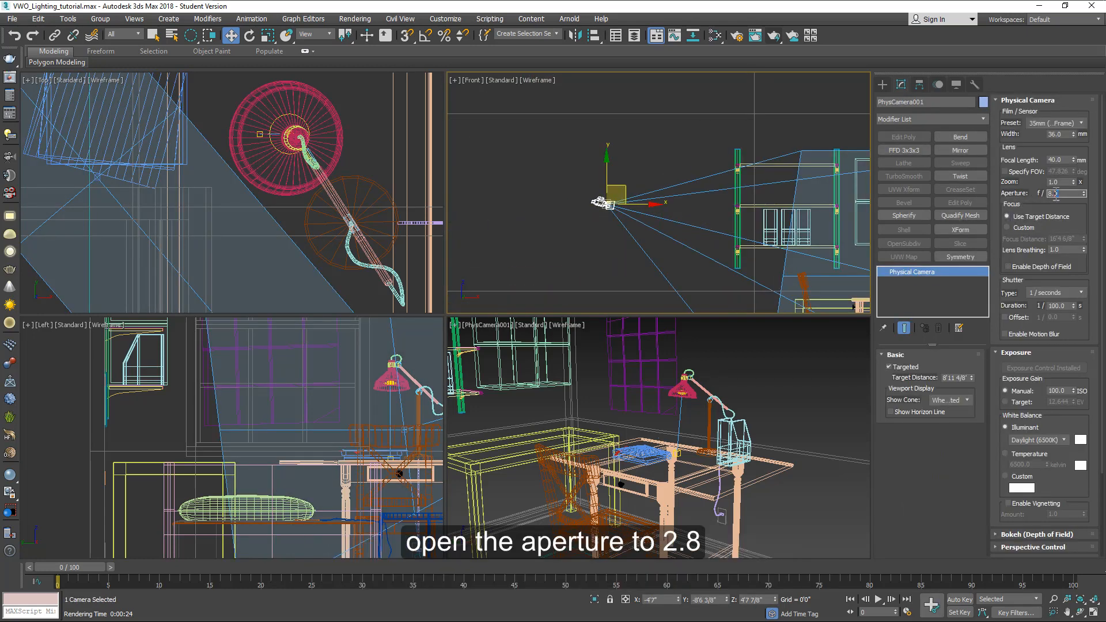
pyautogui.write('2.8')
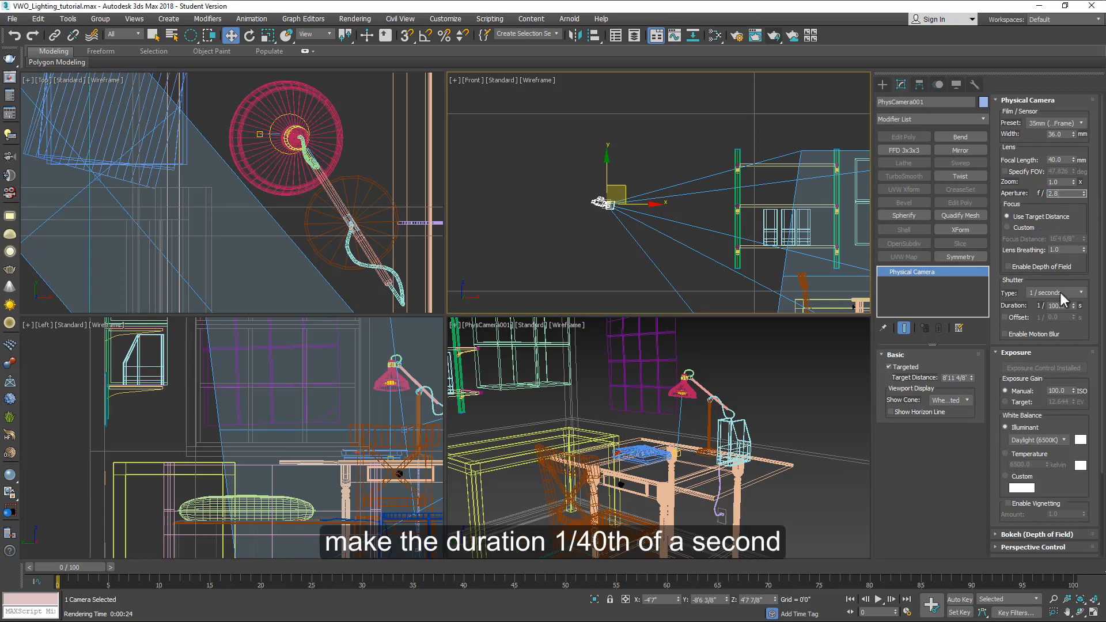
# Step: Set the camera's shutter duration to 1/40 second and render the camera view
pyautogui.doubleClick(1047, 306)
pyautogui.press('Return')
pyautogui.hotkey('shift', 'q')
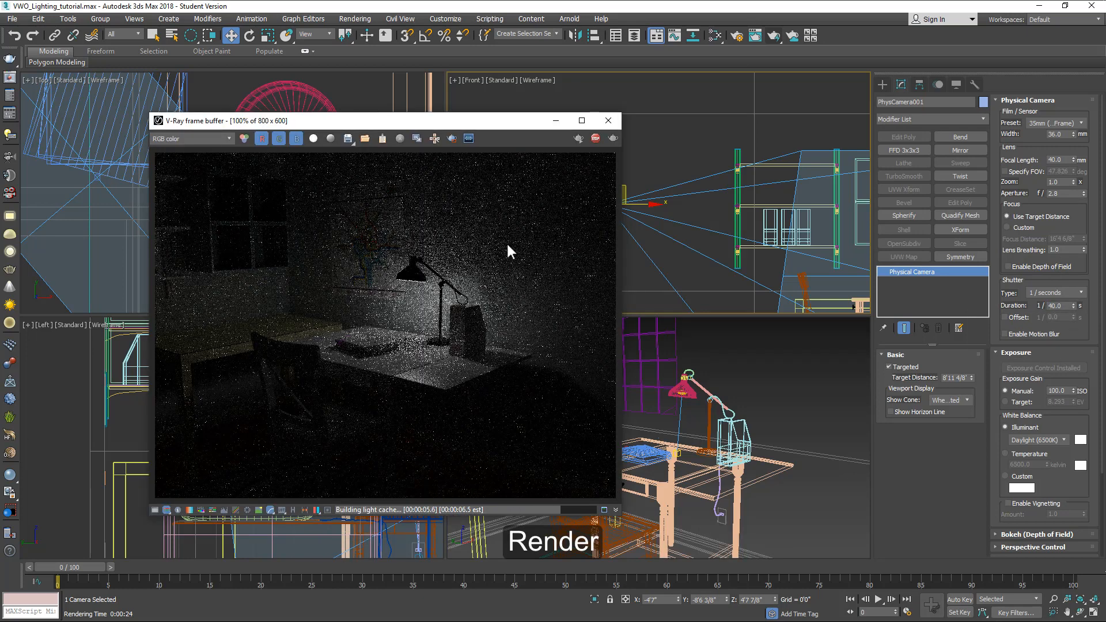
# Step: Close the frame buffer window and clear the current selection
pyautogui.moveTo(419, 123); pyautogui.dragTo(598, 145)
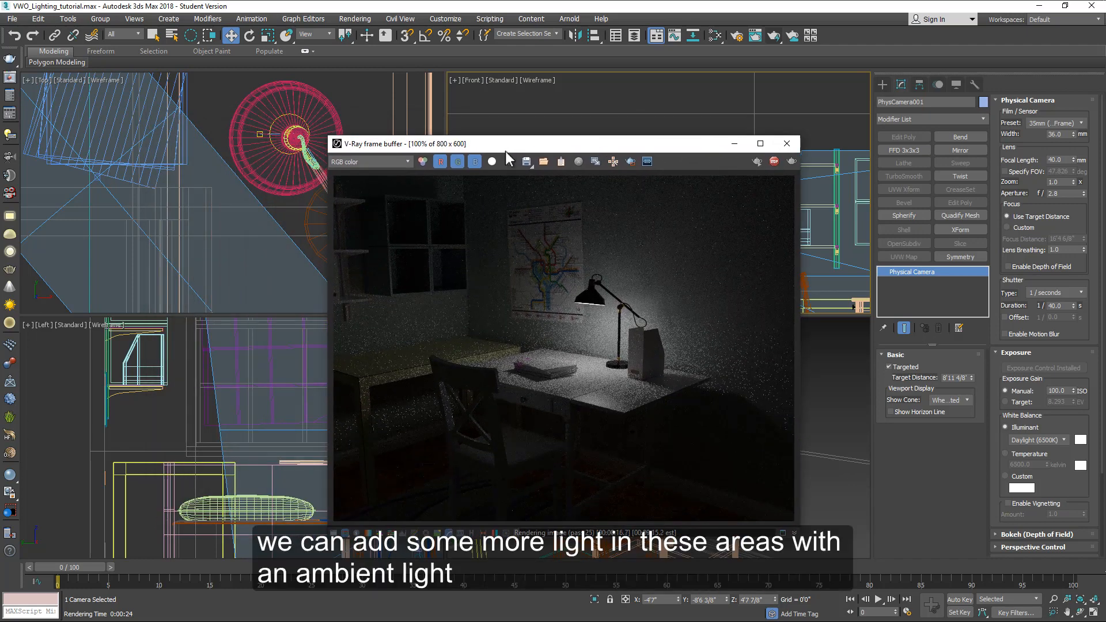
pyautogui.press('Escape')
pyautogui.click(372, 146)
pyautogui.hotkey('shift', 'ctrl', 'z')
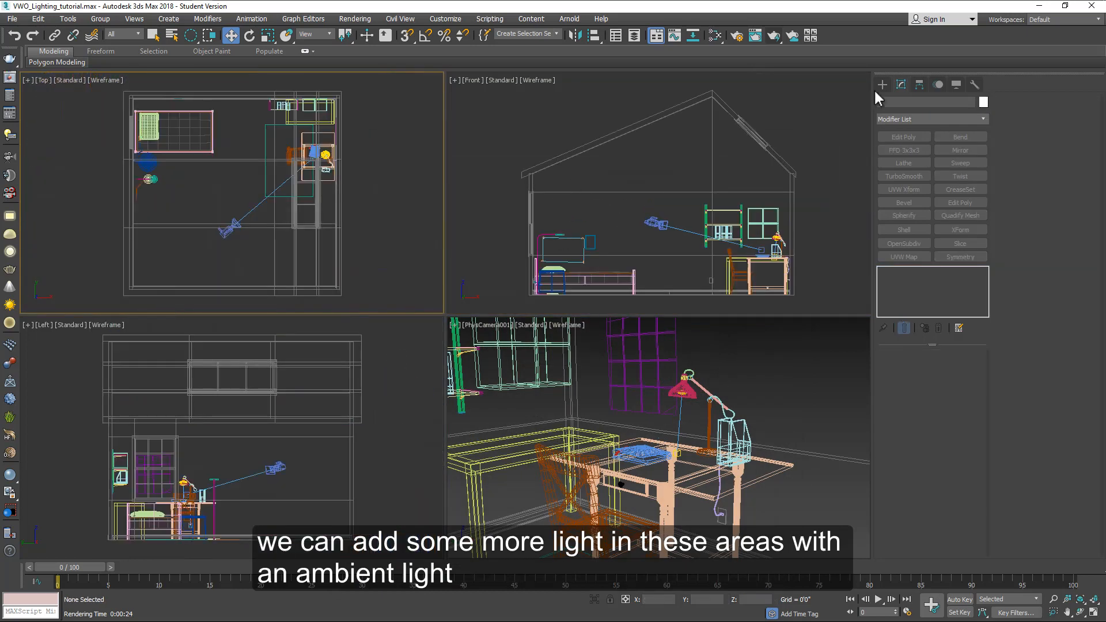
# Step: Create a VRayAmbientLight and move it into the middle of the room
pyautogui.click(882, 84)
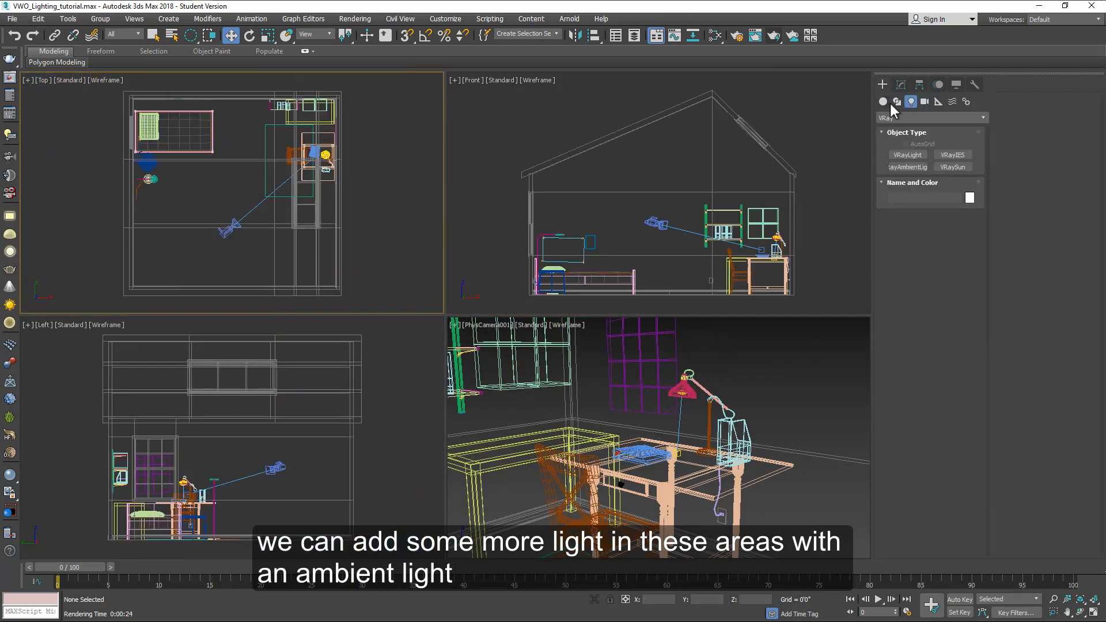
pyautogui.click(911, 168)
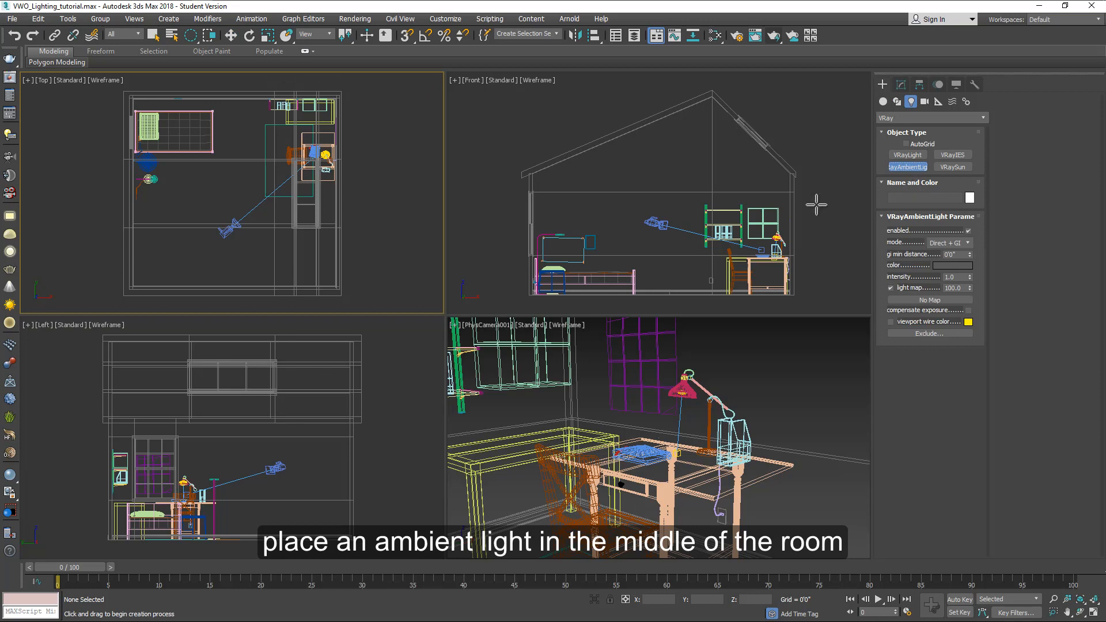
pyautogui.click(684, 166)
pyautogui.press('w')
pyautogui.moveTo(265, 107); pyautogui.dragTo(241, 174)
pyautogui.click(901, 85)
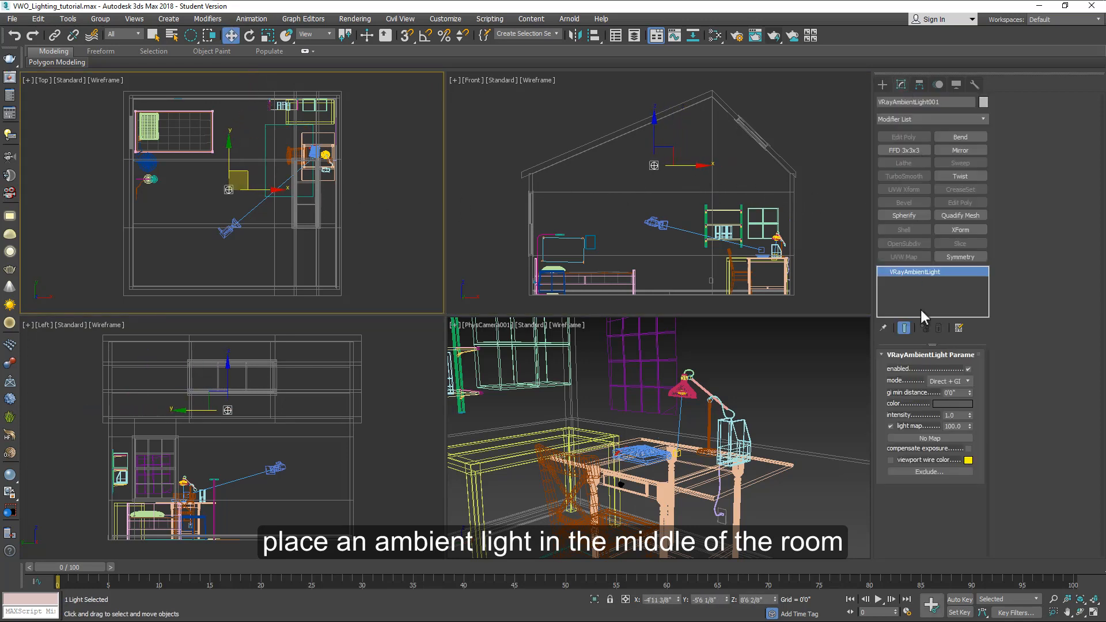
# Step: Render the camera view with the ambient light added
pyautogui.click(775, 37)
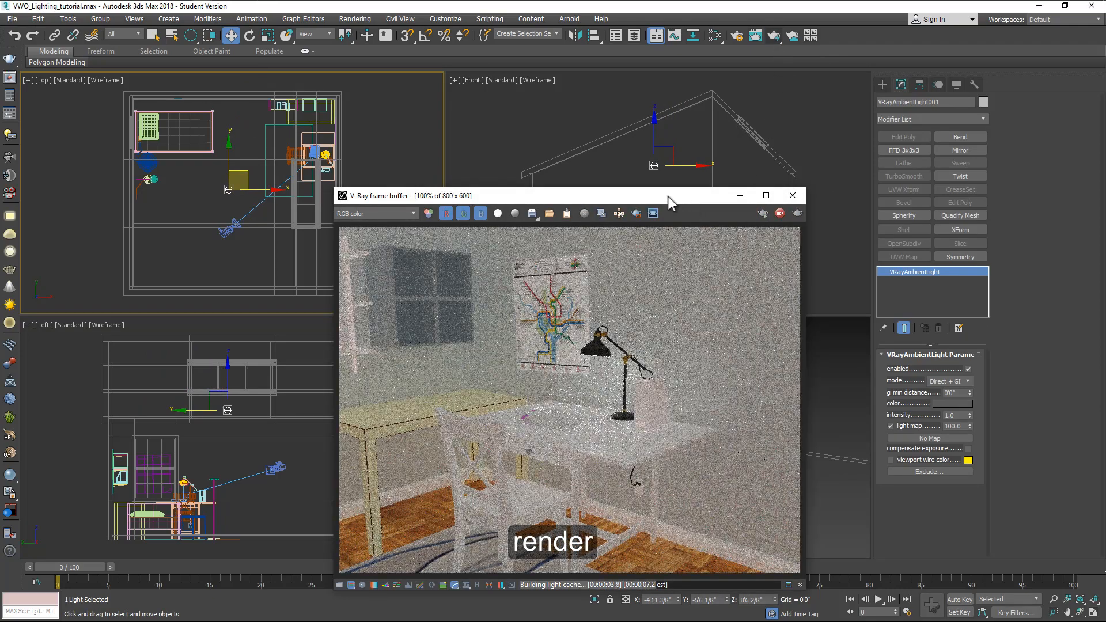
pyautogui.moveTo(665, 195); pyautogui.dragTo(554, 132)
pyautogui.moveTo(554, 131); pyautogui.dragTo(487, 68)
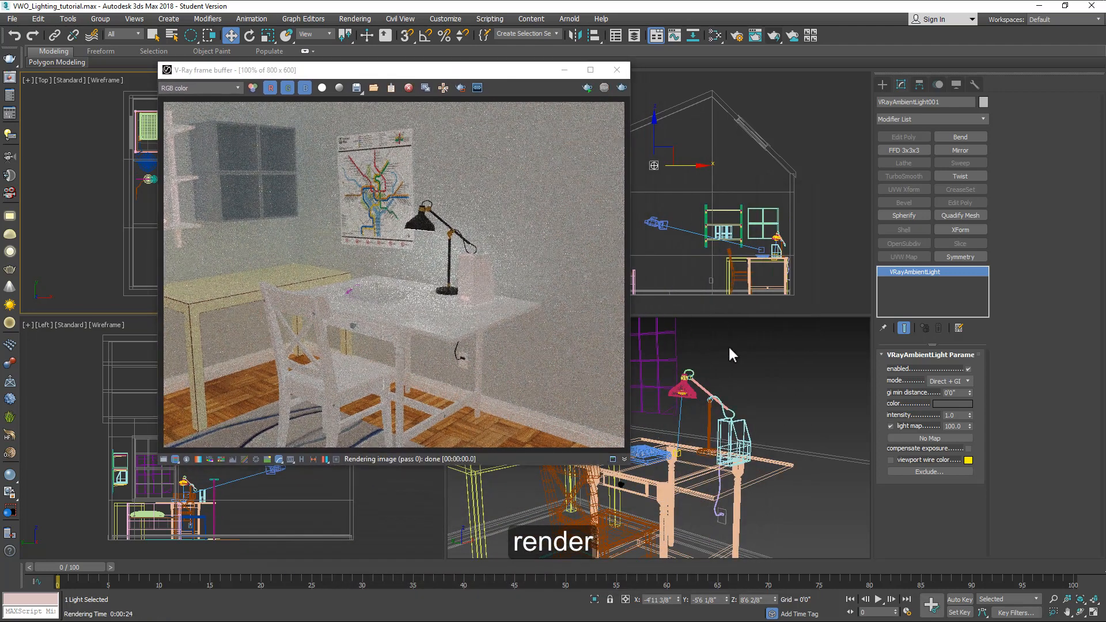
# Step: Set the ambient light's intensity to 0.16 and its gi min distance to 10 feet
pyautogui.doubleClick(953, 415)
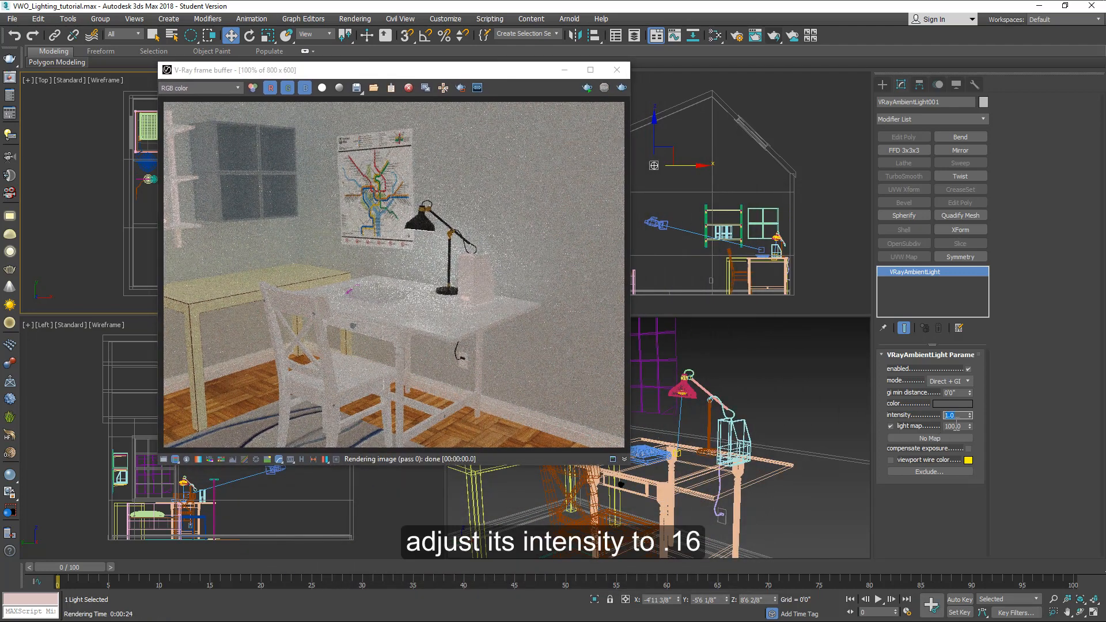
pyautogui.write('.16')
pyautogui.doubleClick(957, 392)
pyautogui.write('10')
pyautogui.press('Return')
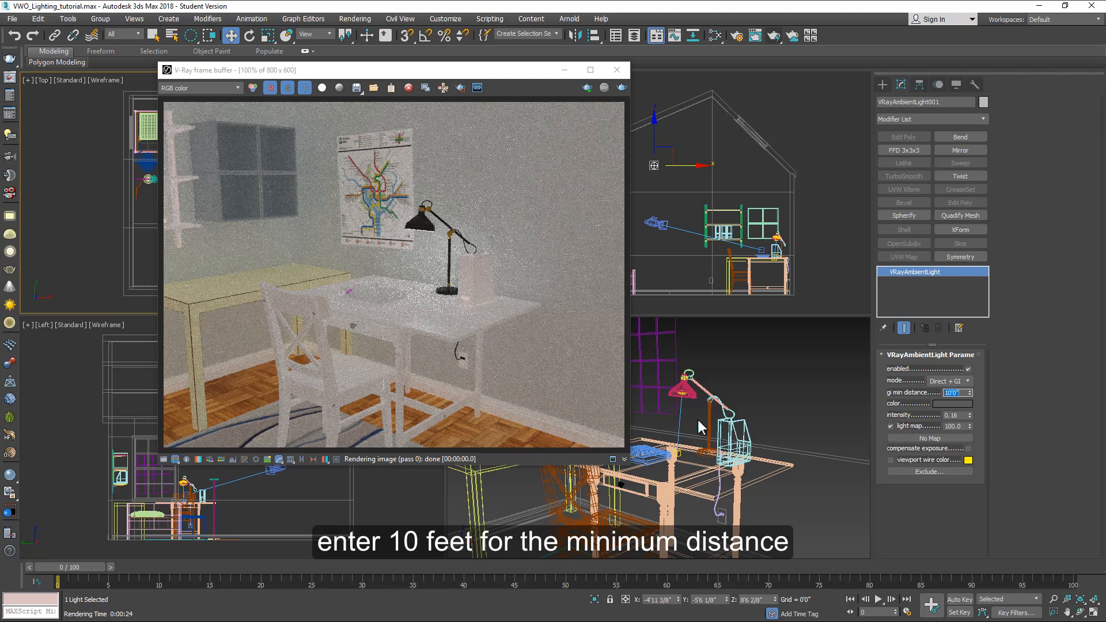
# Step: Render the camera view again and stop the render
pyautogui.hotkey('shift', 'q')
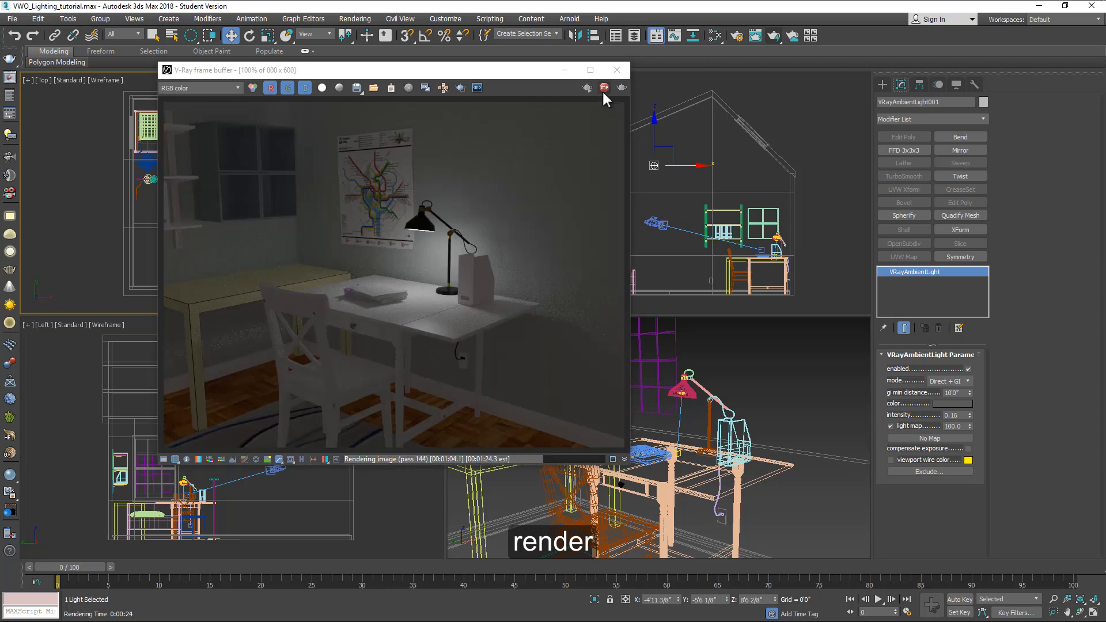
pyautogui.click(603, 89)
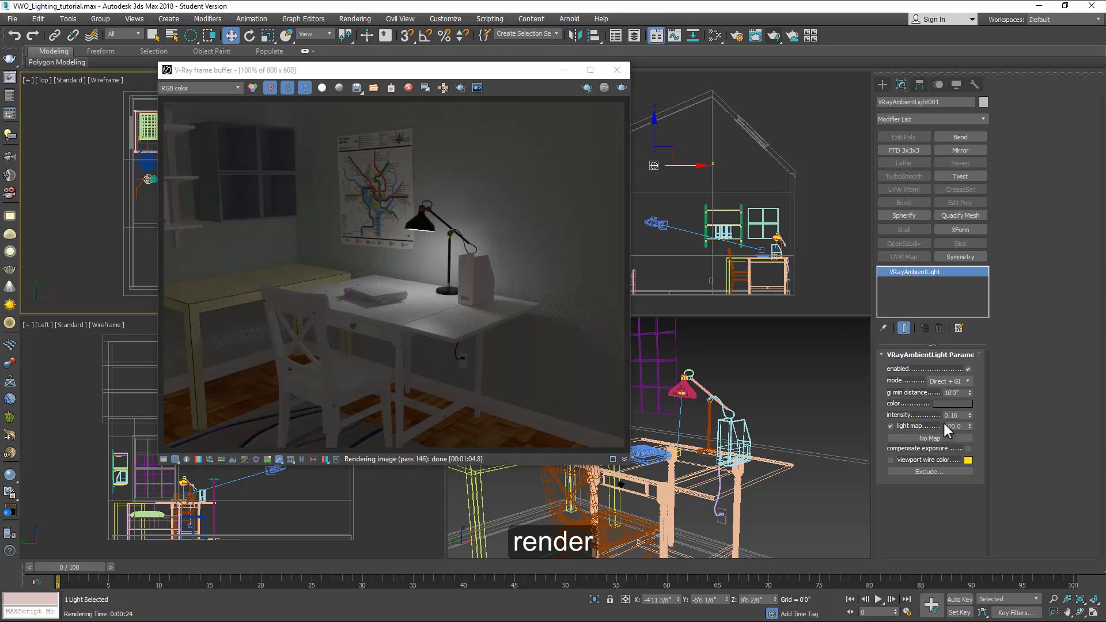
# Step: Set the ambient light color to a dark warm brown of RGB 18, 14, 10
pyautogui.click(949, 403)
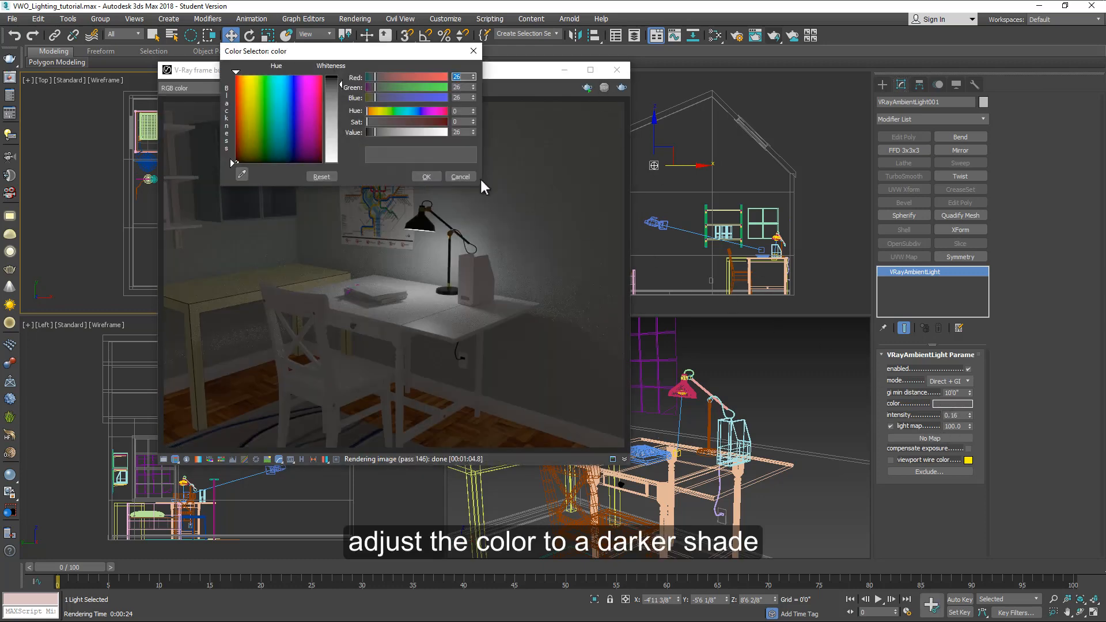
pyautogui.click(245, 152)
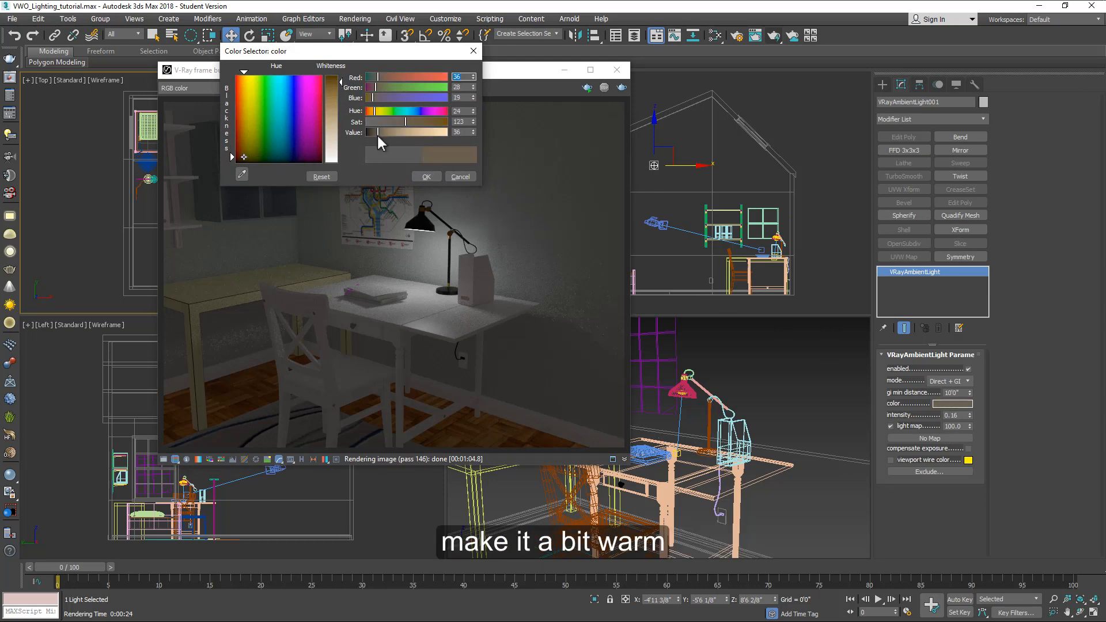
pyautogui.moveTo(376, 134); pyautogui.dragTo(372, 132)
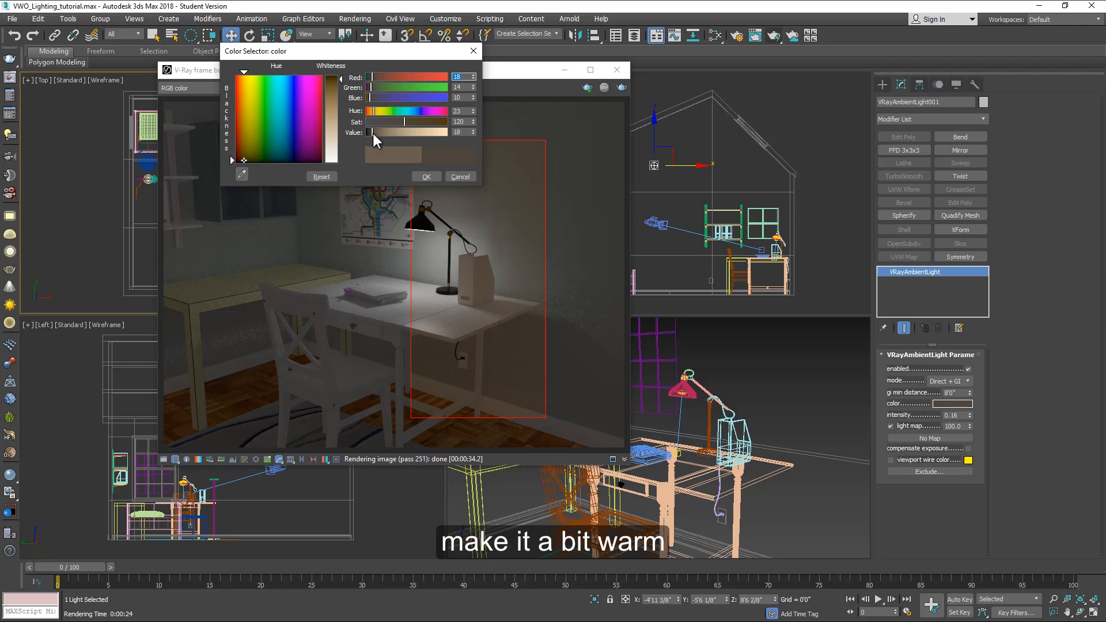
pyautogui.click(430, 176)
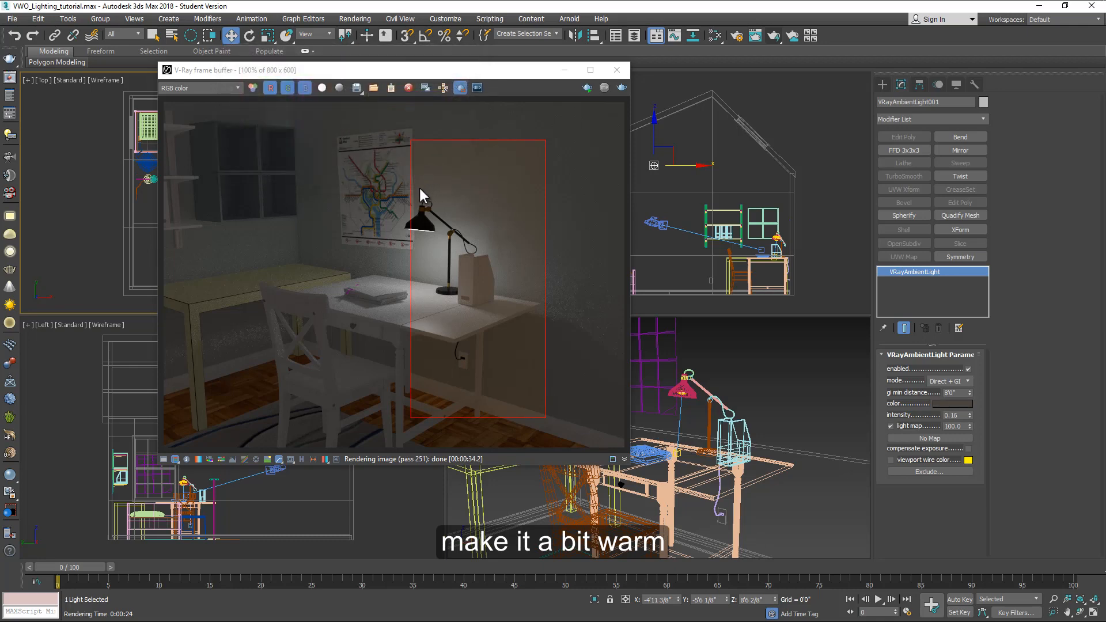
# Step: Draw a render region around the poster and lamp and render it
pyautogui.moveTo(253, 179); pyautogui.dragTo(541, 251)
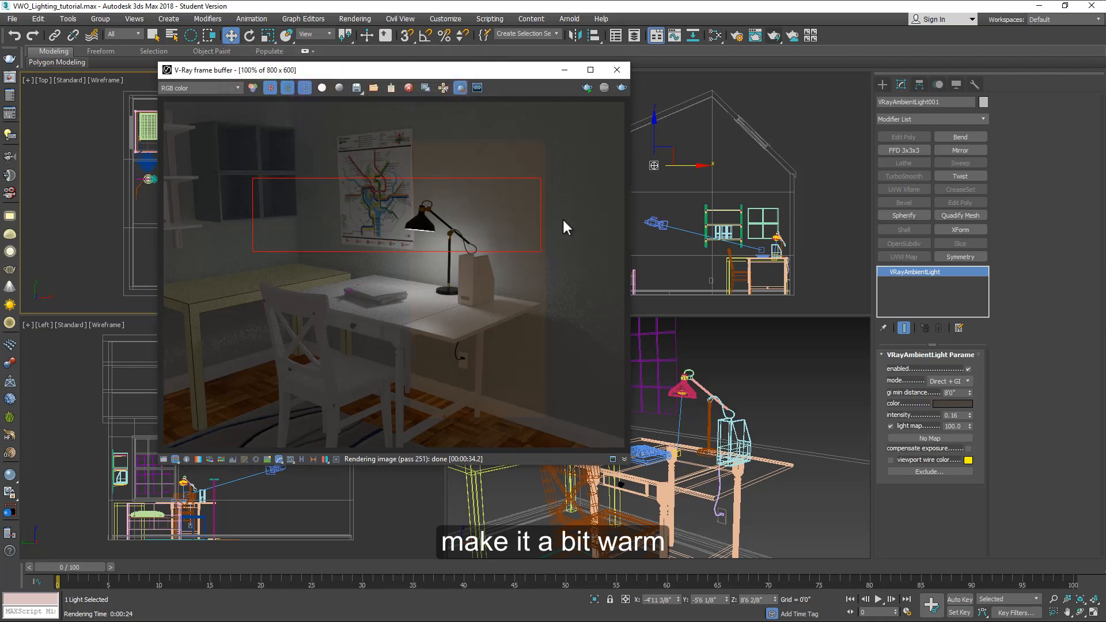
pyautogui.click(774, 36)
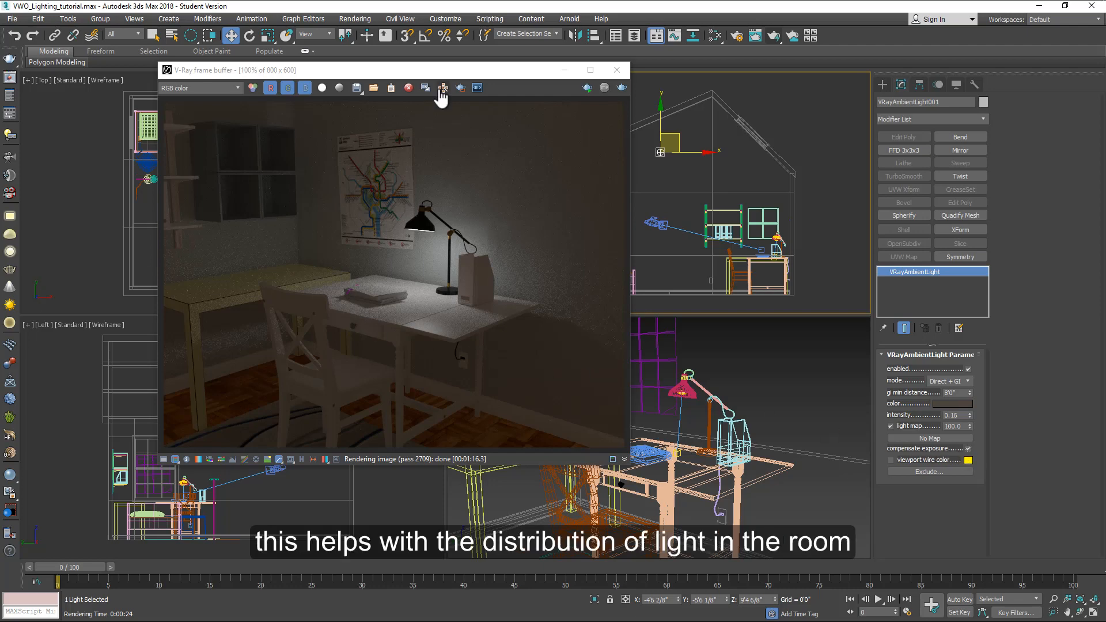
# Step: Redraw the render region around the desk and chair and render again
pyautogui.click(461, 88)
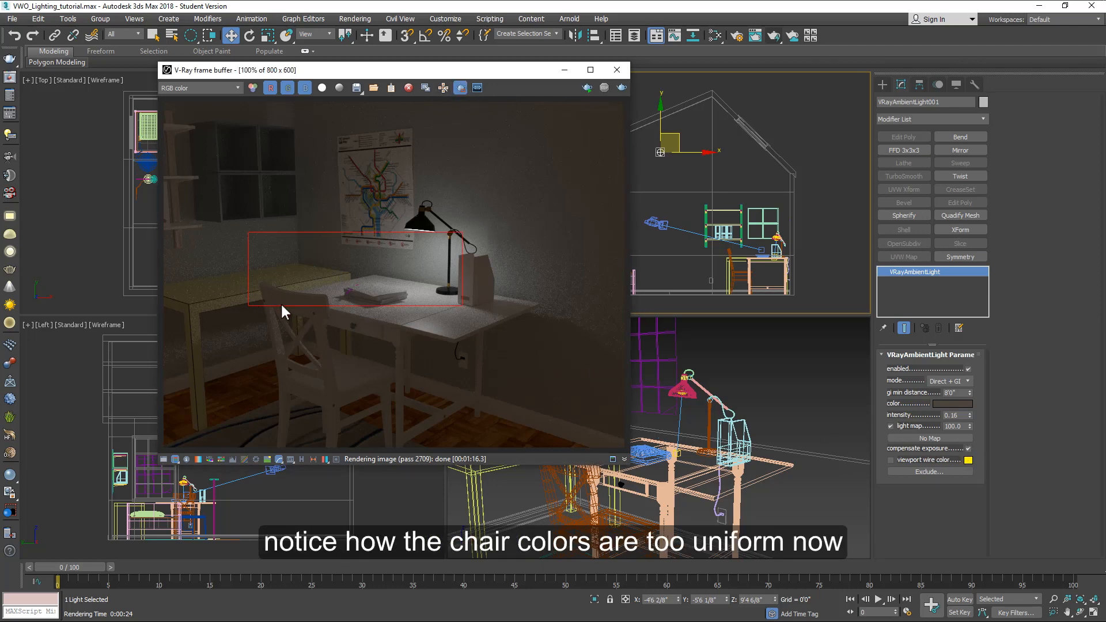
pyautogui.moveTo(244, 266); pyautogui.dragTo(386, 411)
pyautogui.moveTo(289, 249); pyautogui.dragTo(414, 428)
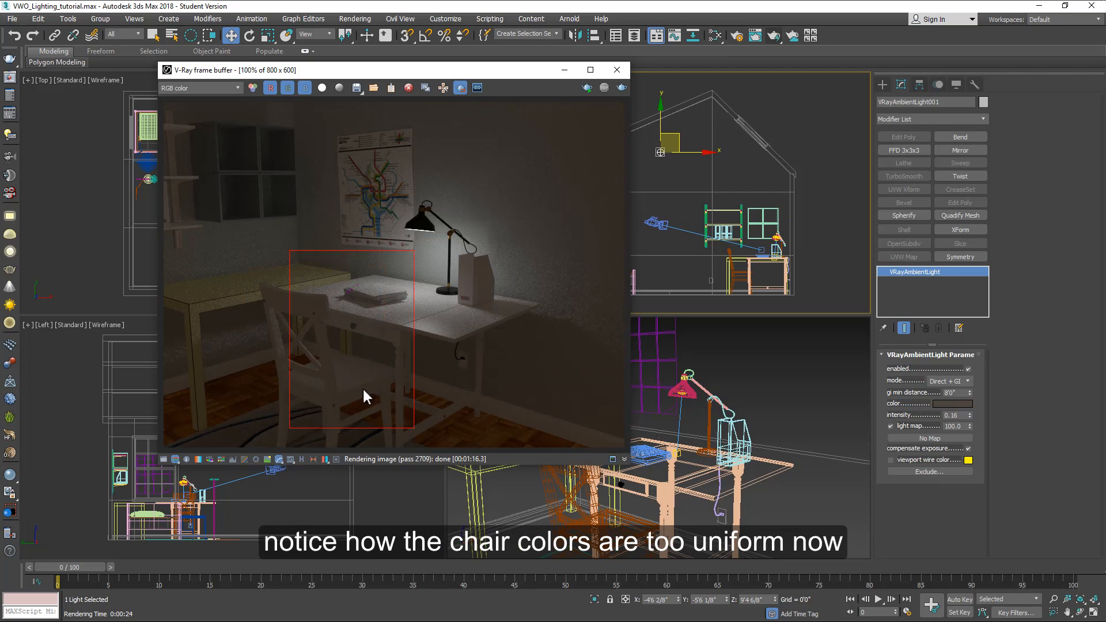
pyautogui.click(775, 35)
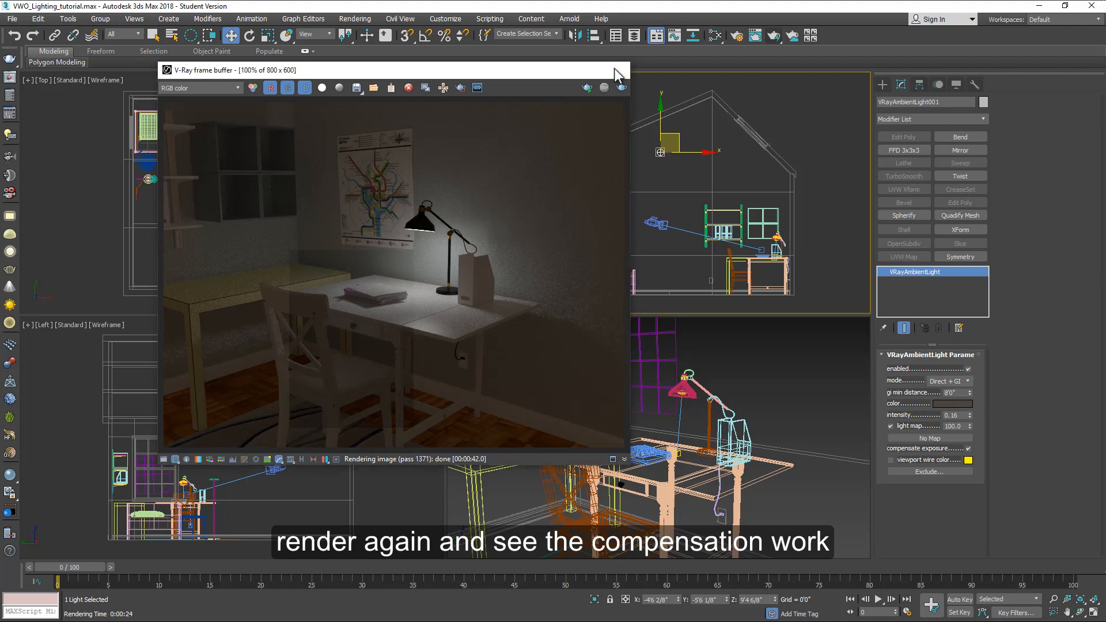
# Step: Move the physical camera closer to the desk in the top and front views
pyautogui.click(617, 72)
pyautogui.click(227, 234)
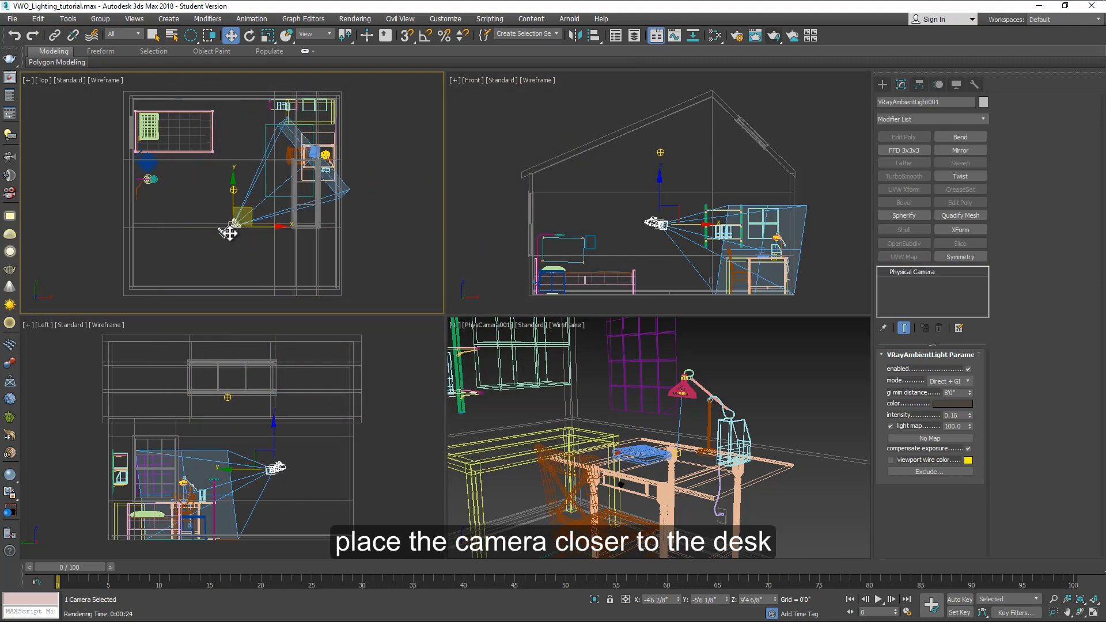
pyautogui.moveTo(249, 213); pyautogui.dragTo(289, 178)
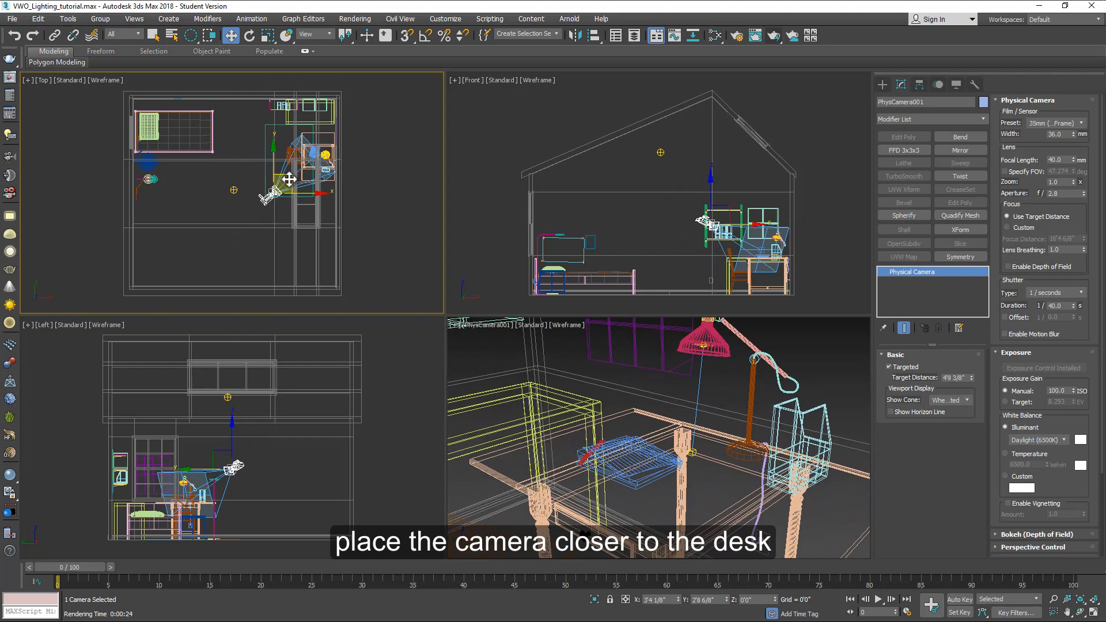
pyautogui.moveTo(709, 188); pyautogui.dragTo(712, 203)
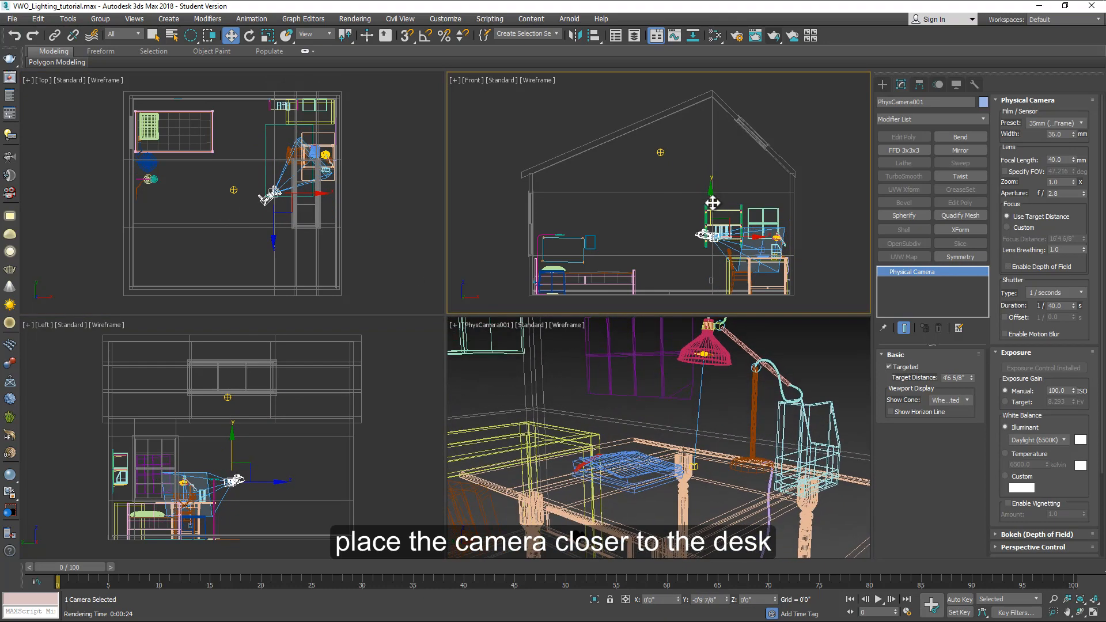
# Step: Render the new camera view, stop the progressive render, and zoom in to inspect the noise
pyautogui.hotkey('shift', 'q')
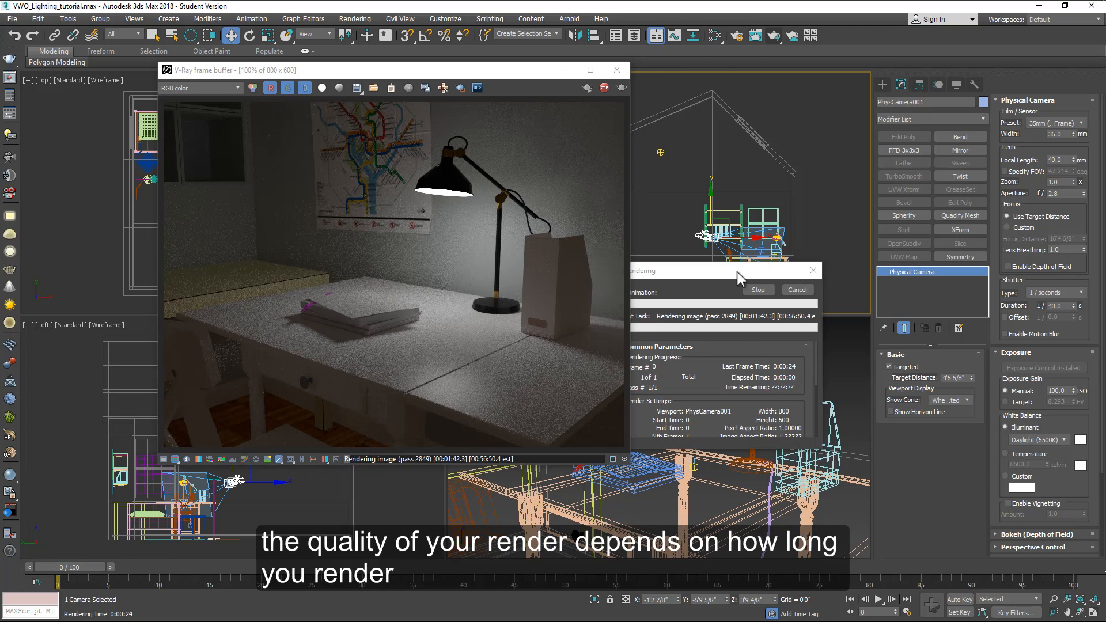
pyautogui.moveTo(760, 268); pyautogui.dragTo(796, 263)
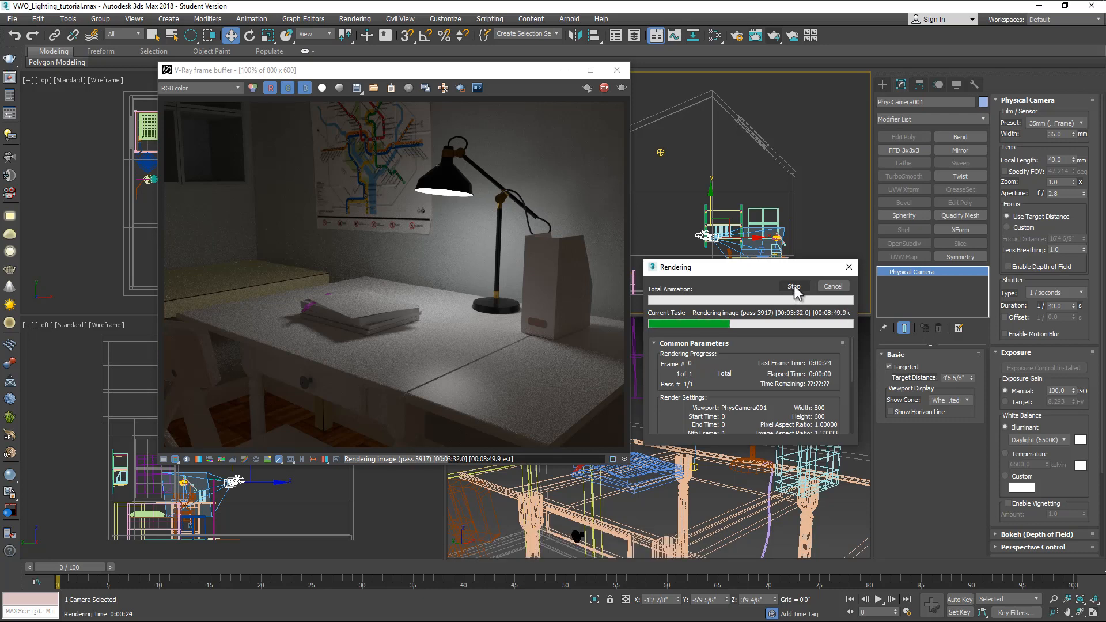
pyautogui.click(794, 287)
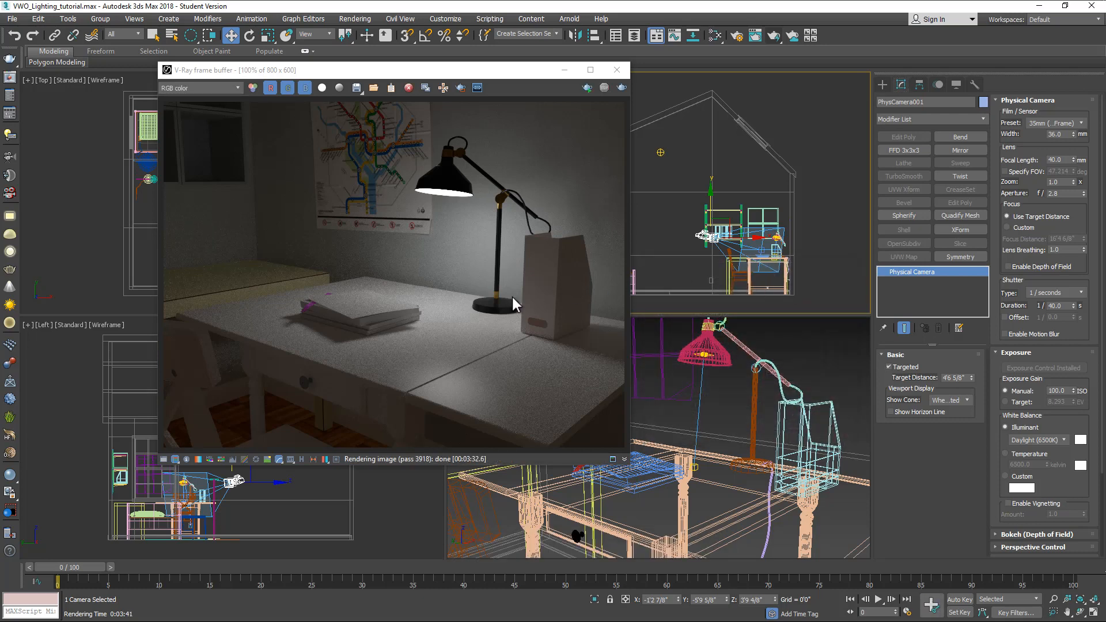
pyautogui.scroll(2, 474, 311)
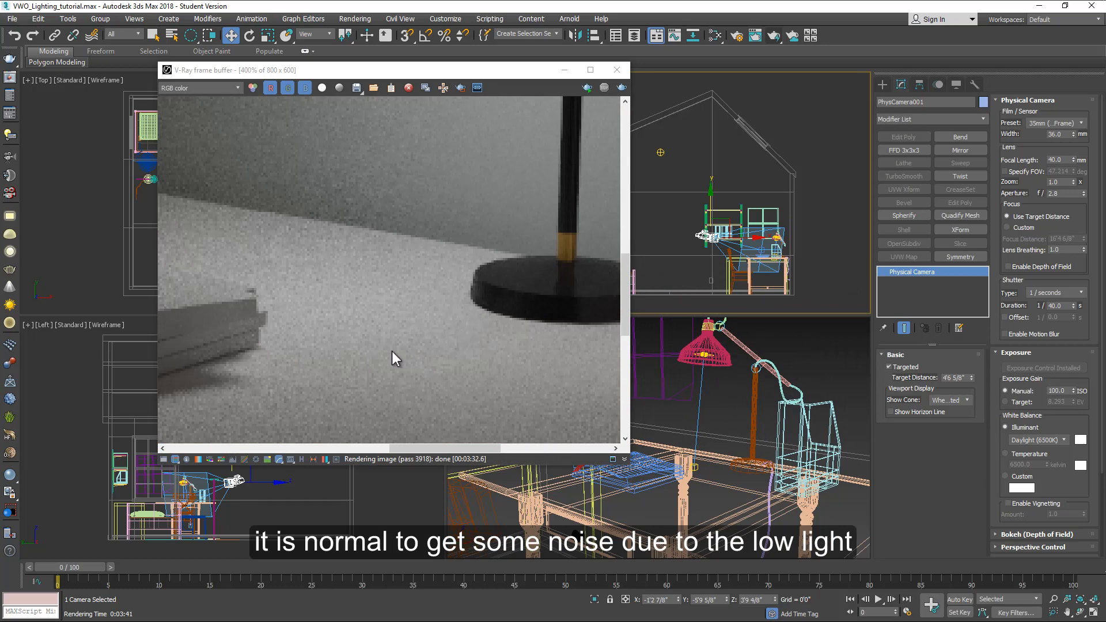
pyautogui.scroll(-2, 436, 316)
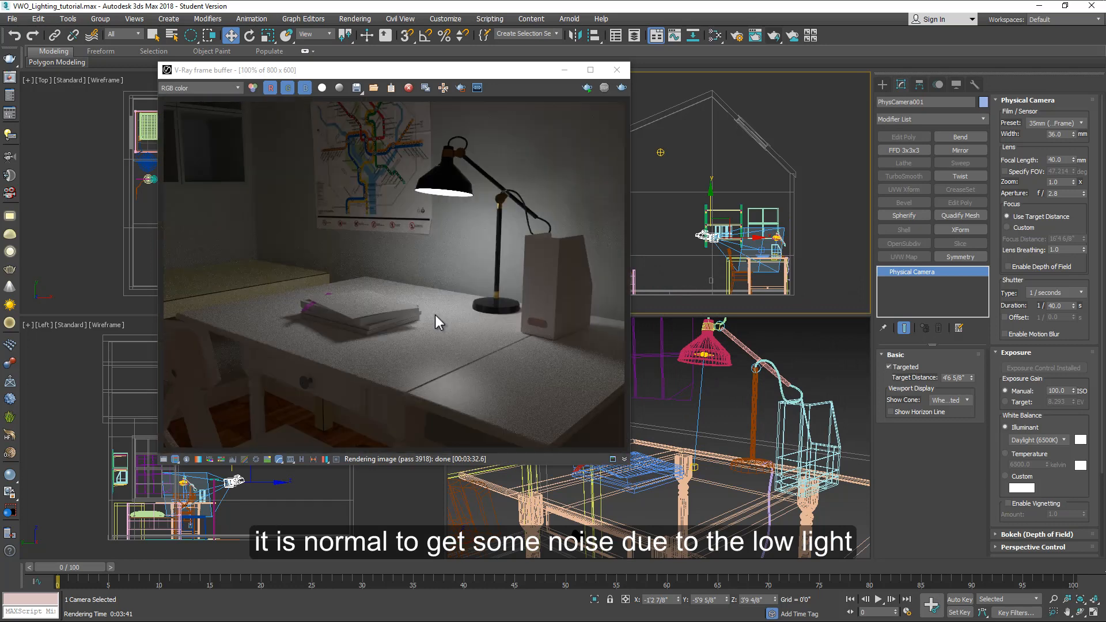
# Step: Review the progressive image sampler's render time and noise threshold settings in Render Setup
pyautogui.click(737, 36)
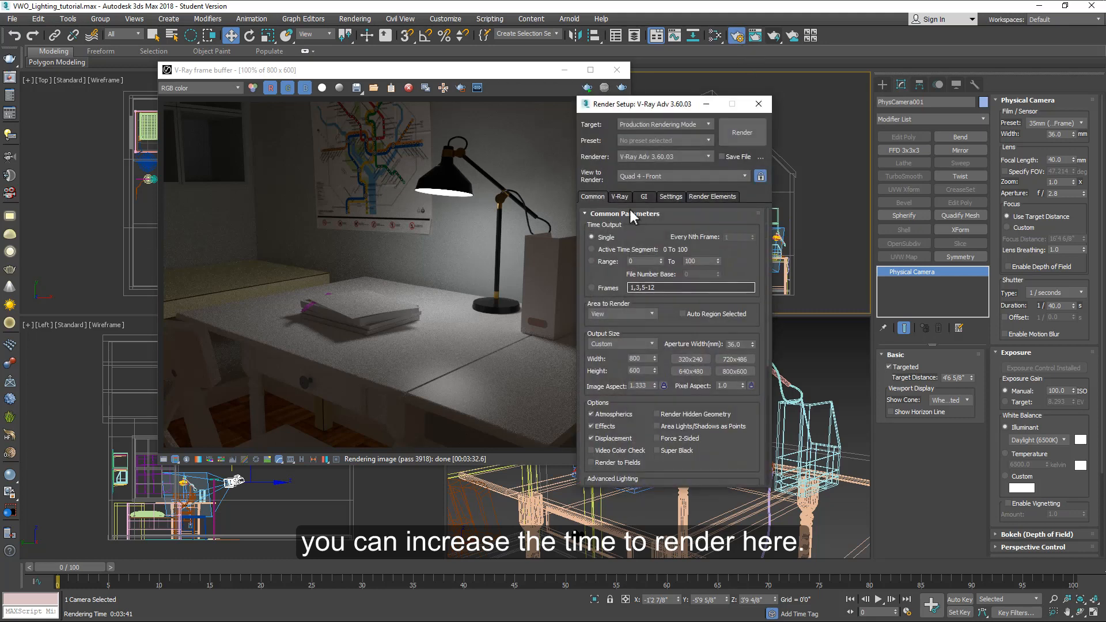
pyautogui.click(619, 197)
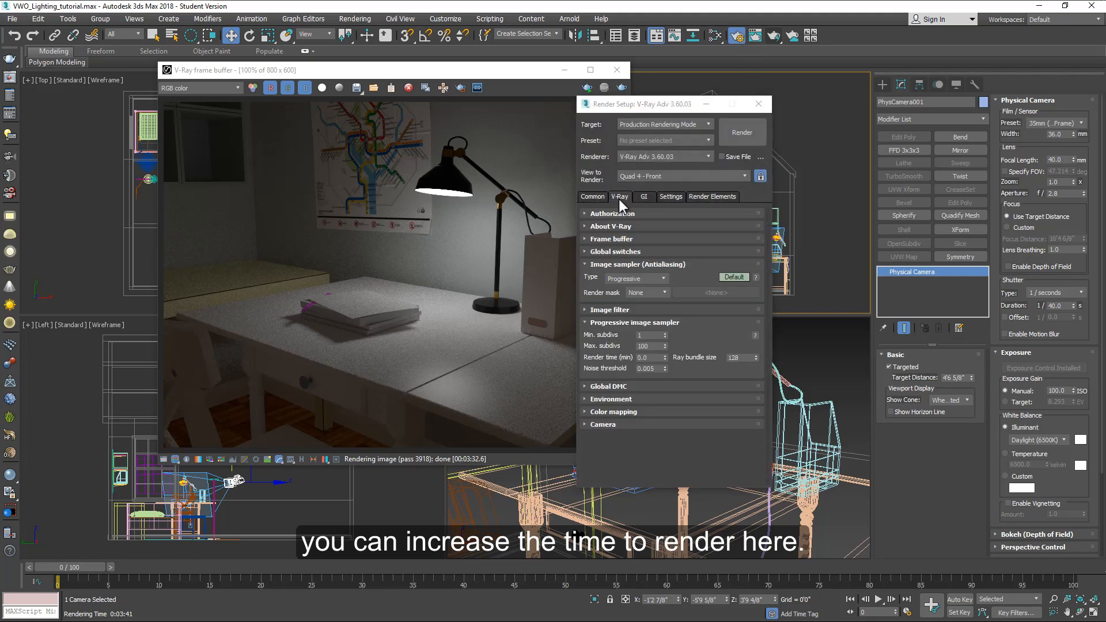
pyautogui.click(650, 357)
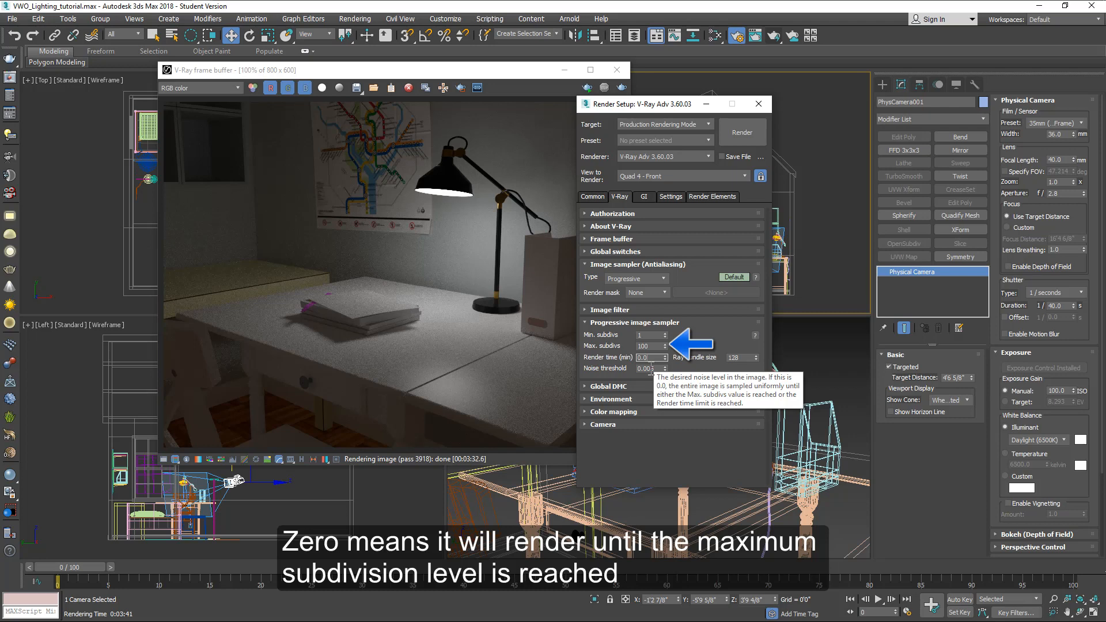
pyautogui.click(759, 103)
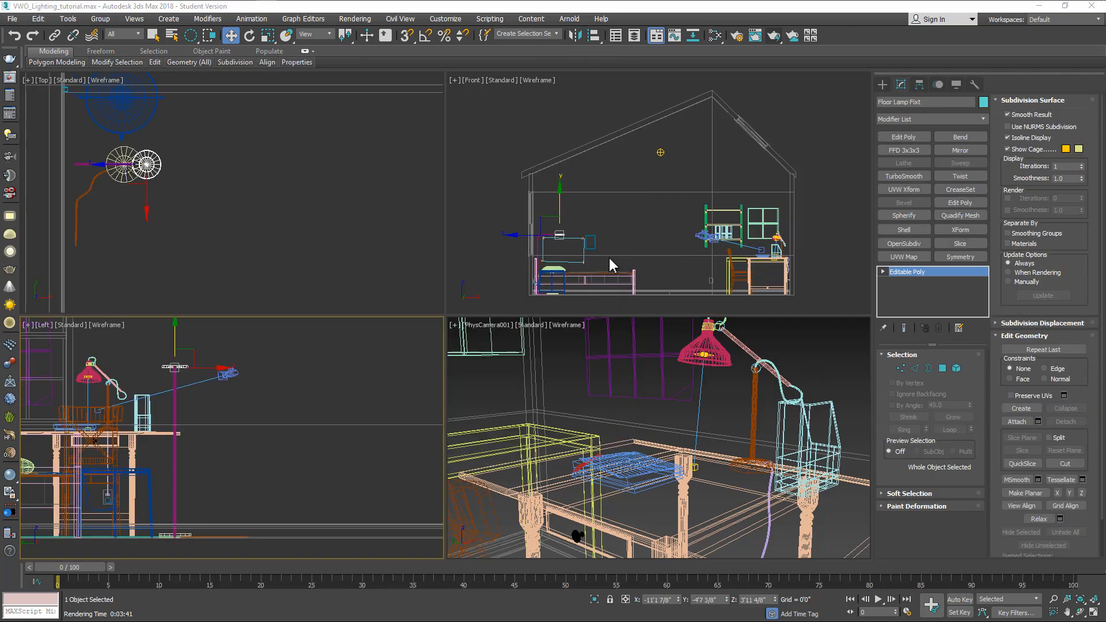
# Step: Select the physical camera and set its shutter duration to 1/20 second and ISO to 200
pyautogui.click(704, 236)
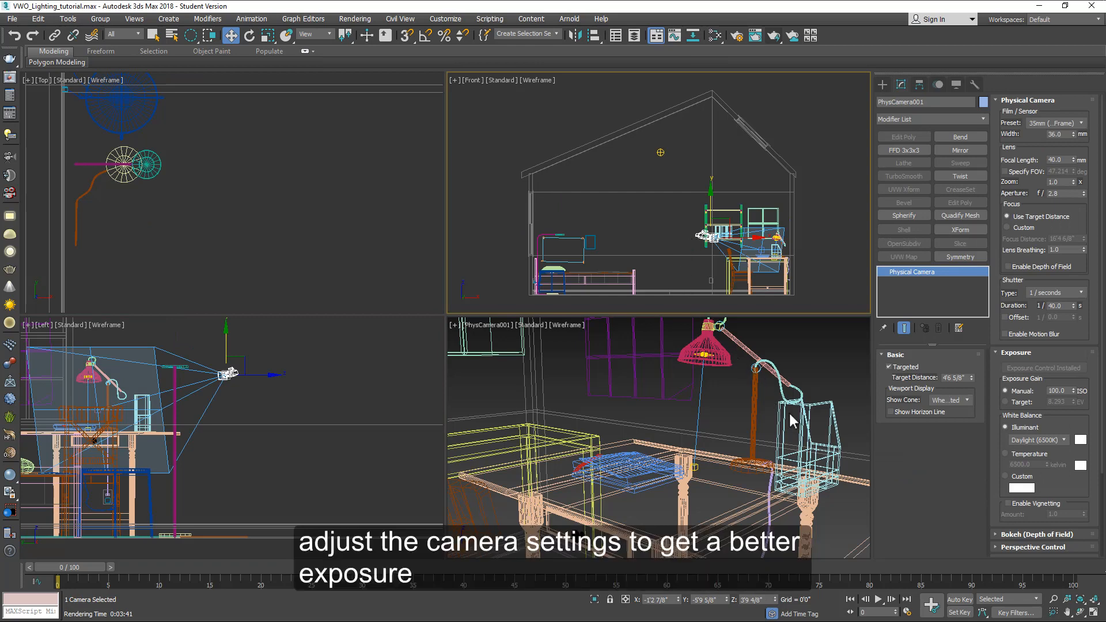
pyautogui.doubleClick(1059, 306)
pyautogui.write('20')
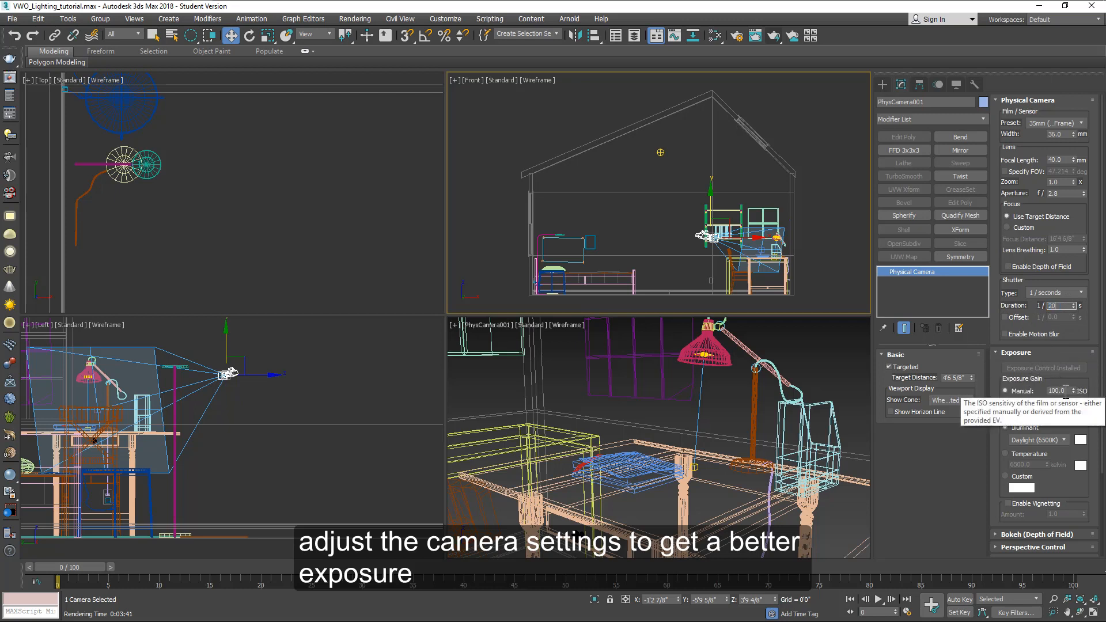
pyautogui.doubleClick(1065, 390)
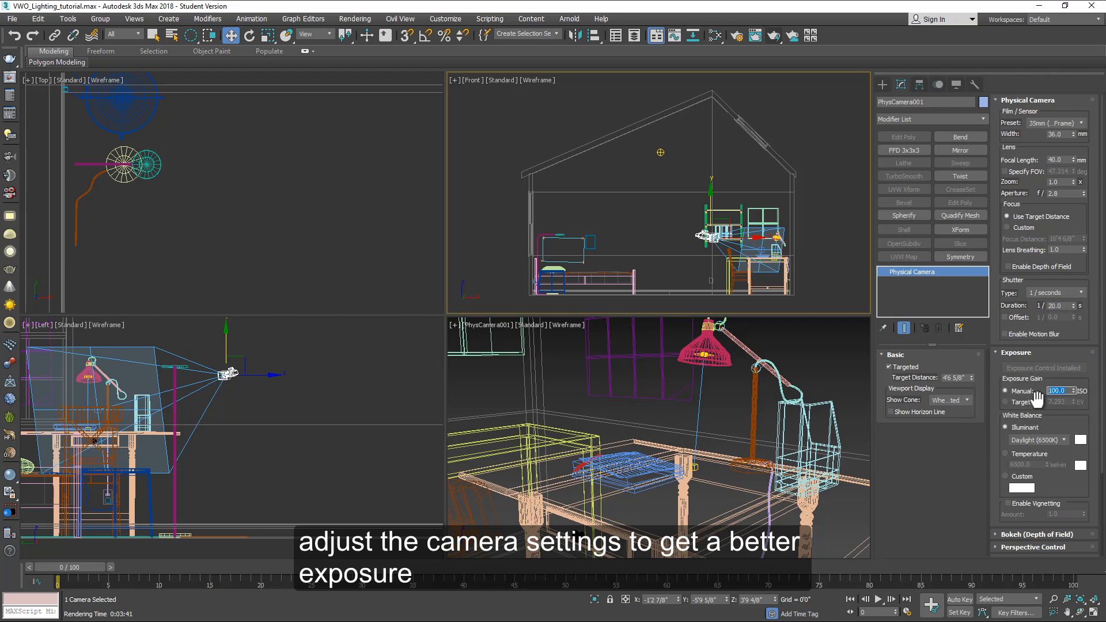
pyautogui.write('200')
pyautogui.click(9, 77)
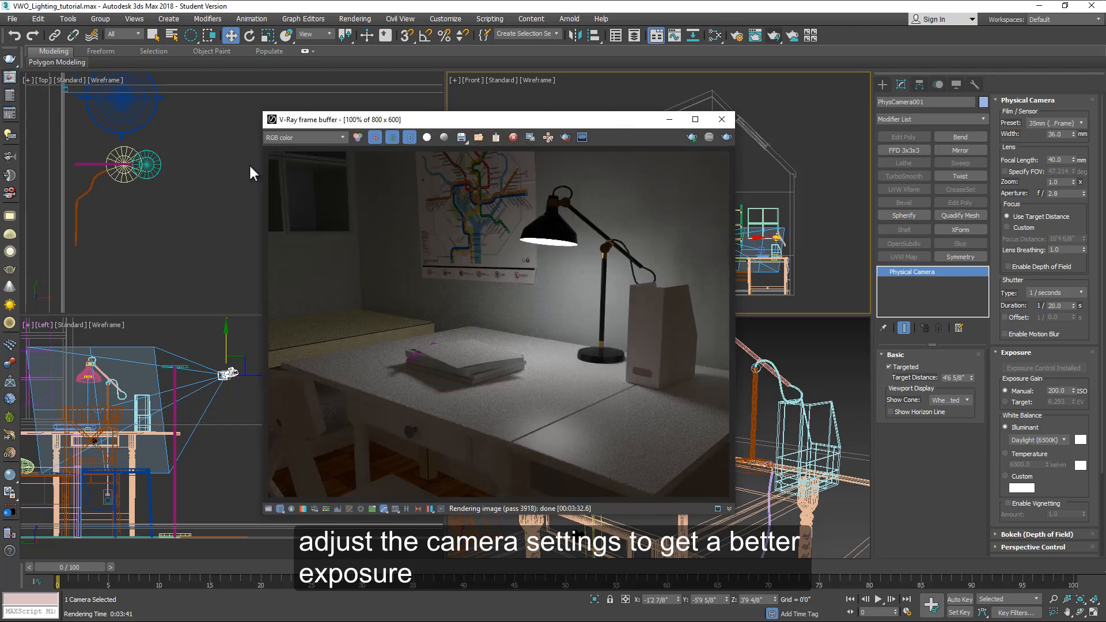
# Step: Render a vertical region strip through the desk lamp with the overexposure display turned on, then stop rendering
pyautogui.click(566, 139)
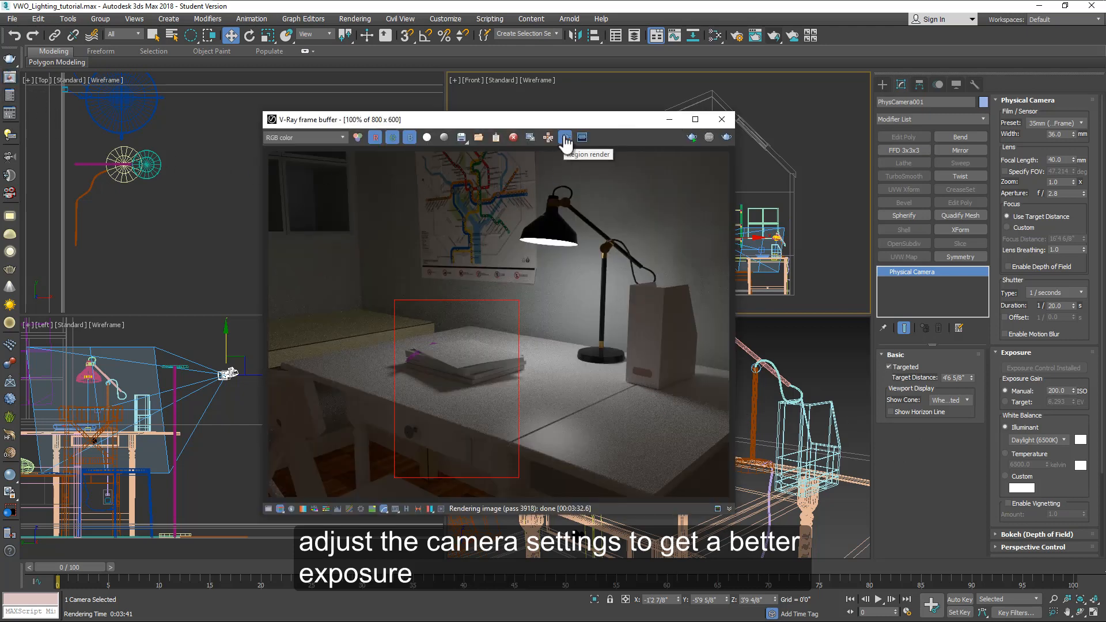
pyautogui.moveTo(470, 156); pyautogui.dragTo(554, 497)
pyautogui.click(776, 37)
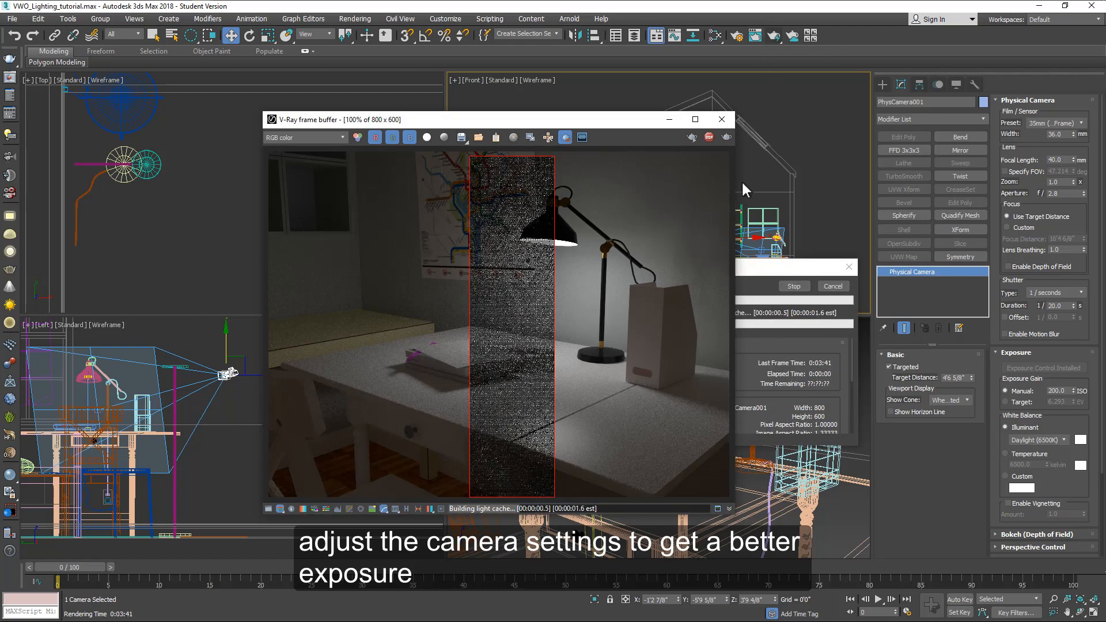
pyautogui.click(548, 138)
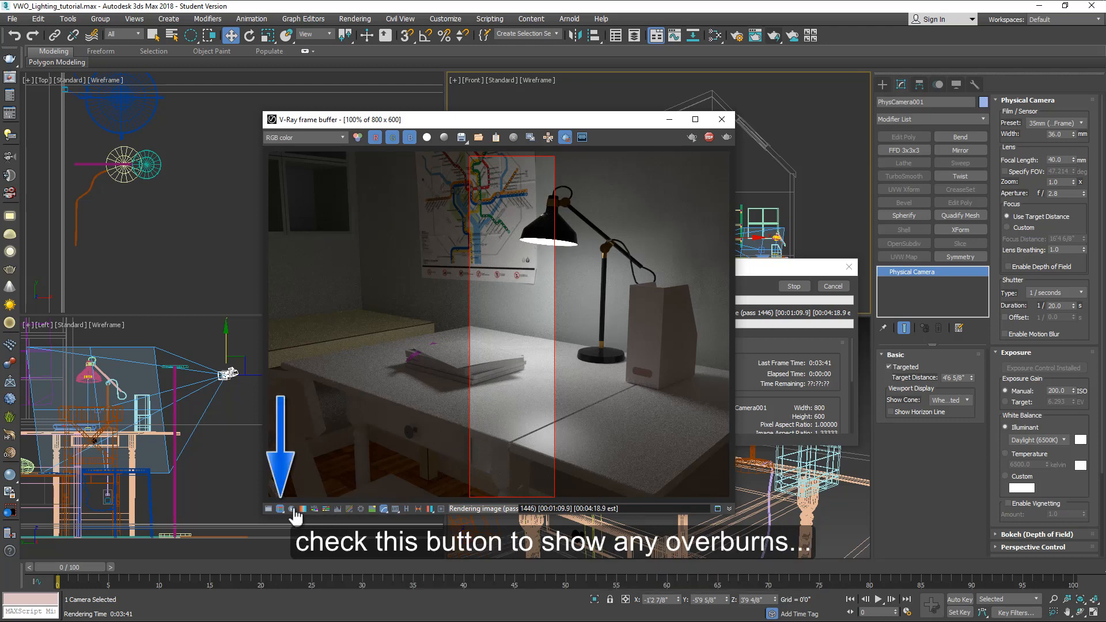
pyautogui.click(281, 509)
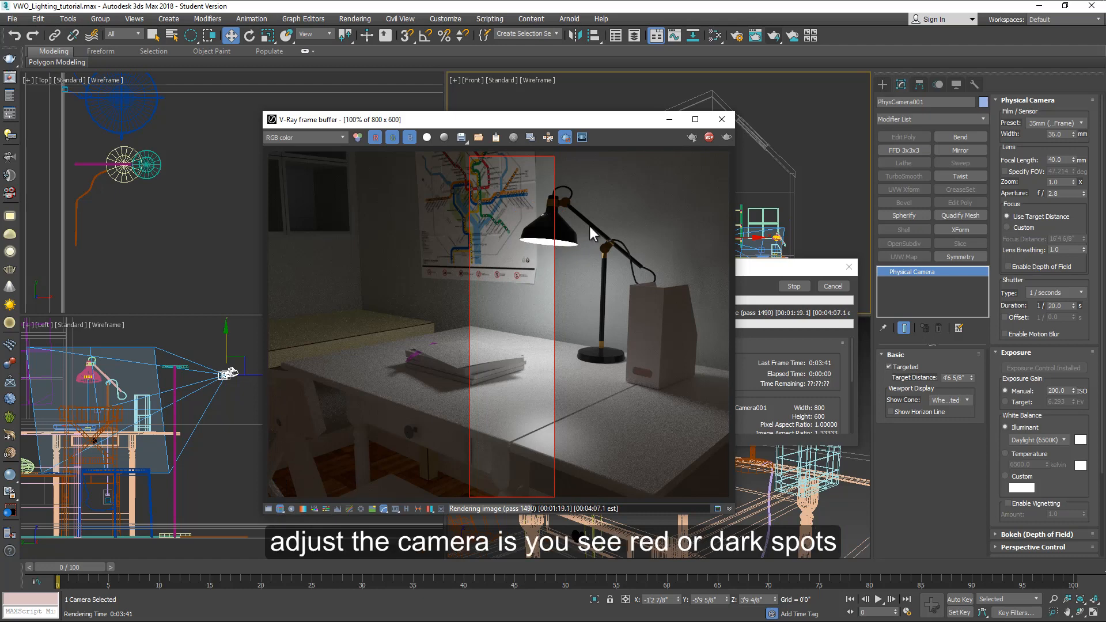
pyautogui.click(708, 137)
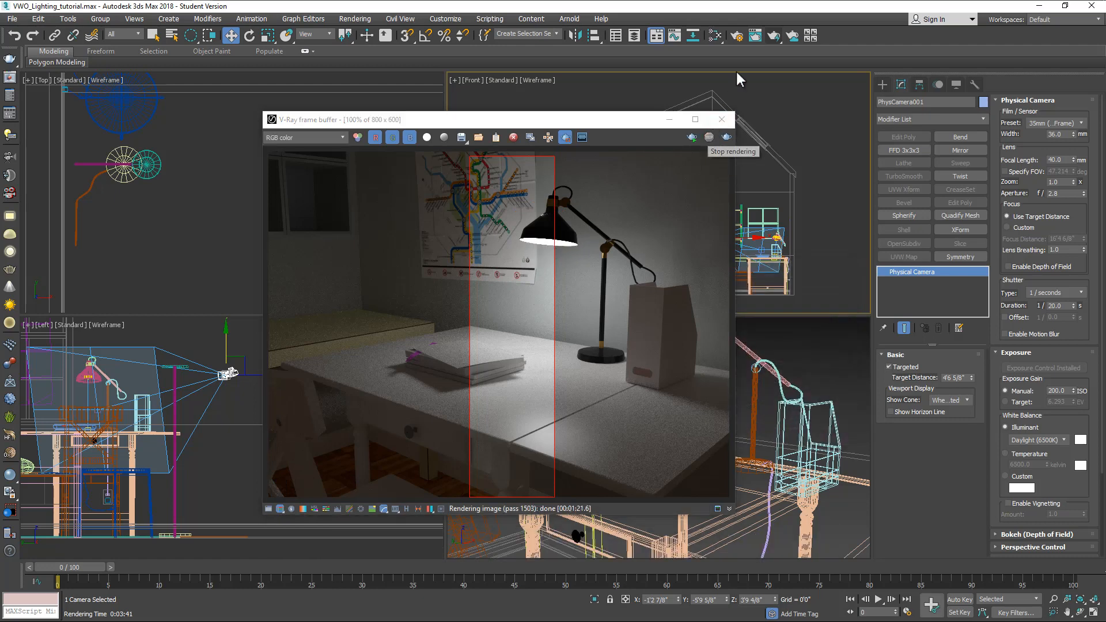
# Step: Set the V-Ray color mapping type to Exponential in Render Setup
pyautogui.click(738, 35)
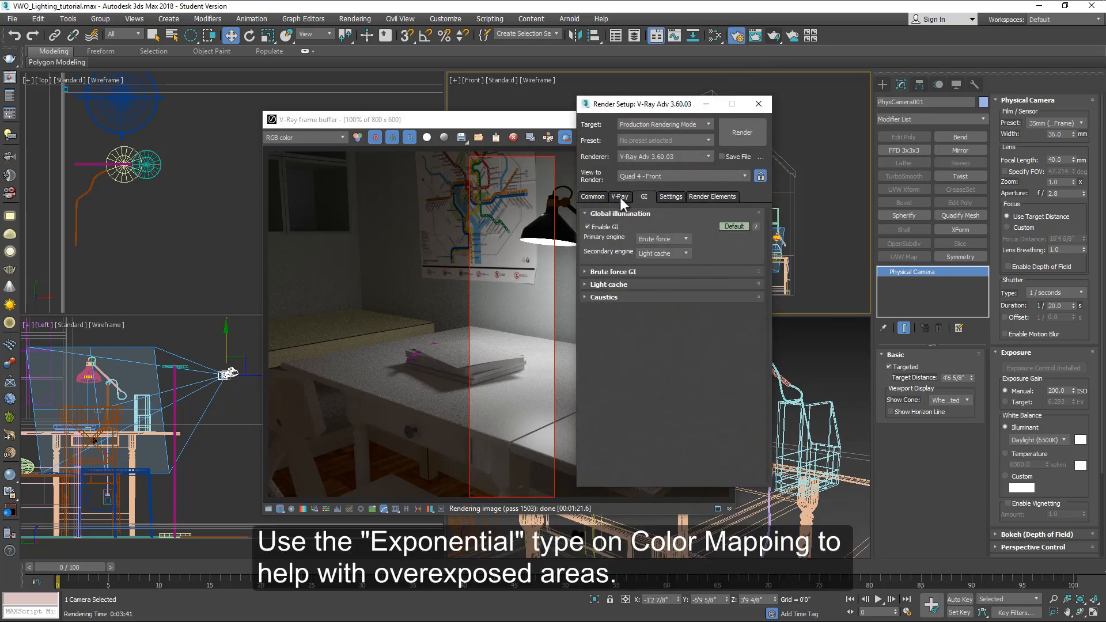
pyautogui.click(620, 198)
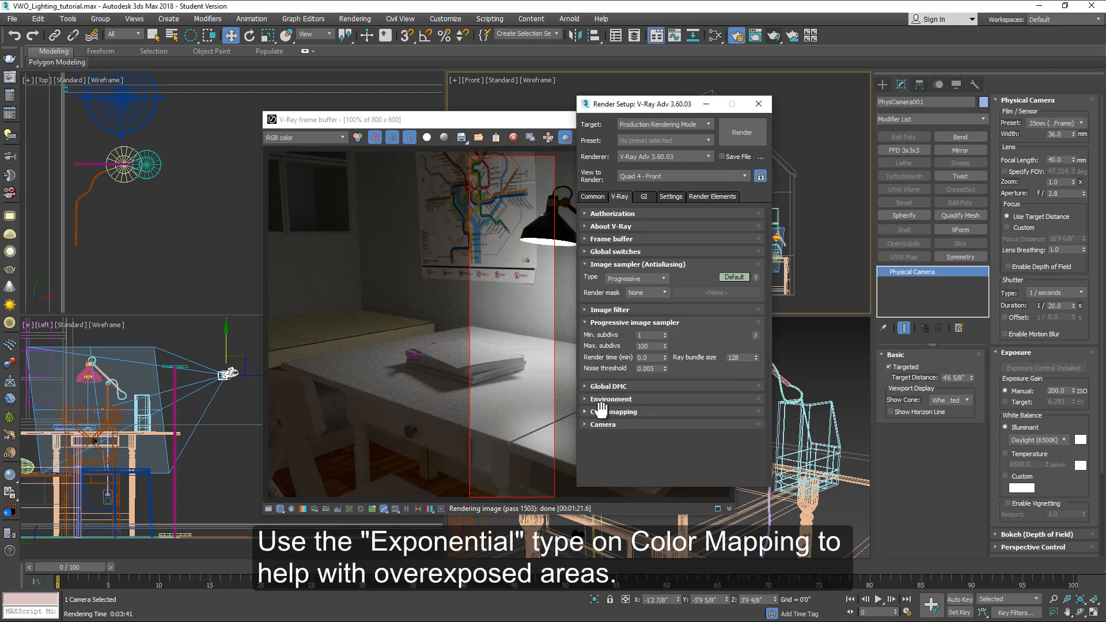
pyautogui.click(601, 408)
pyautogui.click(629, 408)
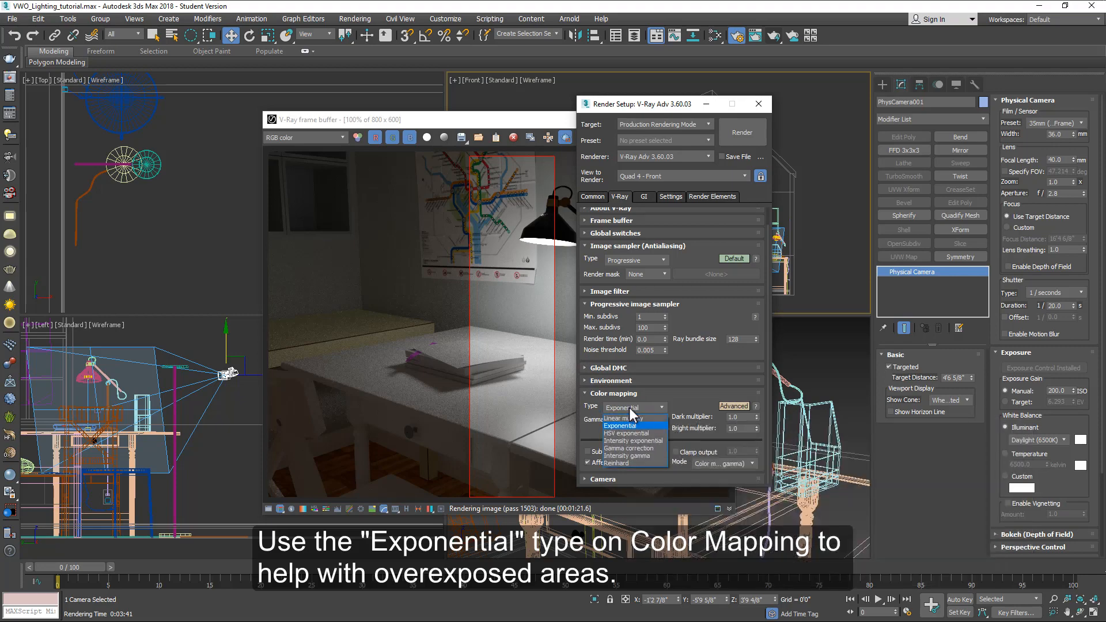
pyautogui.click(596, 406)
pyautogui.click(598, 397)
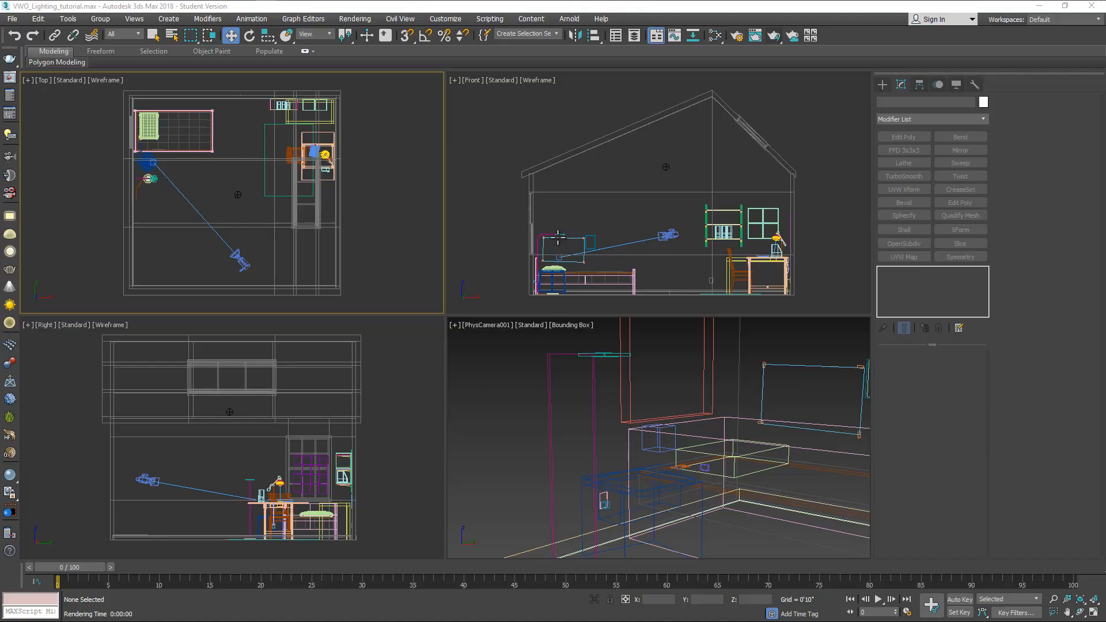
# Step: Create a V-Ray Disc light over the floor lamp's head in the top view, about 1 5/8 in radius
pyautogui.scroll(6, 186, 187)
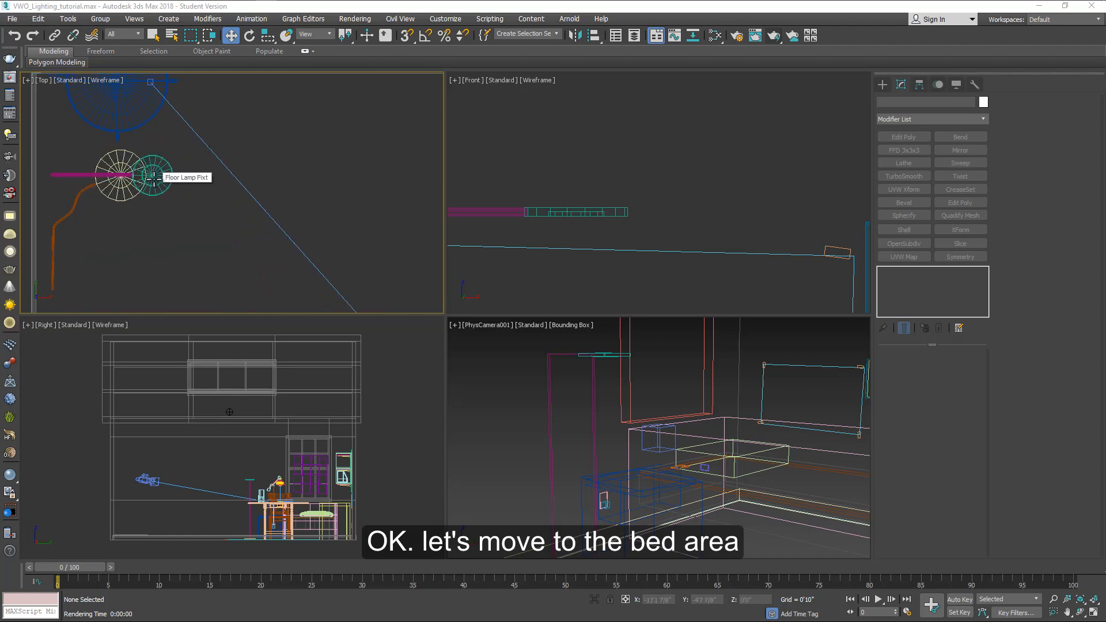
pyautogui.click(882, 84)
pyautogui.click(911, 101)
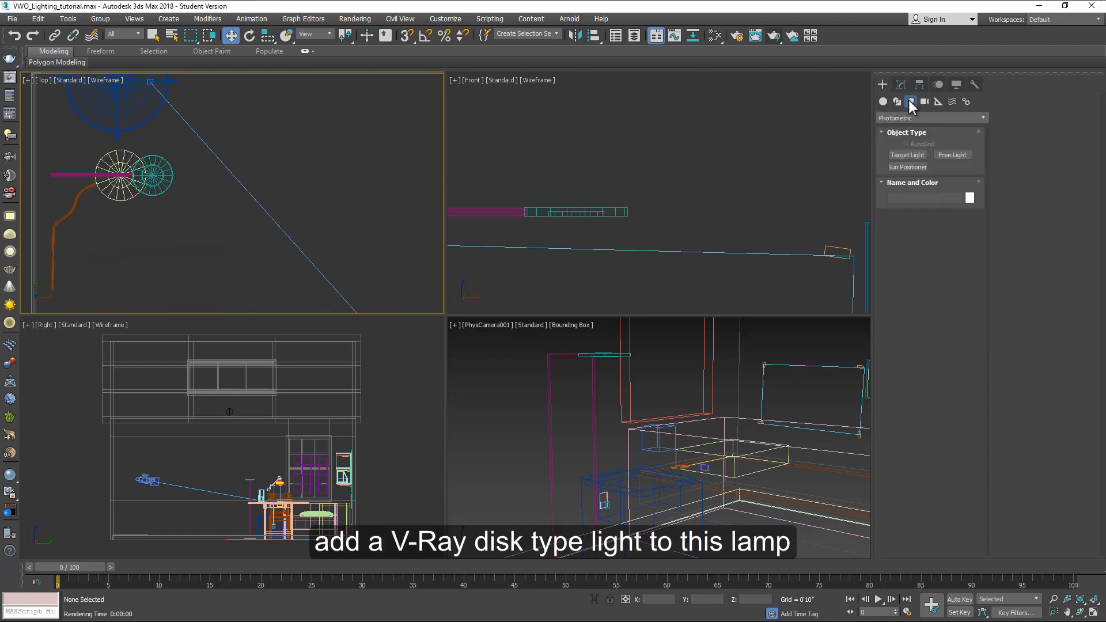
pyautogui.click(922, 117)
pyautogui.click(907, 136)
pyautogui.click(906, 157)
pyautogui.click(963, 231)
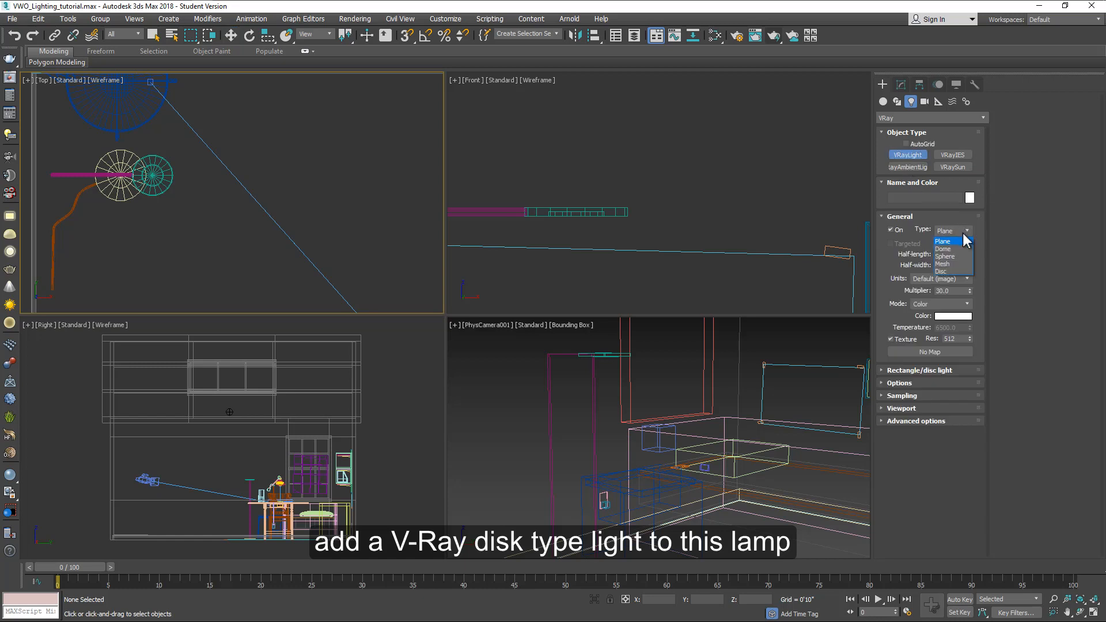
pyautogui.click(942, 271)
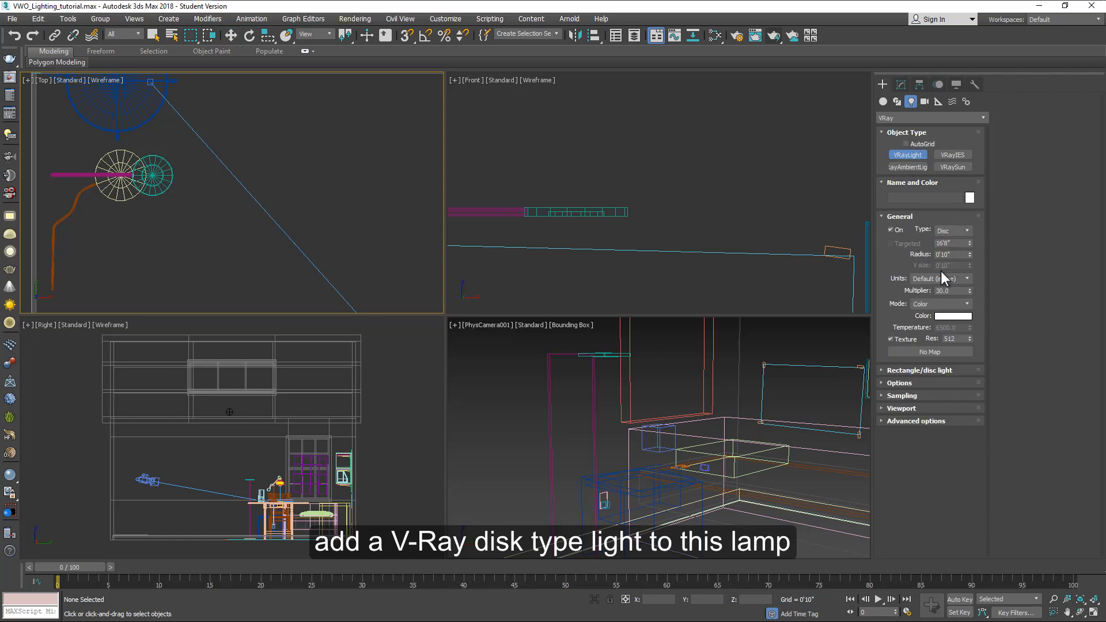
pyautogui.scroll(5, 150, 178)
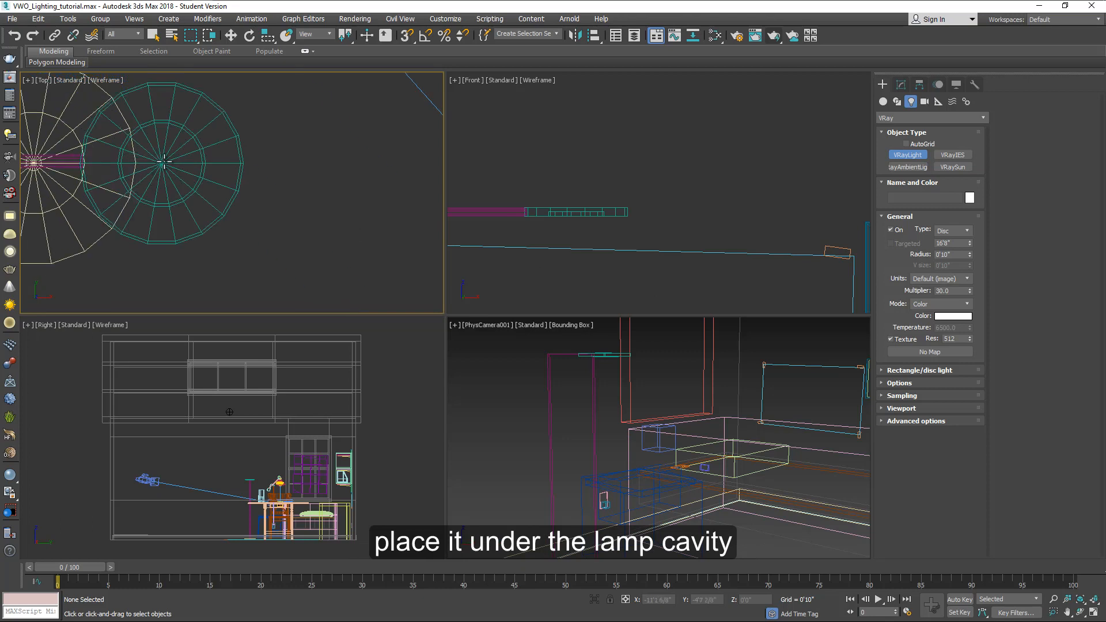
pyautogui.moveTo(161, 163); pyautogui.dragTo(192, 185)
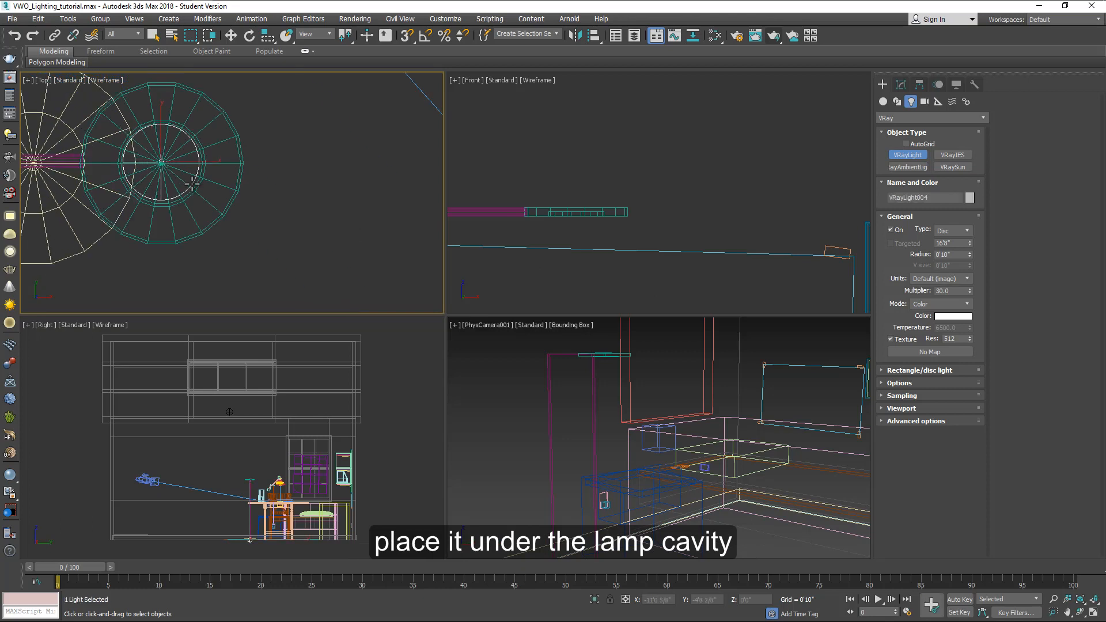
# Step: Move the disc light up into the floor lamp head's cavity using the side and front views
pyautogui.press('w')
pyautogui.scroll(3, 263, 547)
pyautogui.rightClick(263, 544)
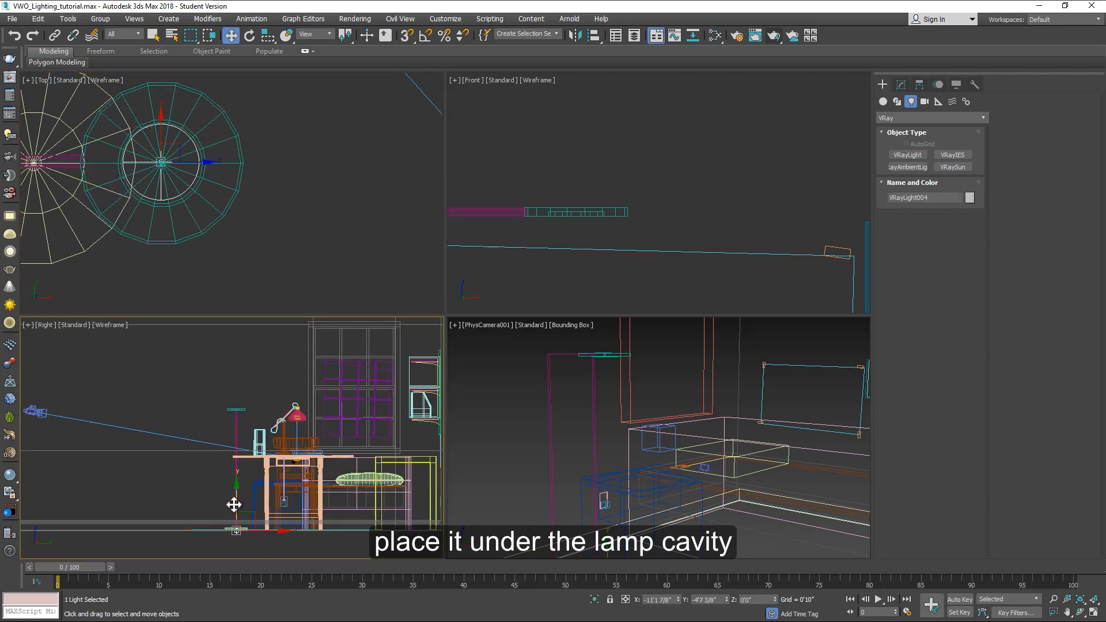
pyautogui.moveTo(236, 503); pyautogui.dragTo(250, 387)
pyautogui.rightClick(612, 221)
pyautogui.moveTo(575, 194); pyautogui.dragTo(575, 178)
pyautogui.scroll(3, 589, 230)
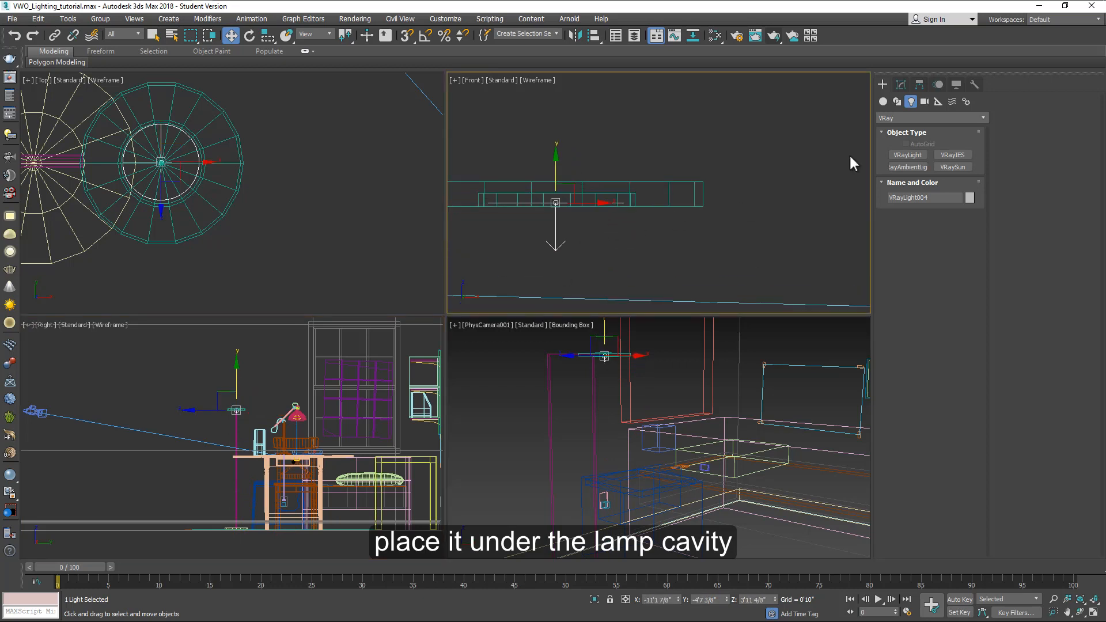
pyautogui.click(901, 84)
pyautogui.click(970, 390)
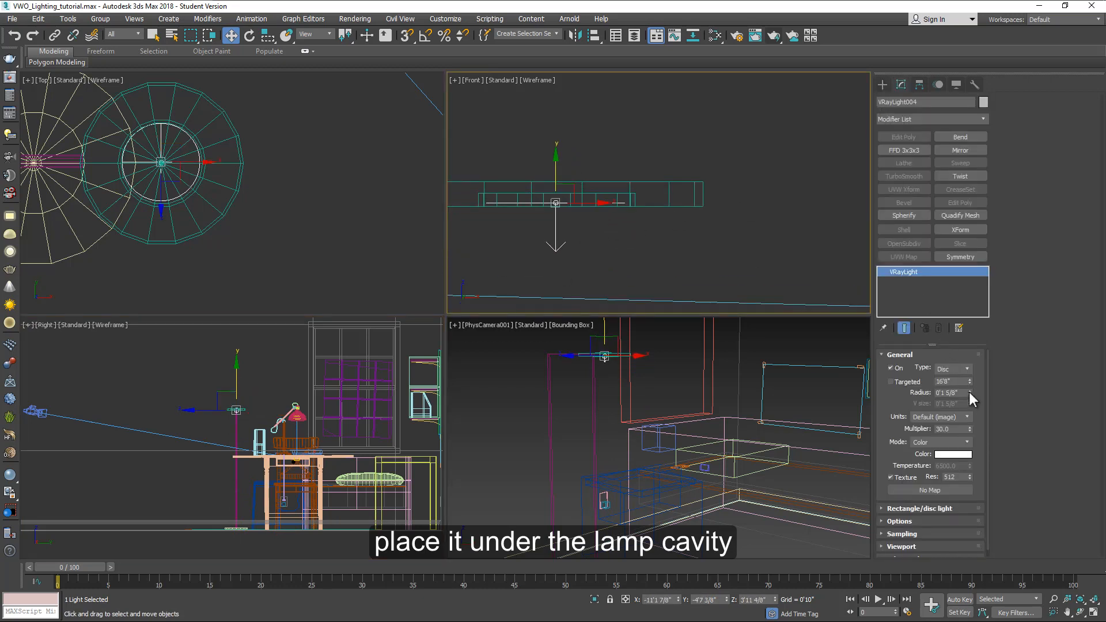
pyautogui.moveTo(162, 163); pyautogui.dragTo(180, 149)
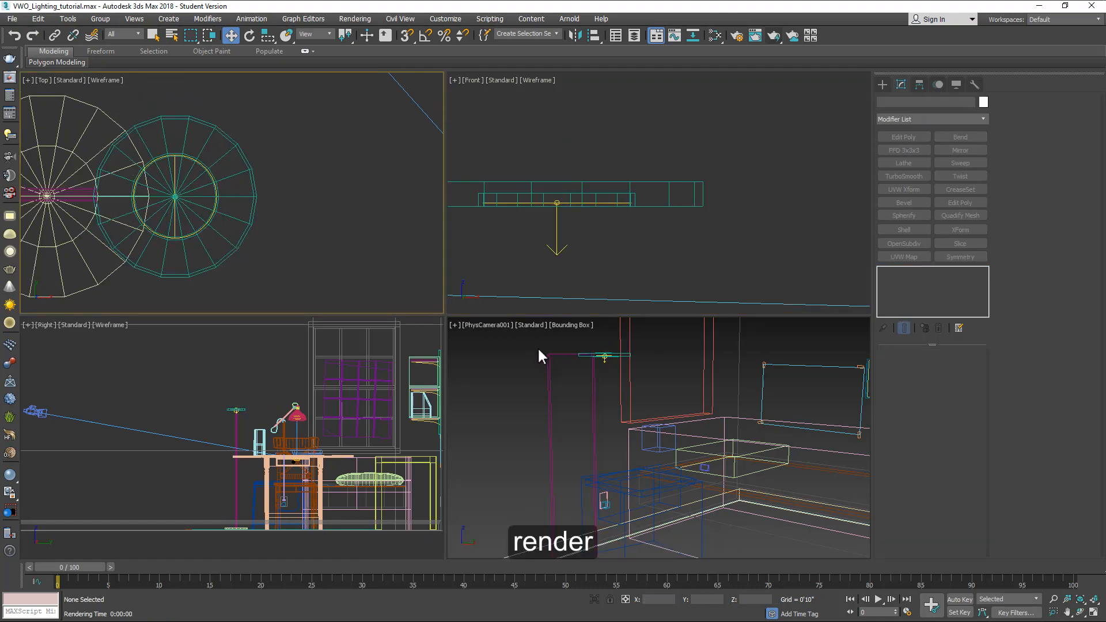
# Step: Render the camera view of the bed area and stop the render
pyautogui.click(539, 347)
pyautogui.hotkey('shift', 'q')
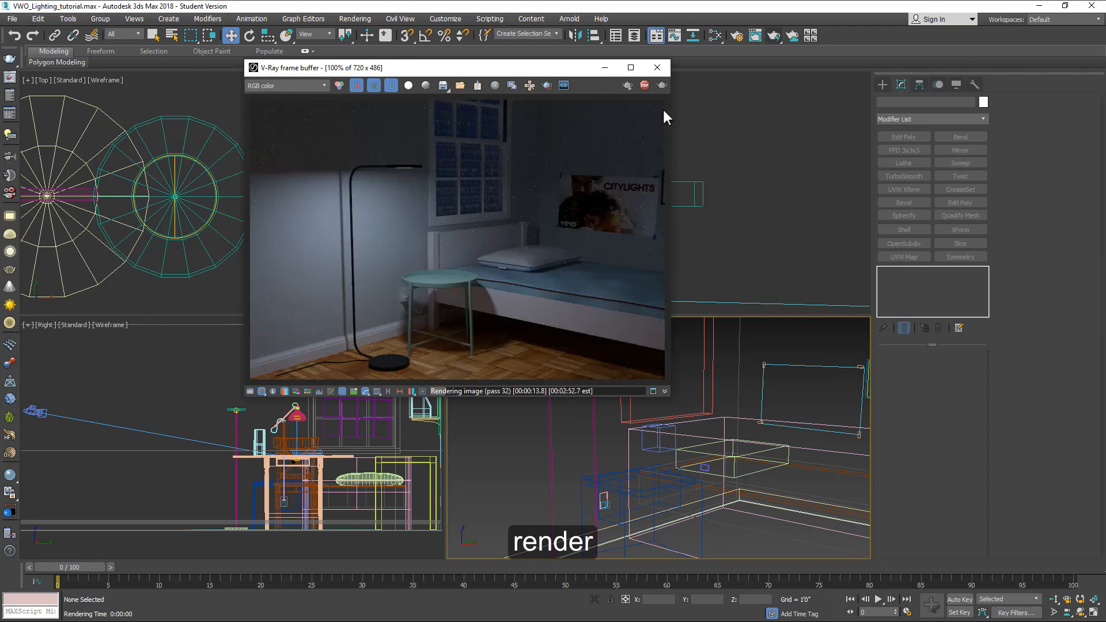
pyautogui.click(644, 87)
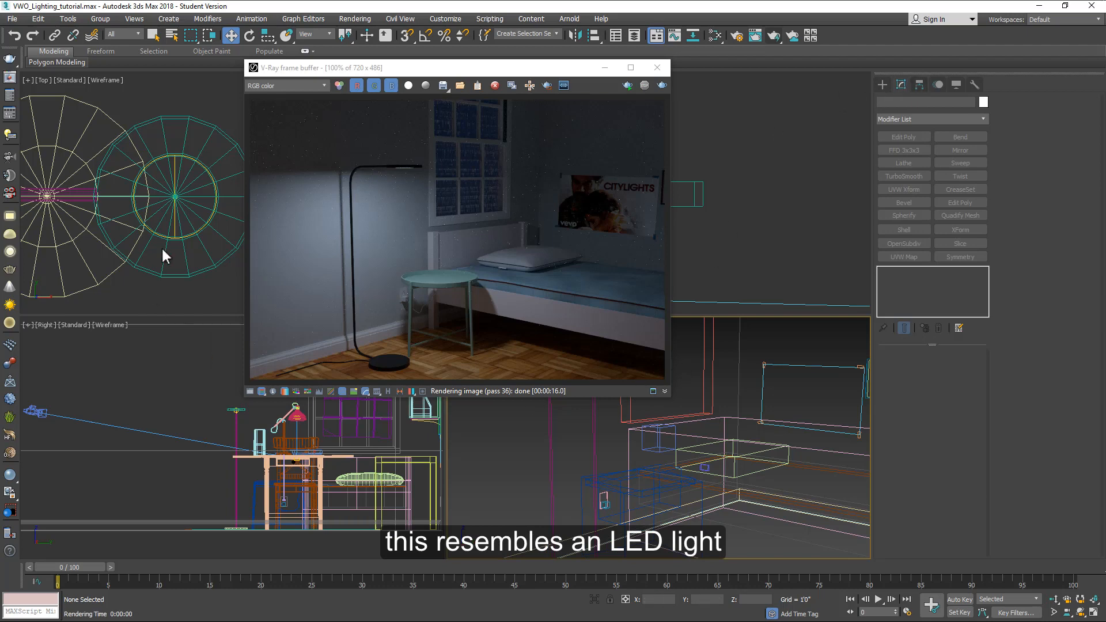
# Step: Set the disc light's mode to Temperature with 2700 and raise its multiplier to 90
pyautogui.click(174, 222)
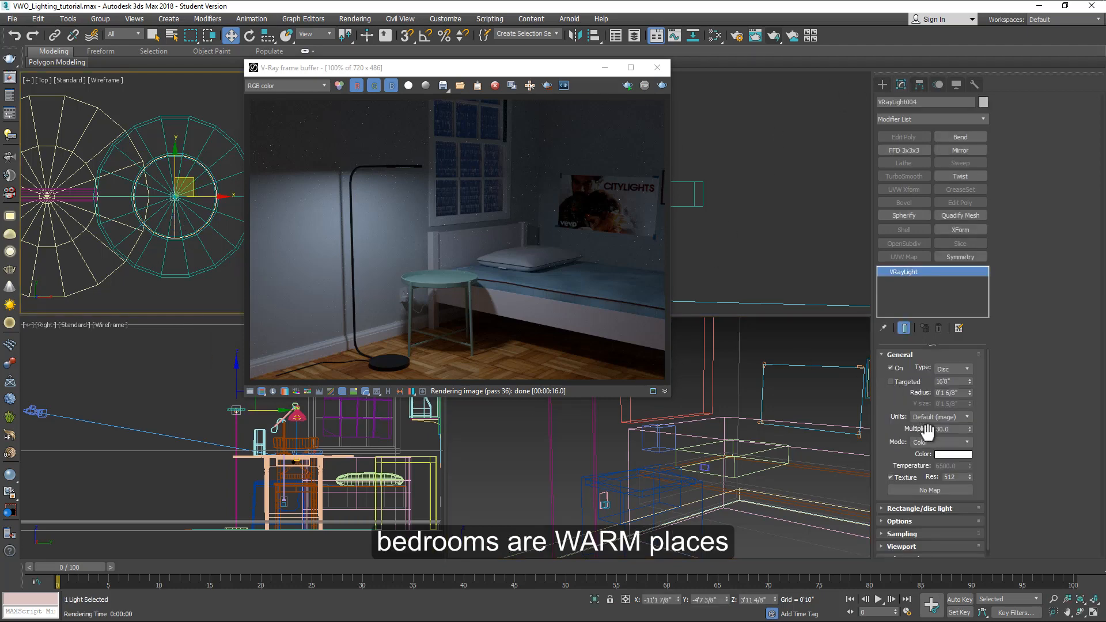
pyautogui.click(941, 442)
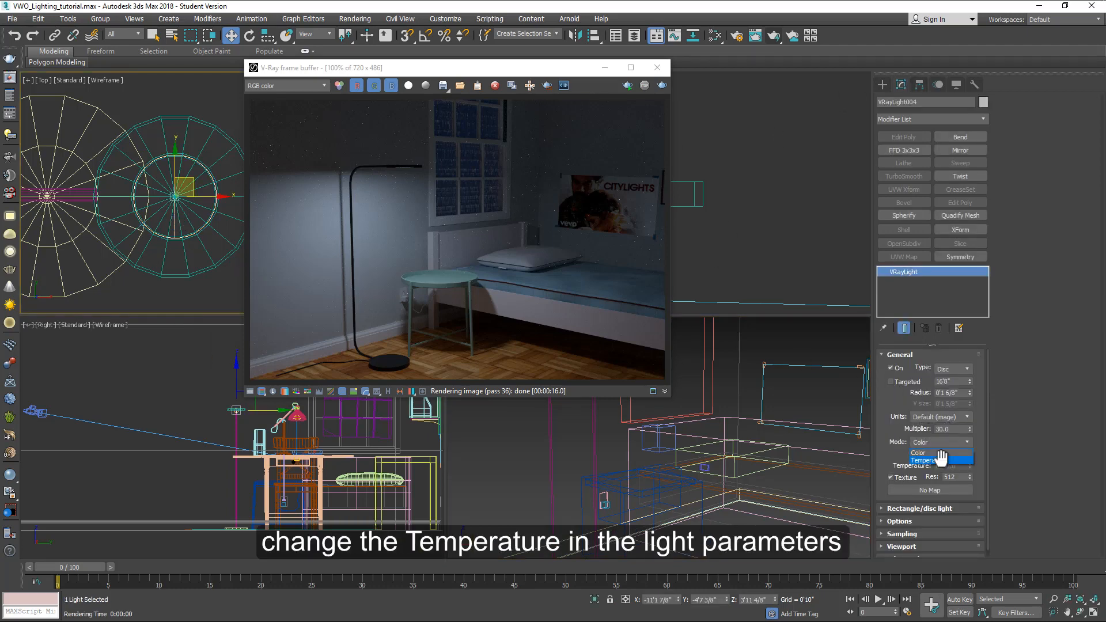
pyautogui.click(933, 459)
pyautogui.click(957, 466)
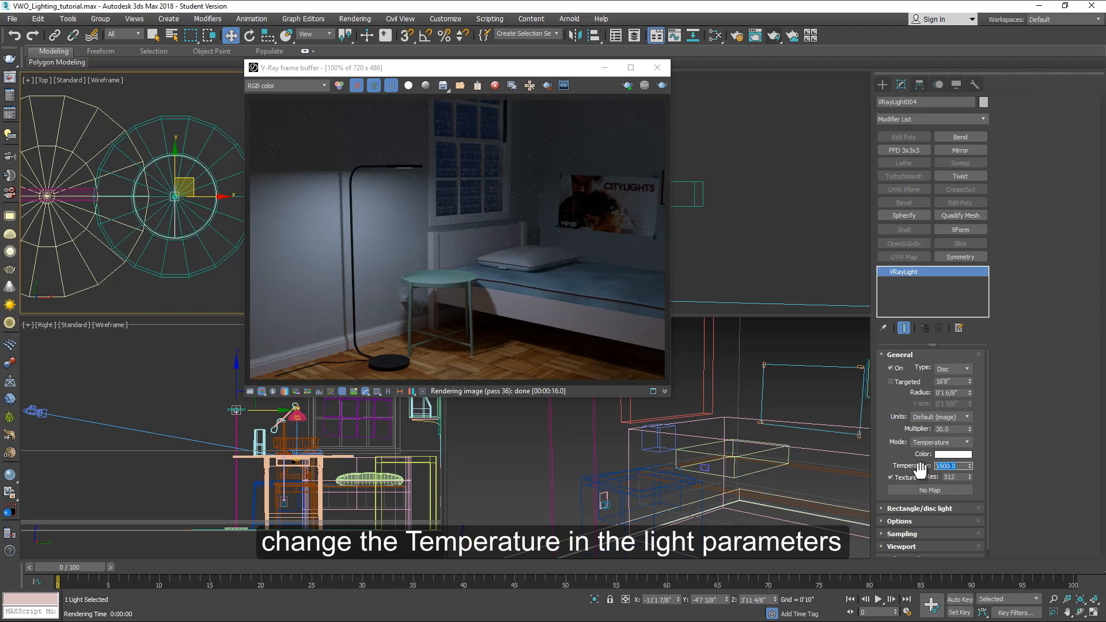
pyautogui.write('2700')
pyautogui.click(942, 429)
pyautogui.write('90')
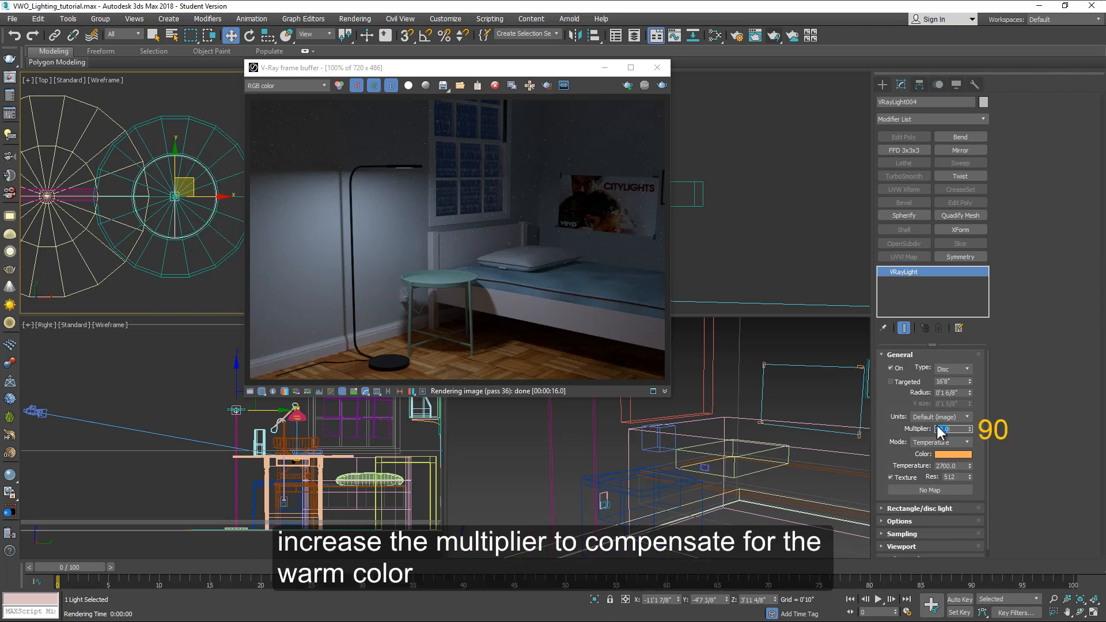
pyautogui.press('Return')
# Step: Test-render the warm light, set the disc light's directional value to 0.35, and render again
pyautogui.click(774, 36)
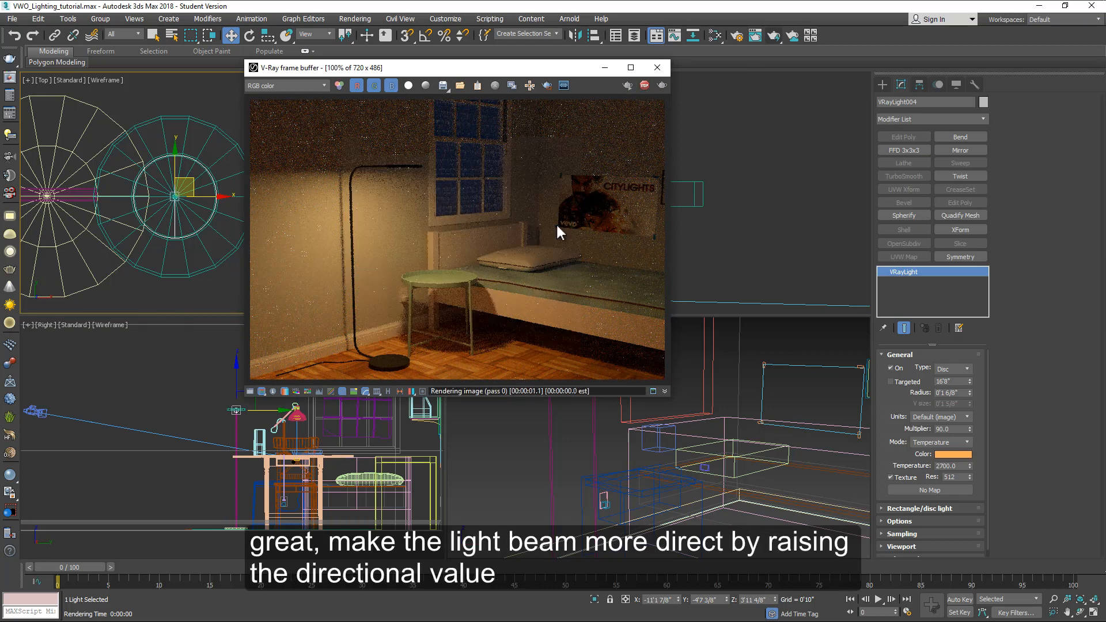
pyautogui.click(645, 86)
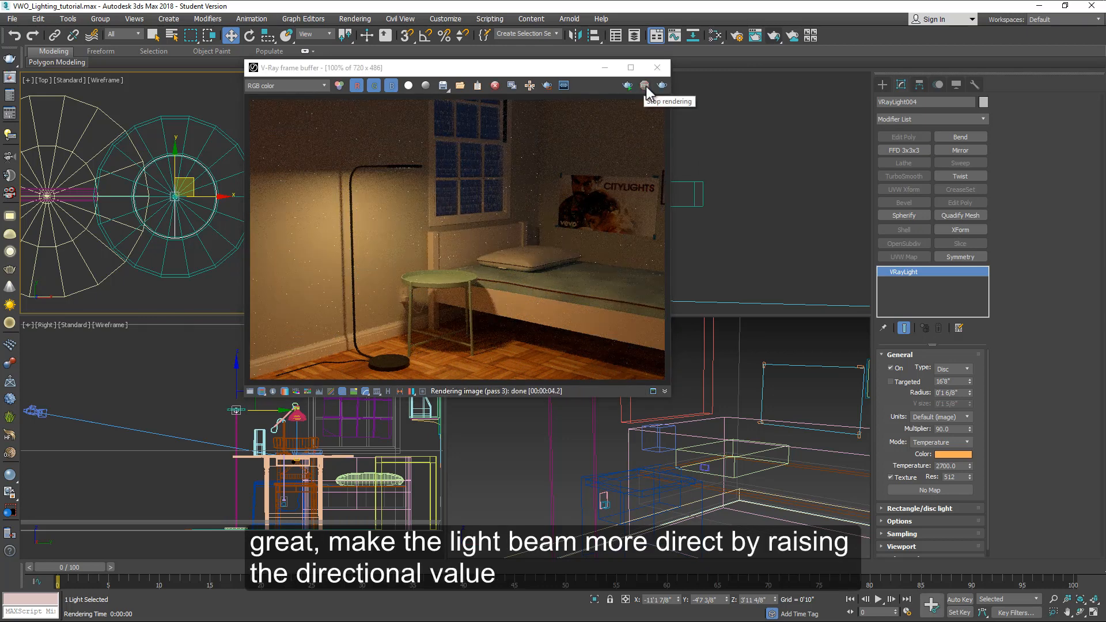
pyautogui.click(908, 509)
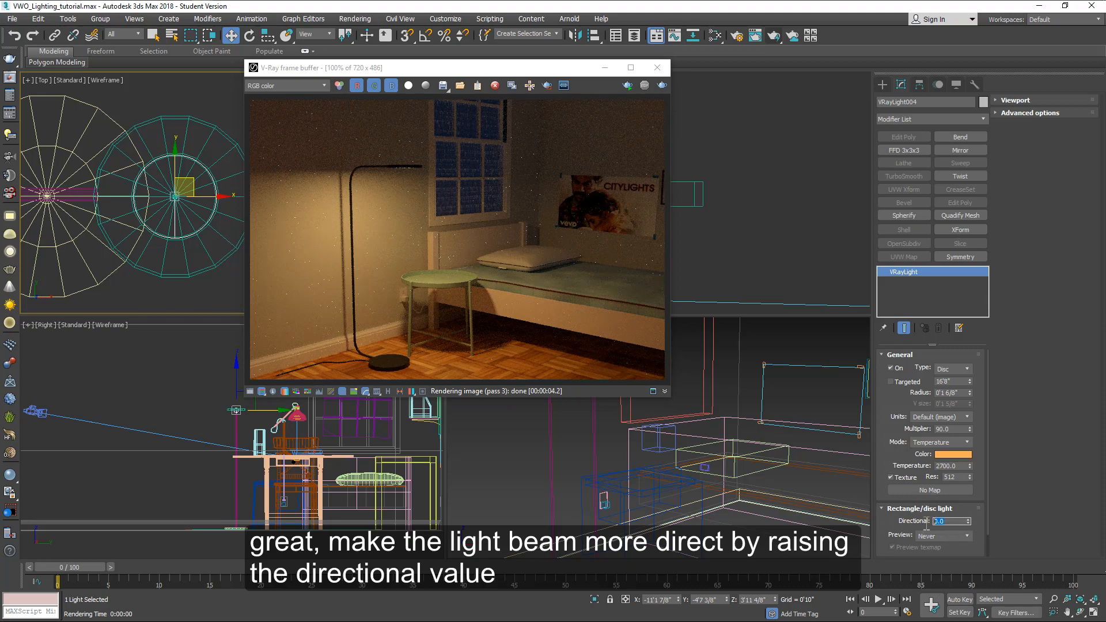
pyautogui.write('0.35')
pyautogui.press('Return')
pyautogui.click(767, 36)
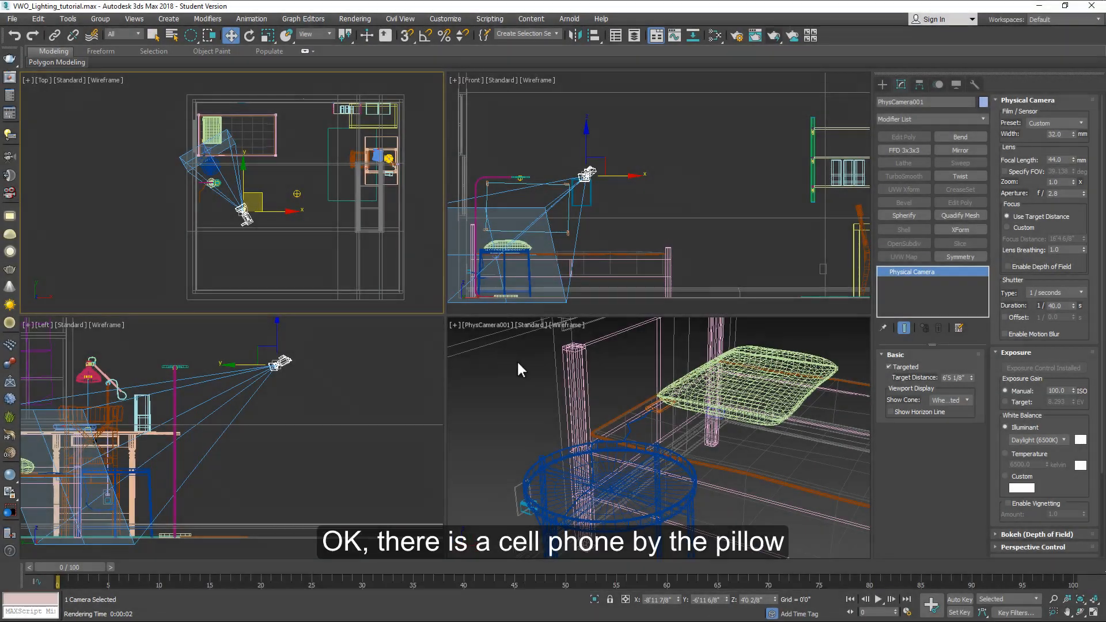
# Step: Select the phone's screen face object beside the pillow, zooming in the top and front views
pyautogui.click(663, 410)
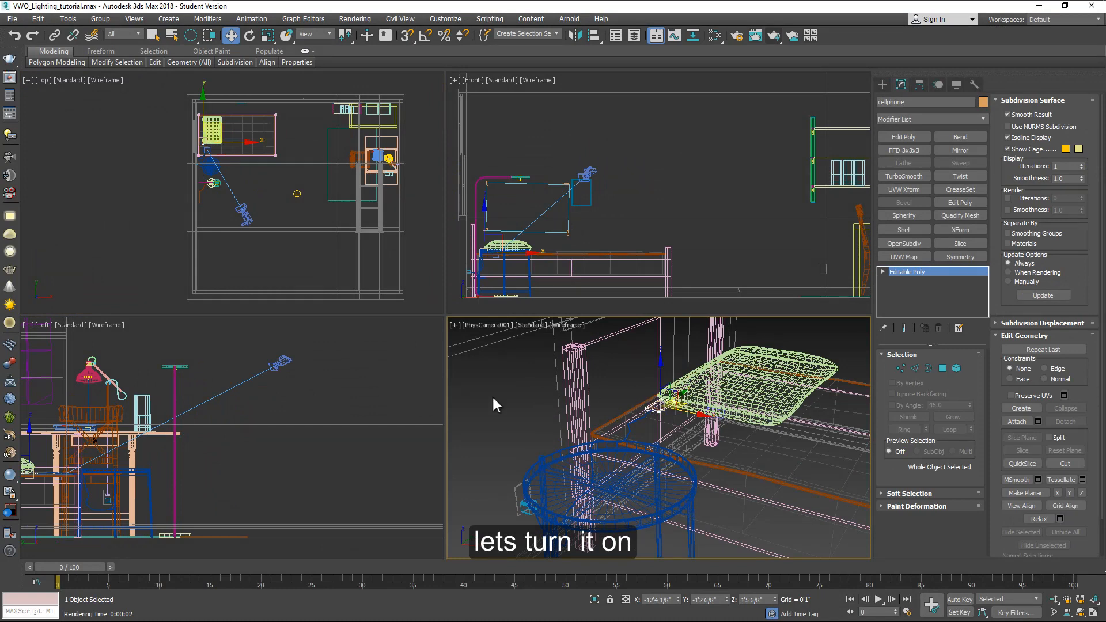
pyautogui.scroll(6, 198, 132)
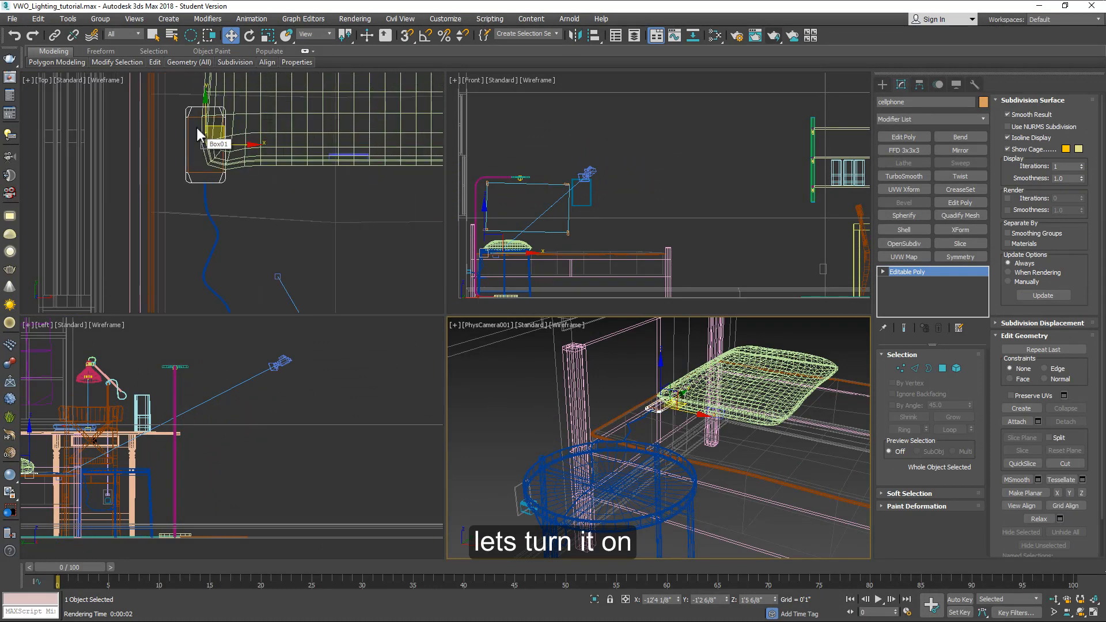
pyautogui.click(190, 141)
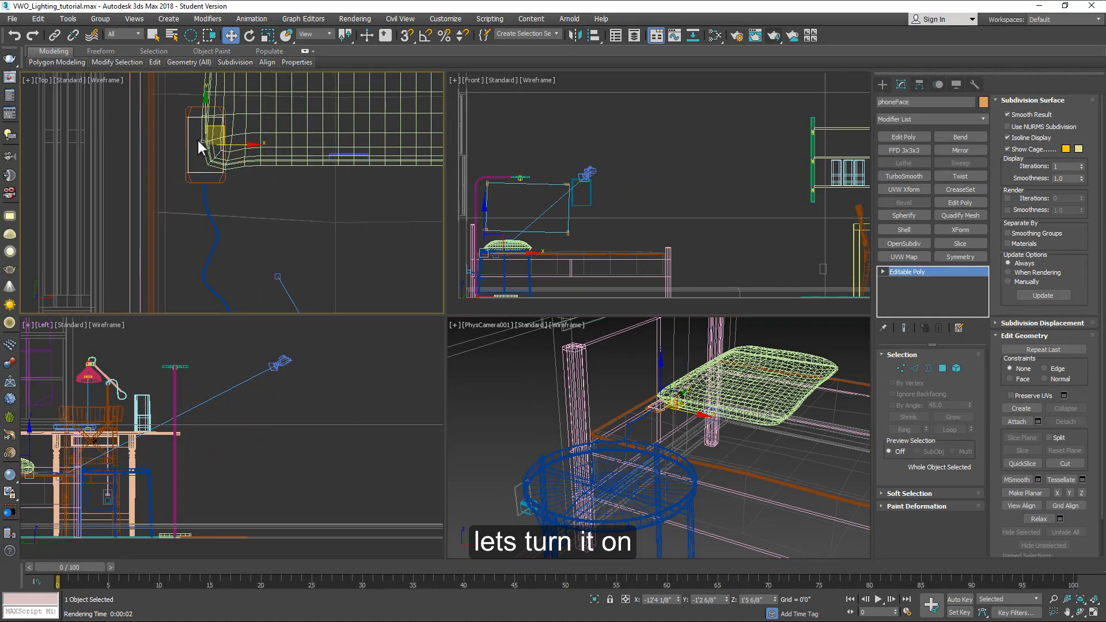
pyautogui.scroll(15, 490, 260)
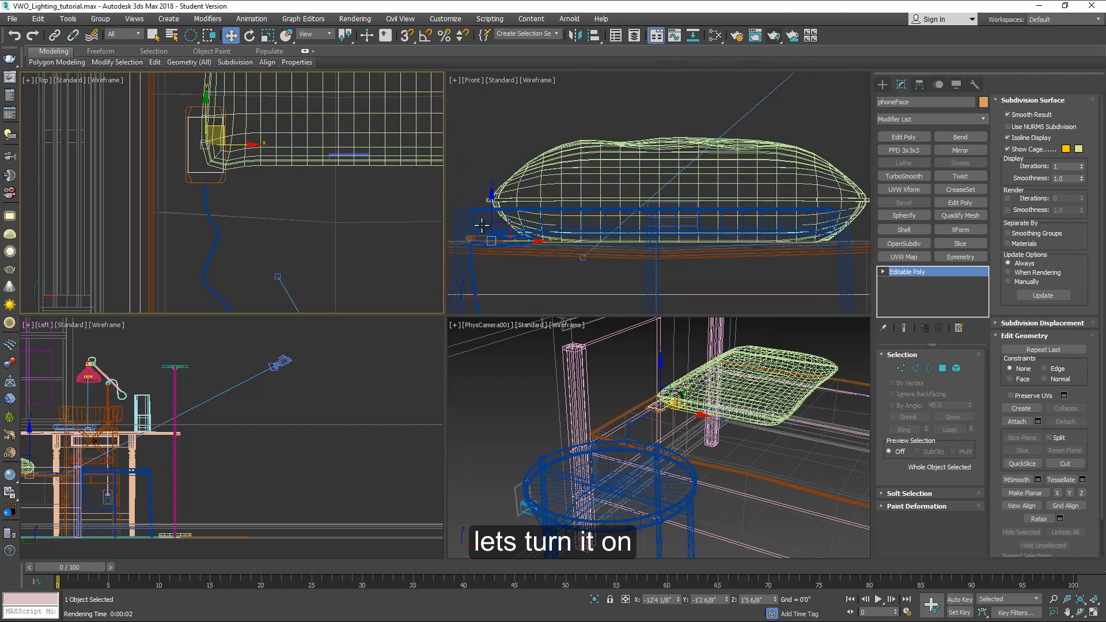
pyautogui.moveTo(502, 258); pyautogui.dragTo(637, 221, button='middle')
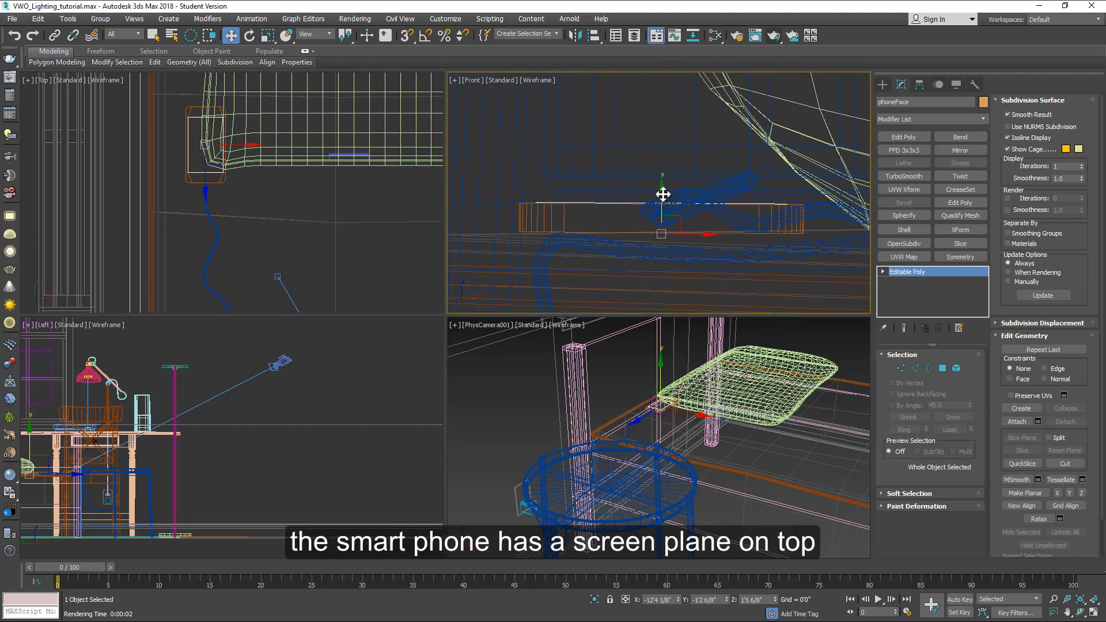
pyautogui.moveTo(662, 192); pyautogui.dragTo(640, 148)
pyautogui.hotkey('ctrl', 'z')
# Step: Open the Slate Material Editor and add a VRayLightMtl node to the view
pyautogui.click(714, 35)
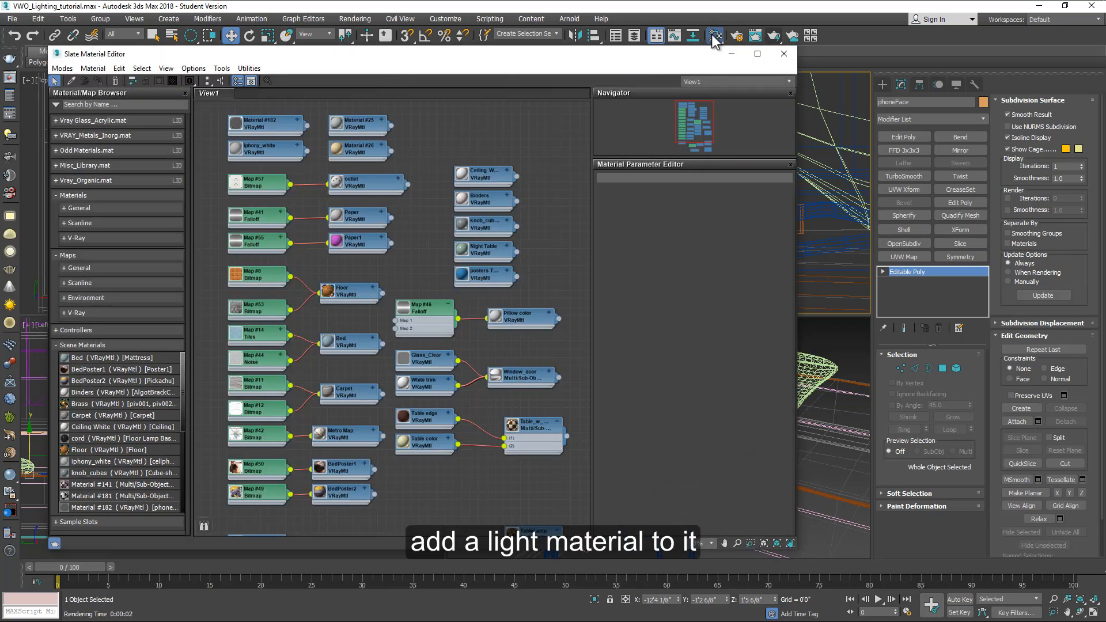
pyautogui.moveTo(449, 136); pyautogui.dragTo(462, 320, button='middle')
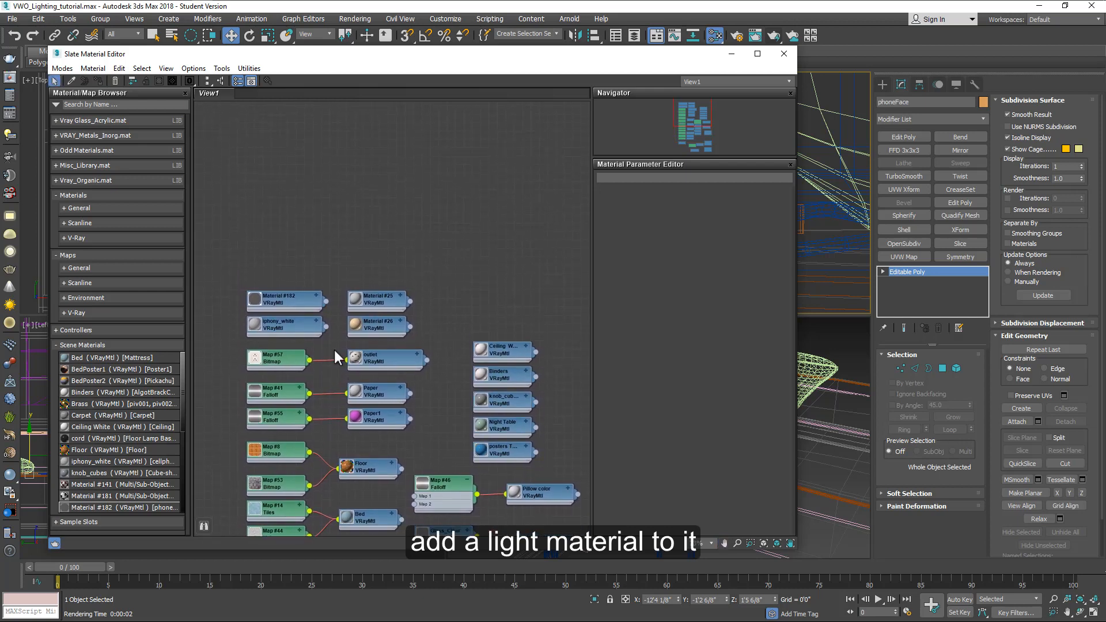
pyautogui.click(61, 344)
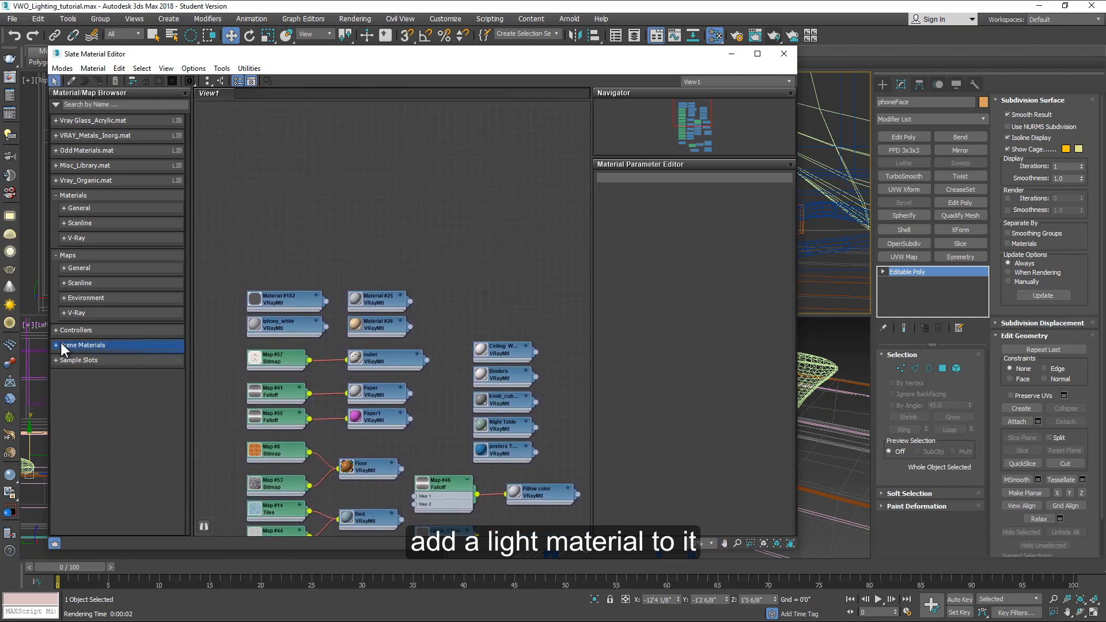
pyautogui.click(74, 240)
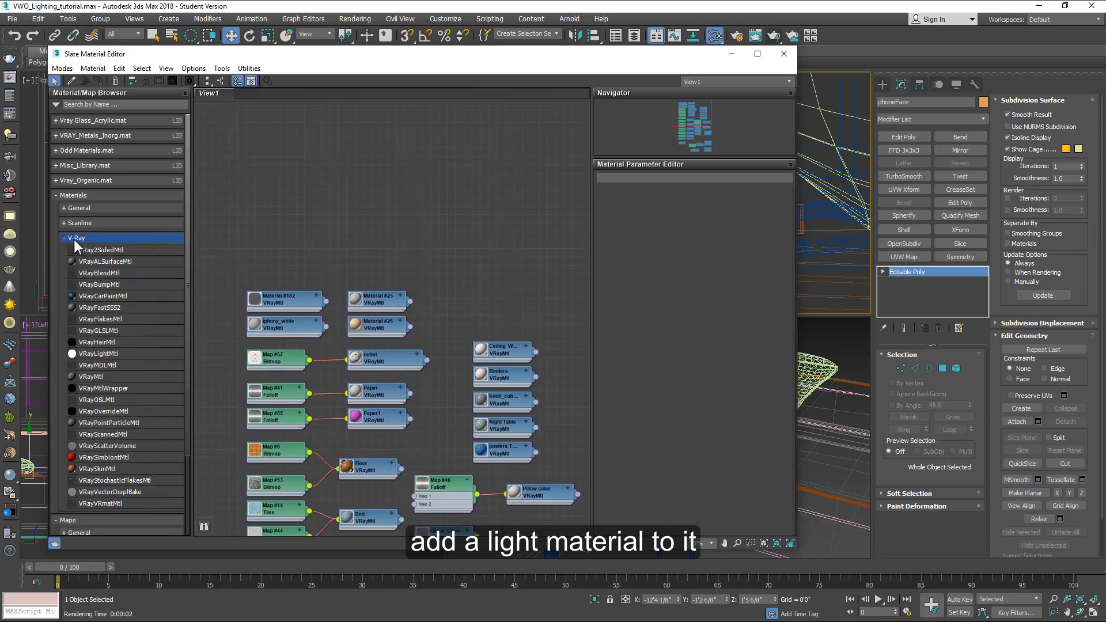
pyautogui.click(89, 354)
pyautogui.moveTo(329, 186); pyautogui.dragTo(283, 245)
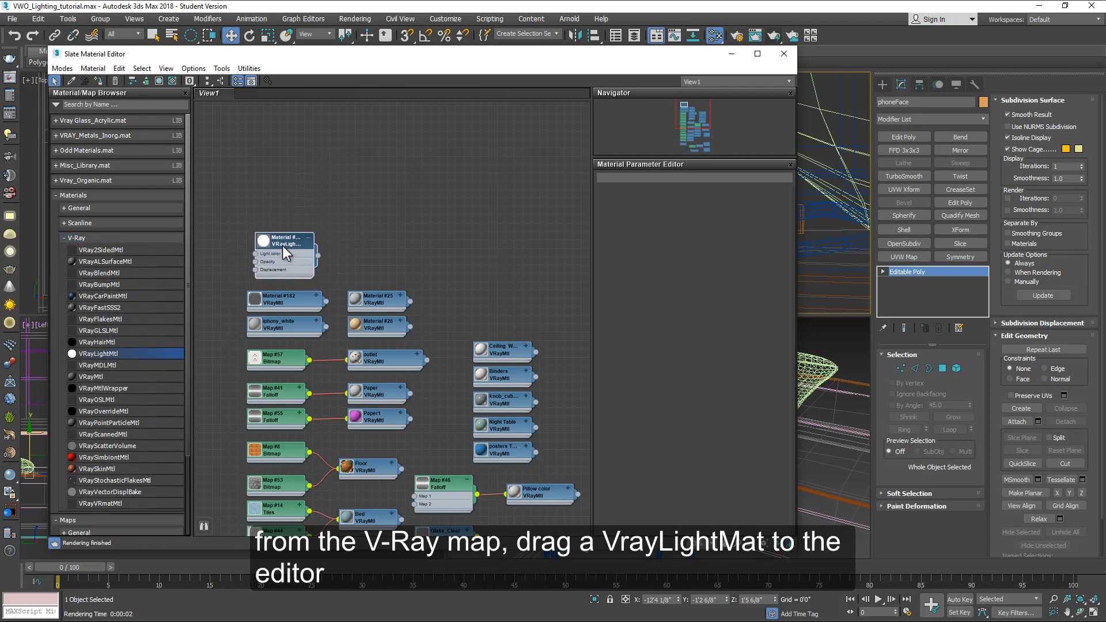
# Step: Open the light material's parameters and set its color to a pale bluish white (201, 201, 209)
pyautogui.scroll(2, 281, 243)
pyautogui.scroll(1, 282, 244)
pyautogui.doubleClick(277, 234)
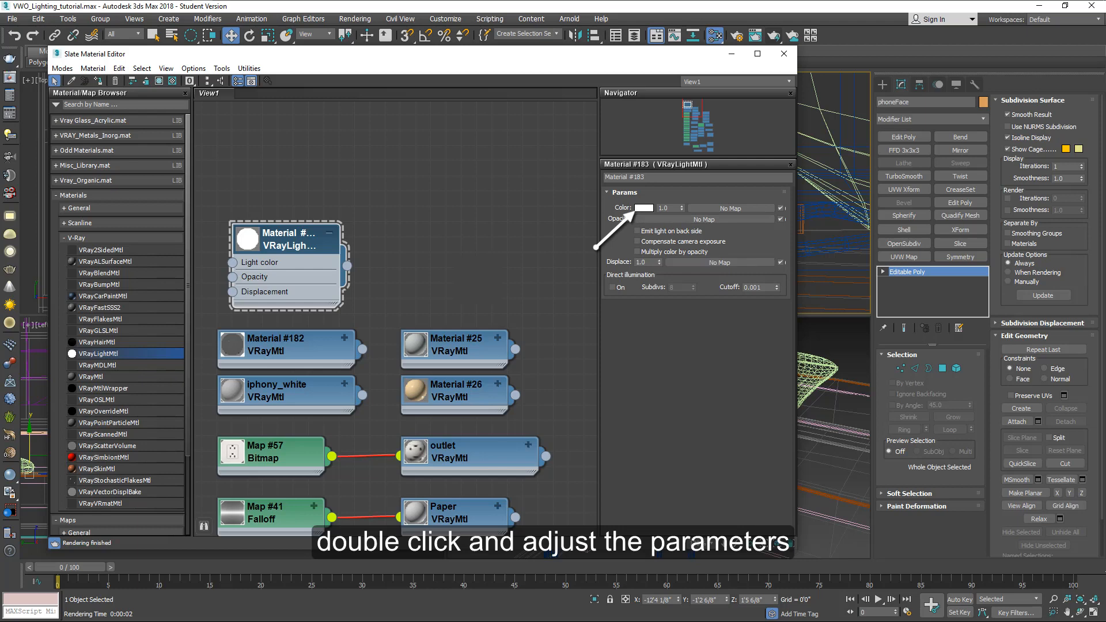
pyautogui.click(643, 209)
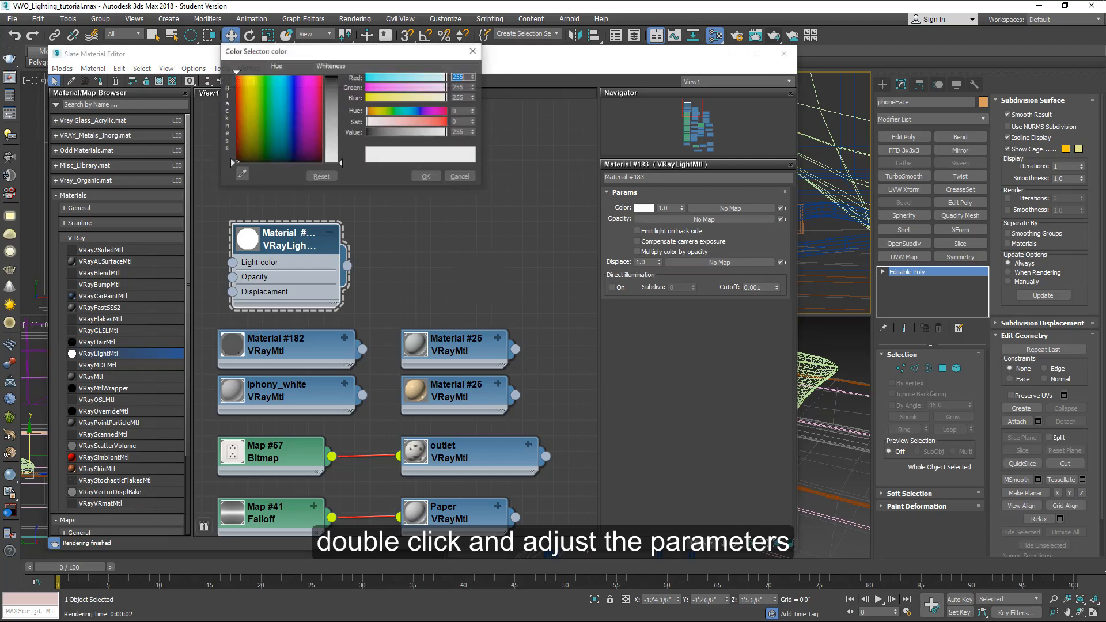
pyautogui.click(307, 151)
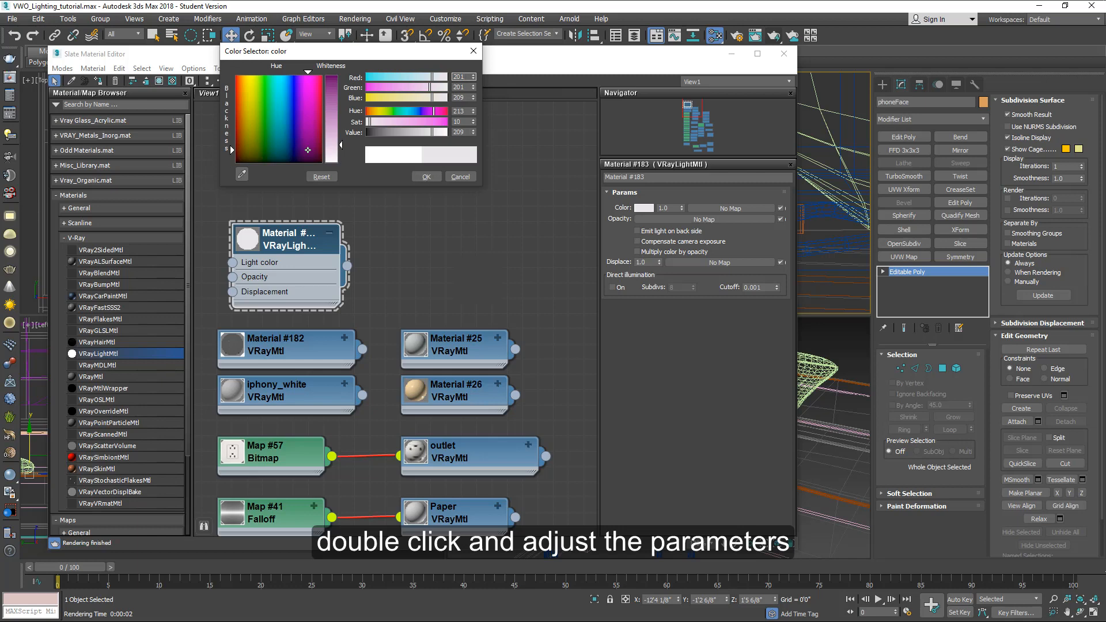
pyautogui.click(427, 177)
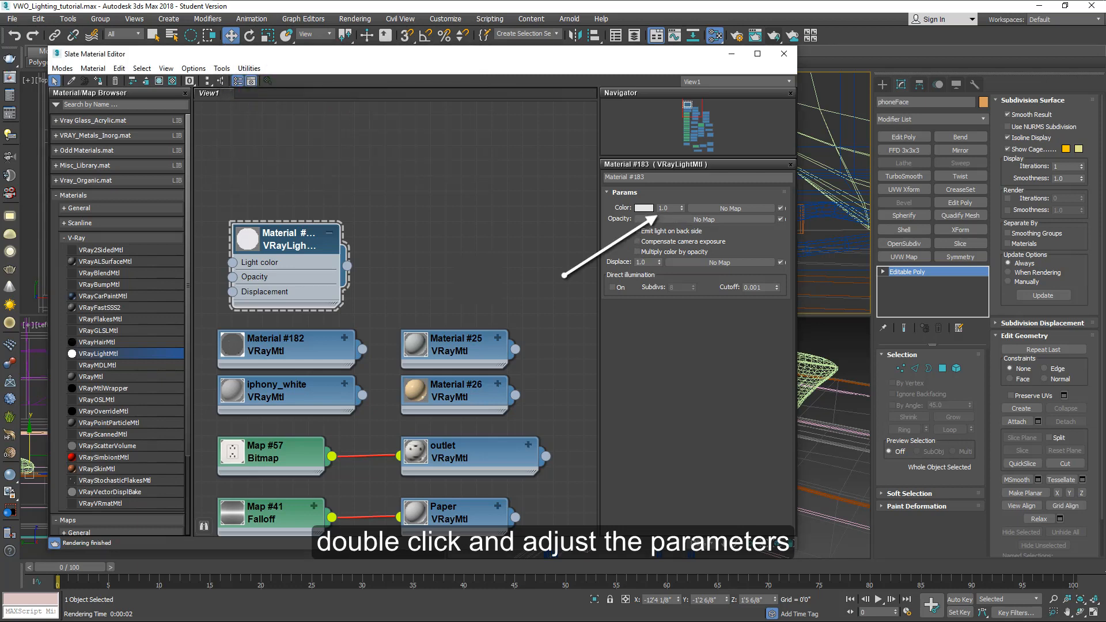
# Step: Set the light material's color multiplier to 0.3 and assign it to the phone screen
pyautogui.click(668, 208)
pyautogui.write('0.3')
pyautogui.press('Return')
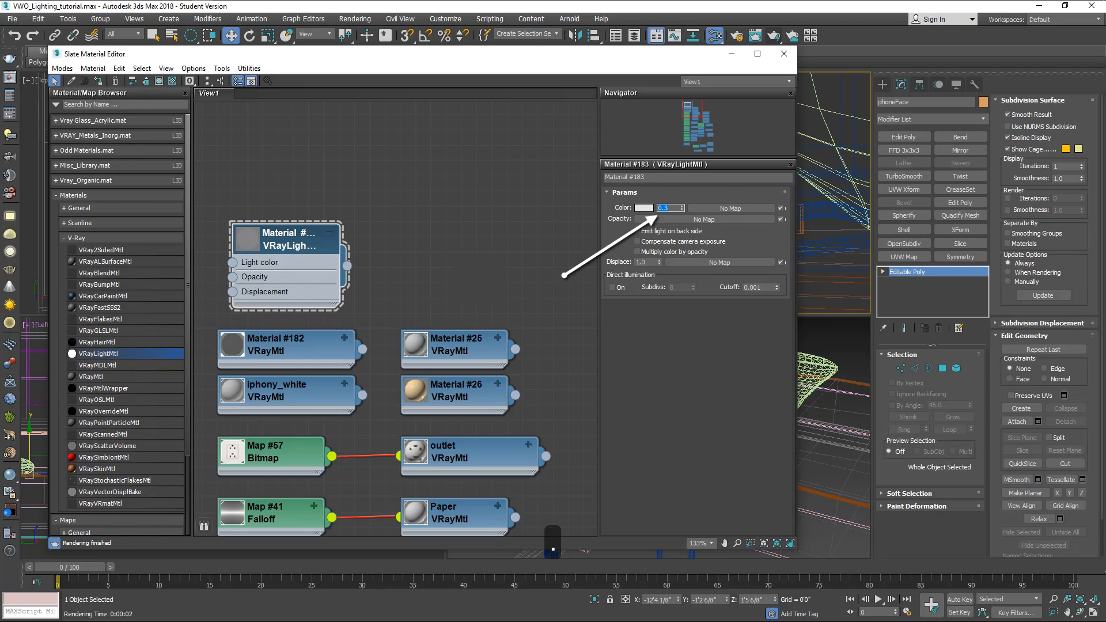
pyautogui.moveTo(352, 58); pyautogui.dragTo(574, 195)
pyautogui.click(320, 218)
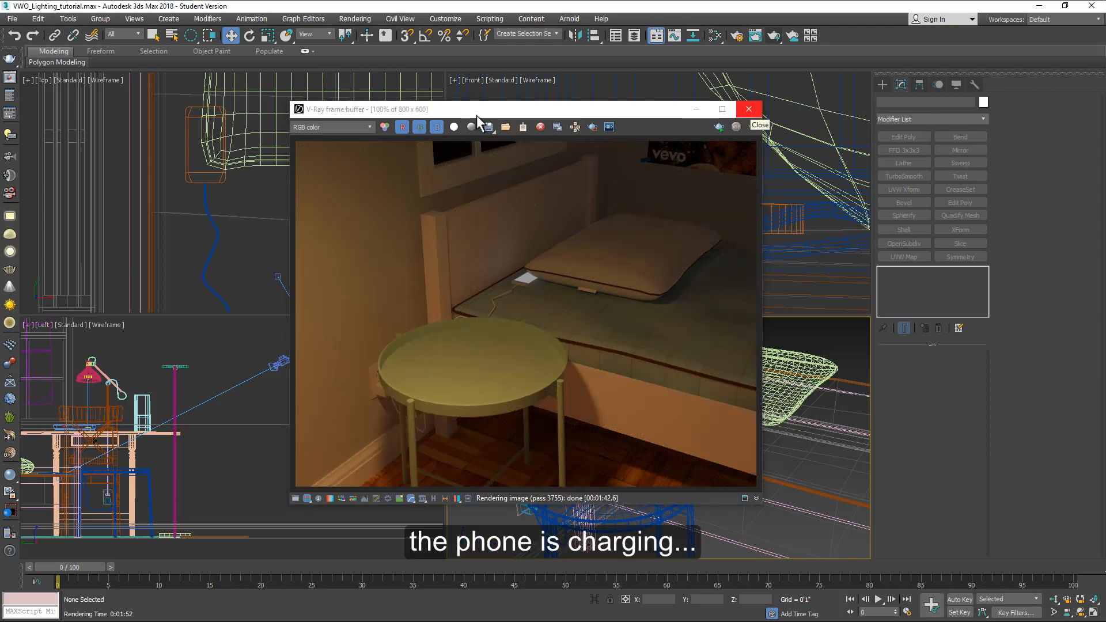
# Step: Close the render window, open the Environment and Effects dialog, and browse web images of city lights
pyautogui.click(749, 109)
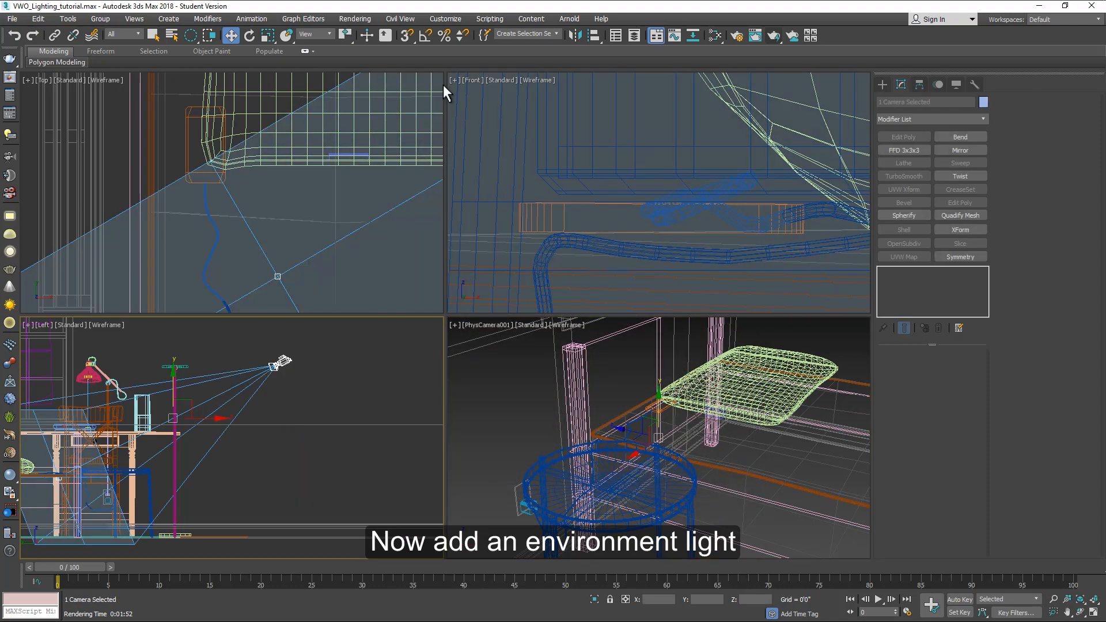
pyautogui.press('8')
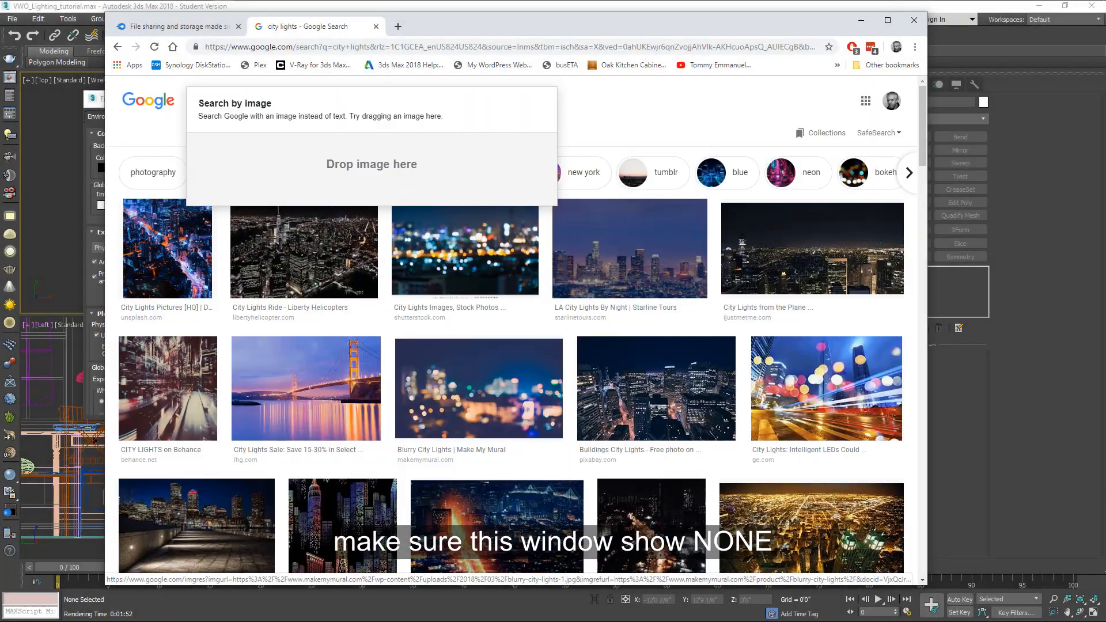
pyautogui.scroll(-4, 511, 328)
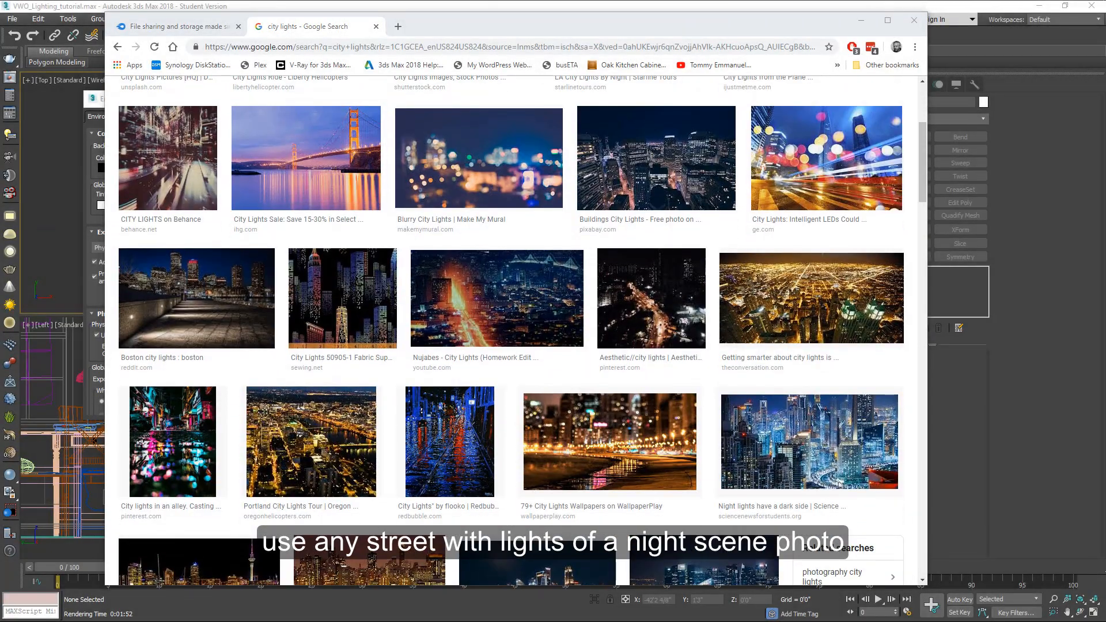
pyautogui.click(914, 20)
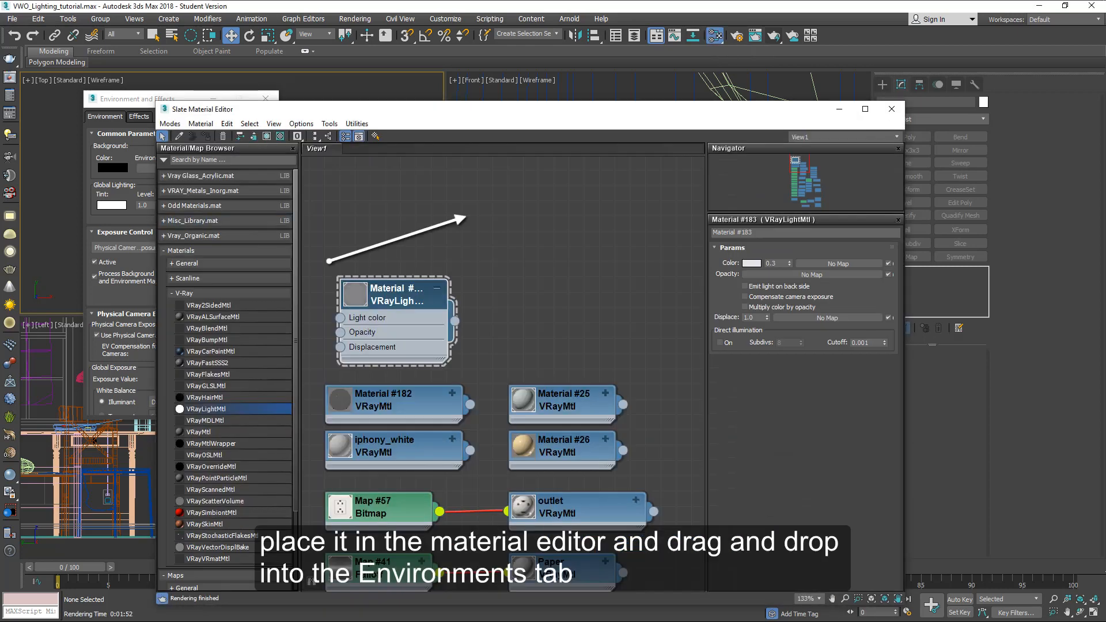
# Step: Drag a night city-lights photo into the material editor and instance it as the environment map
pyautogui.moveTo(1, 231); pyautogui.dragTo(487, 211)
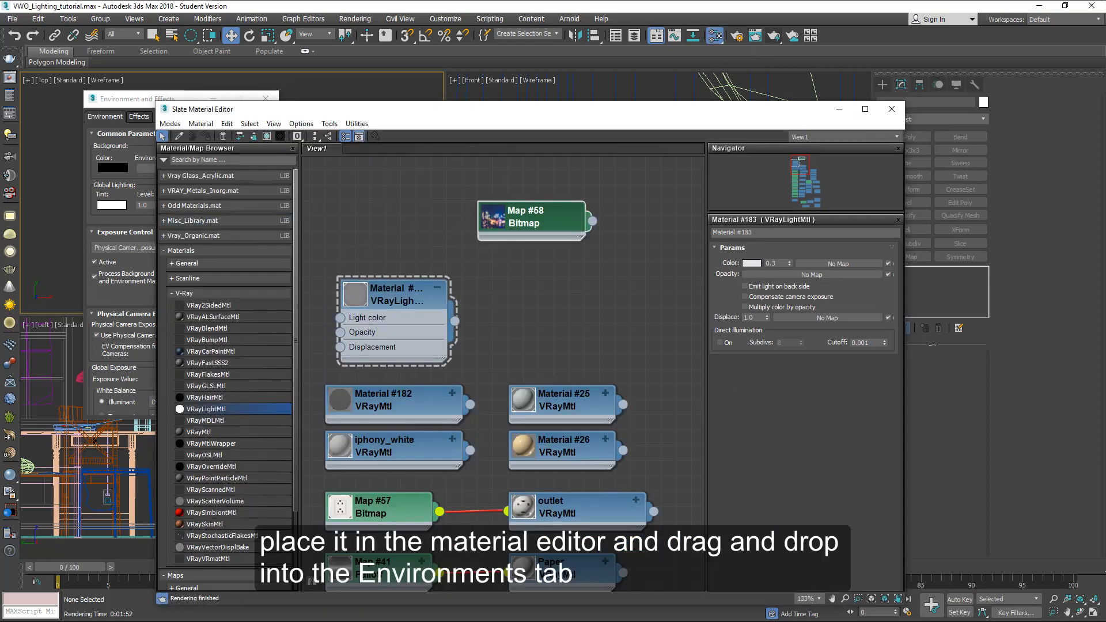
pyautogui.moveTo(403, 109); pyautogui.dragTo(438, 241)
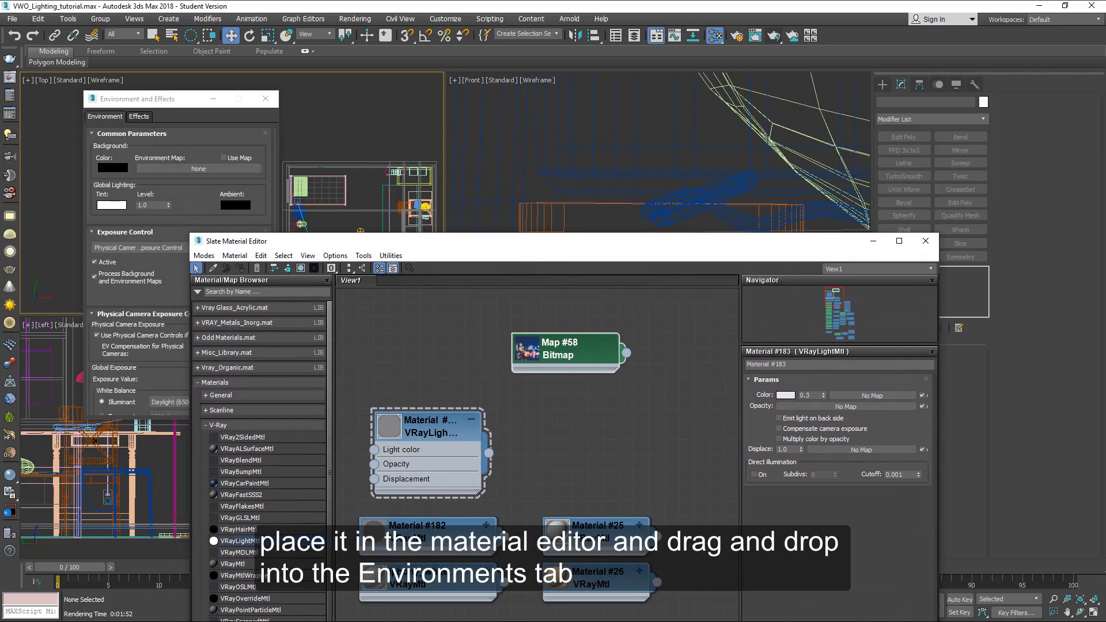
pyautogui.moveTo(627, 353); pyautogui.dragTo(207, 171)
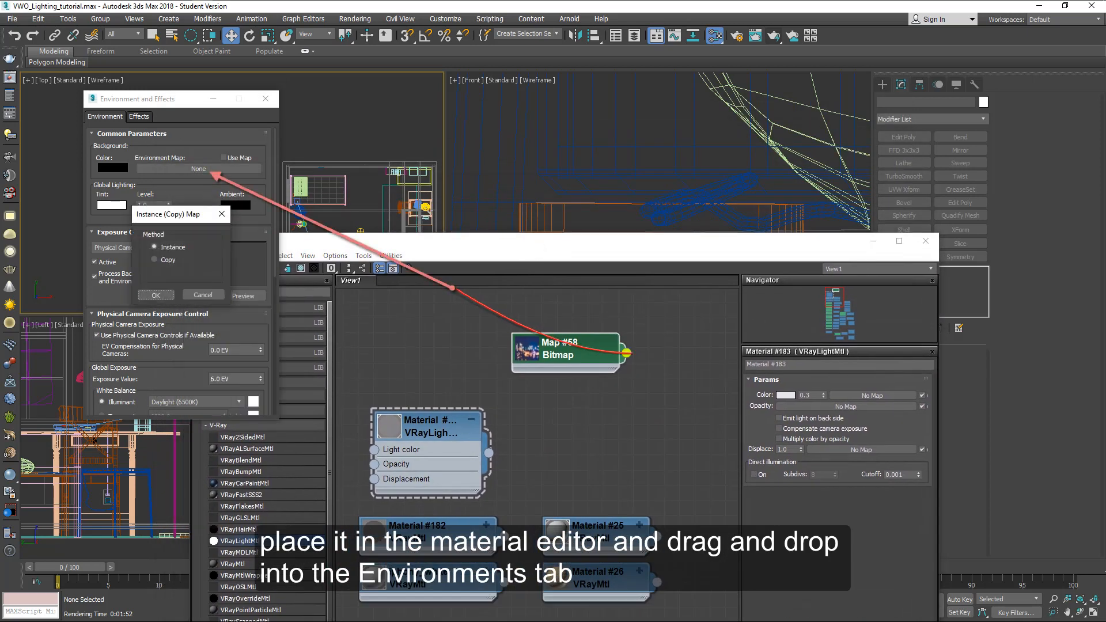
pyautogui.click(156, 295)
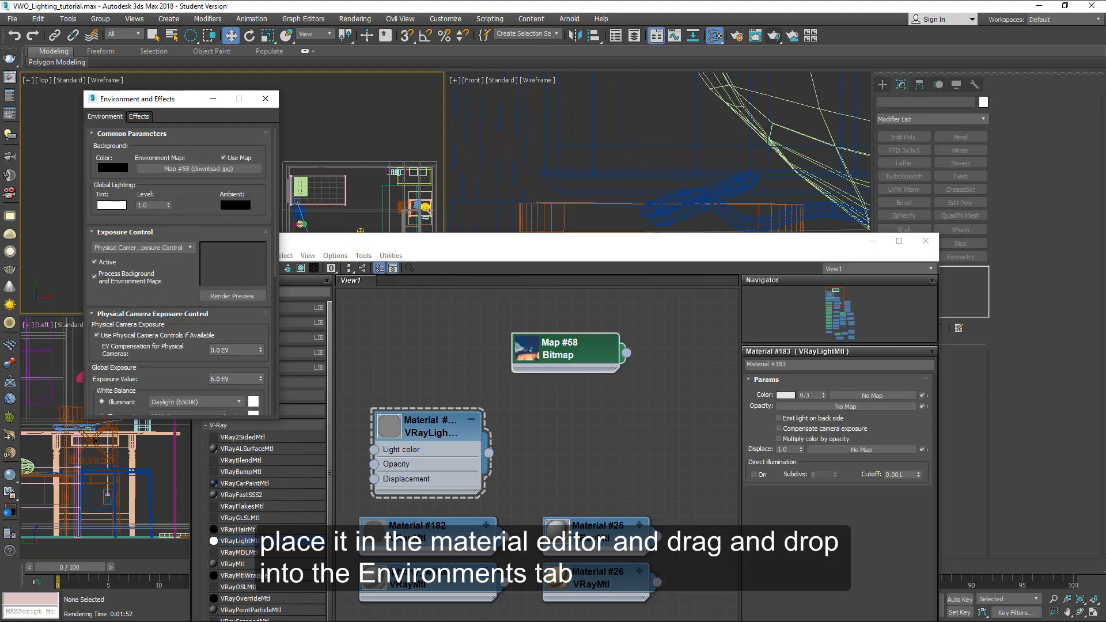
pyautogui.click(926, 241)
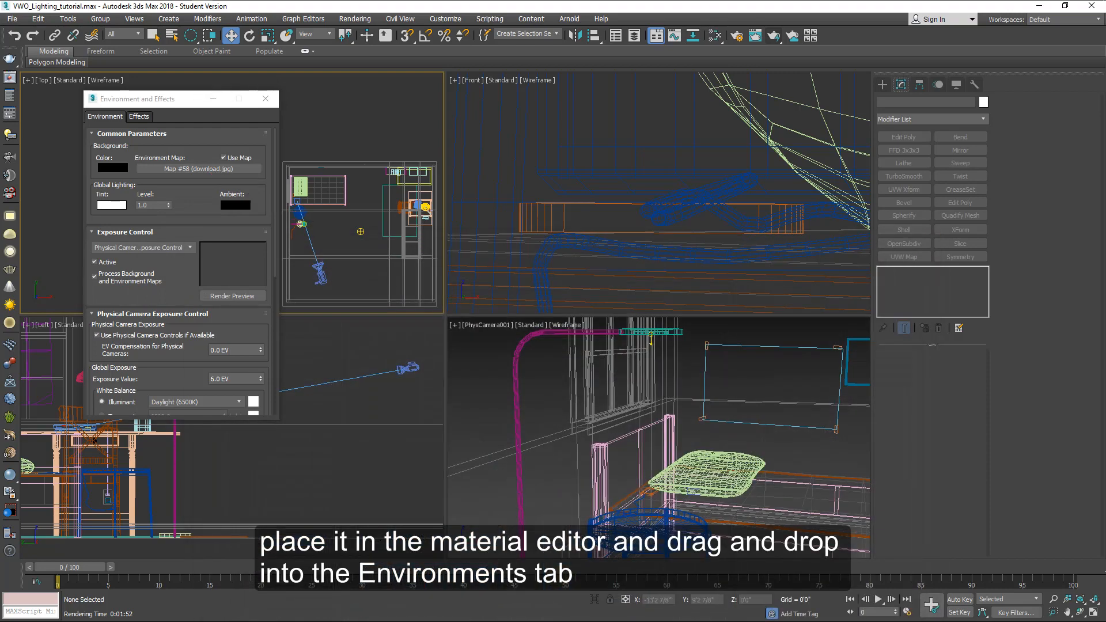
pyautogui.moveTo(193, 98); pyautogui.dragTo(0, 163)
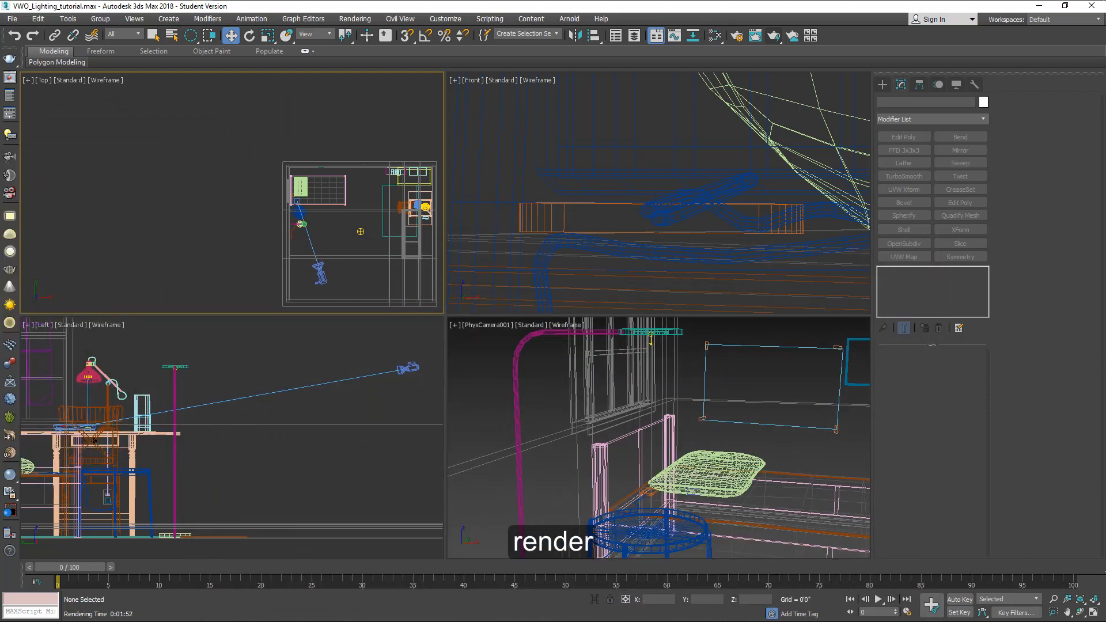
# Step: Render the camera view with the new environment map and close the render window
pyautogui.hotkey('shift', 'q')
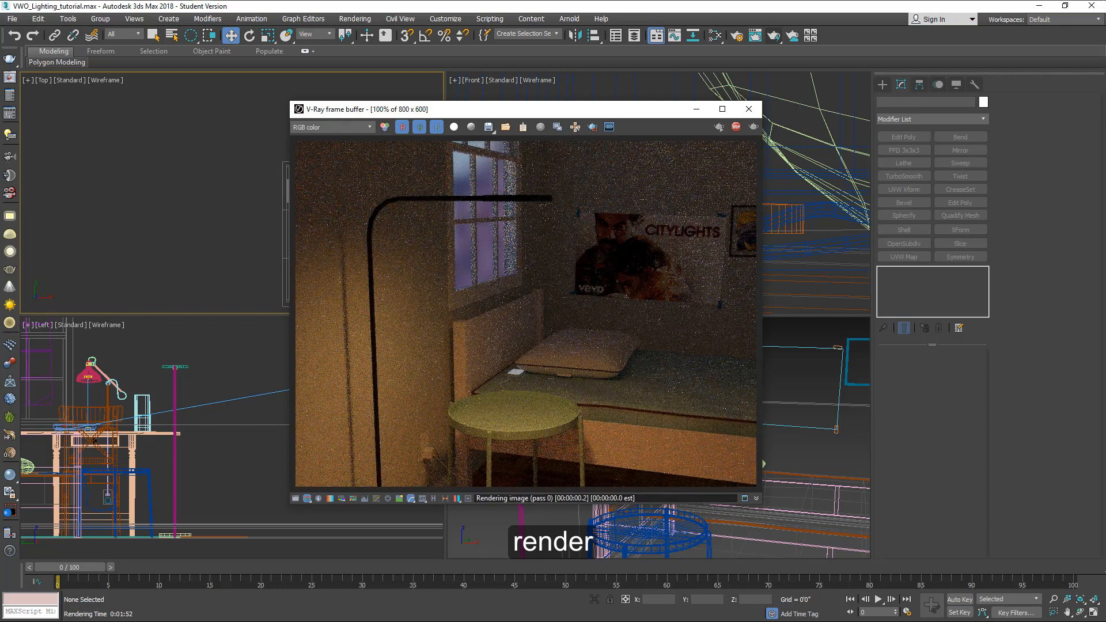
pyautogui.click(736, 126)
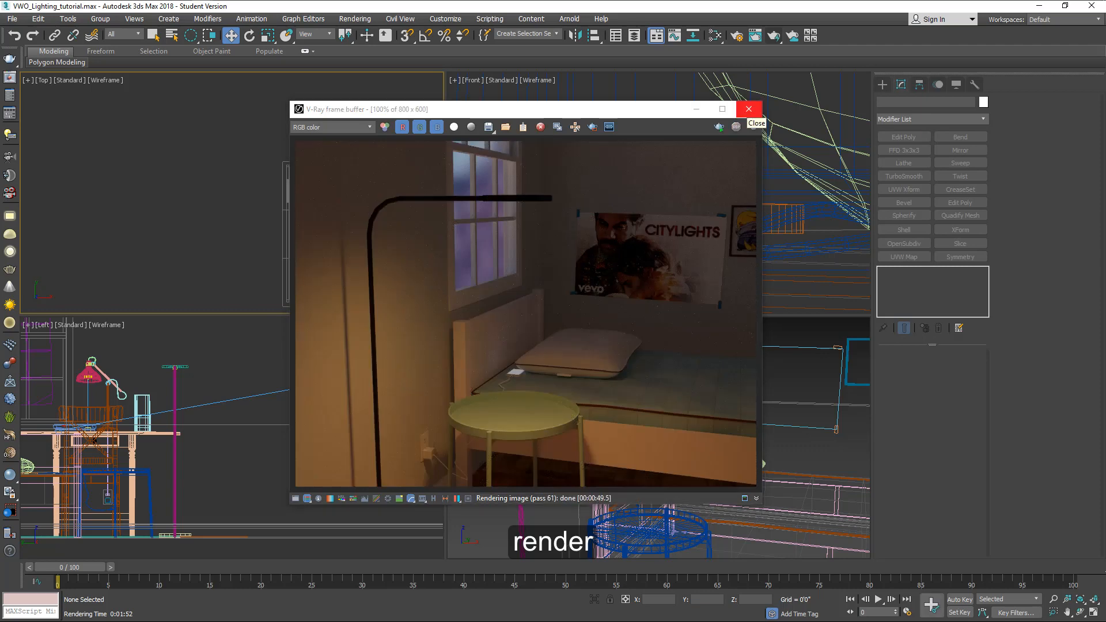
pyautogui.click(750, 109)
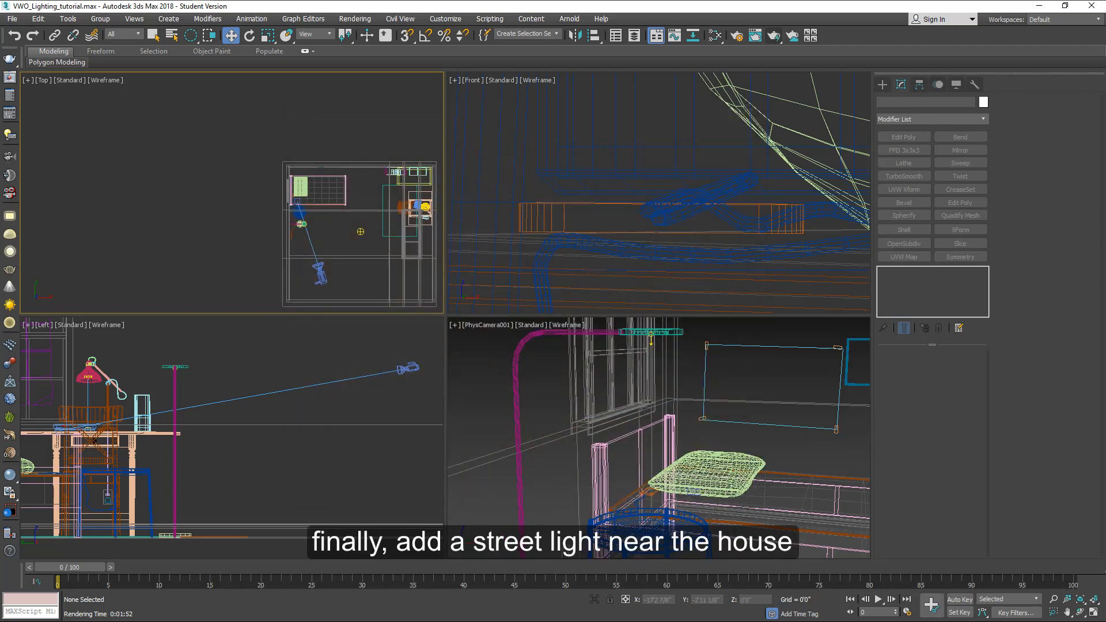
# Step: Create a Sphere-type VRayLight outside the house in the top view as a street light
pyautogui.click(882, 85)
pyautogui.click(908, 155)
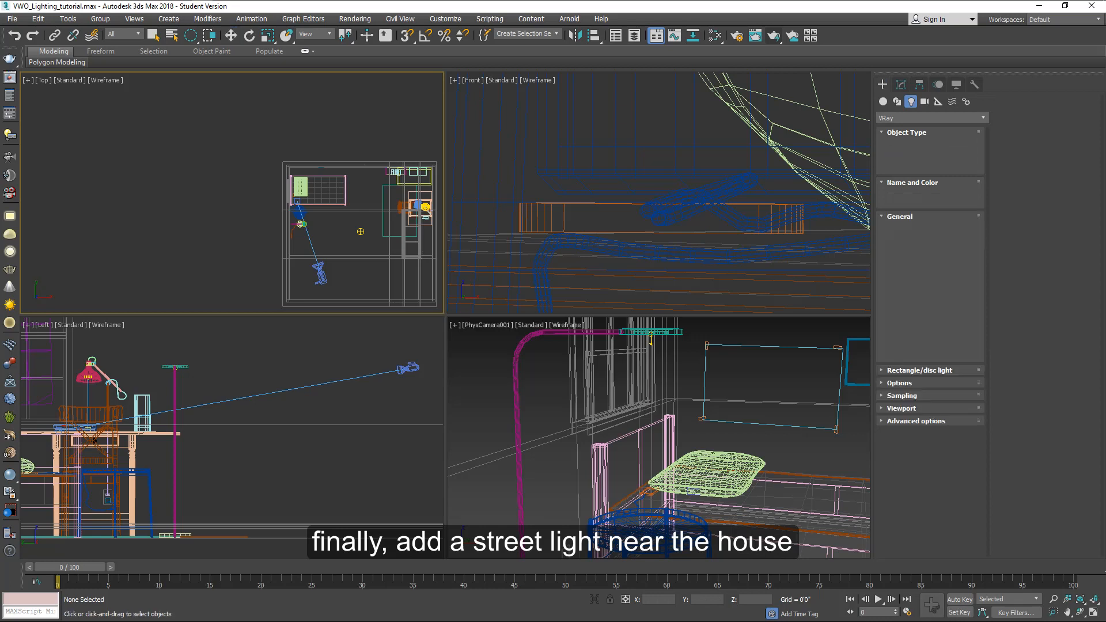
pyautogui.click(954, 230)
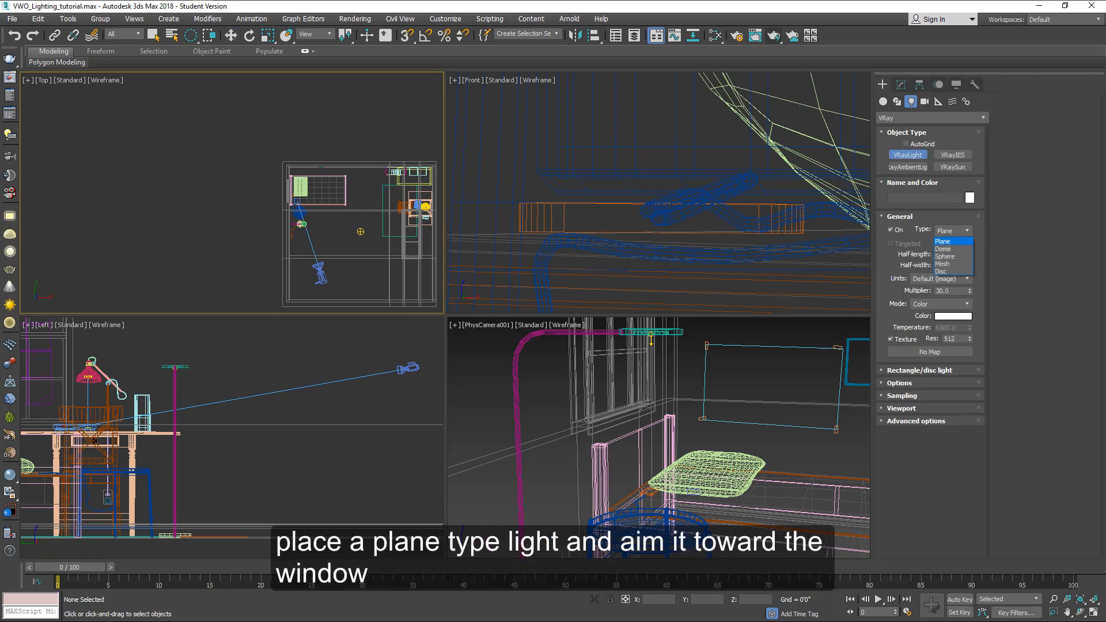
pyautogui.click(945, 256)
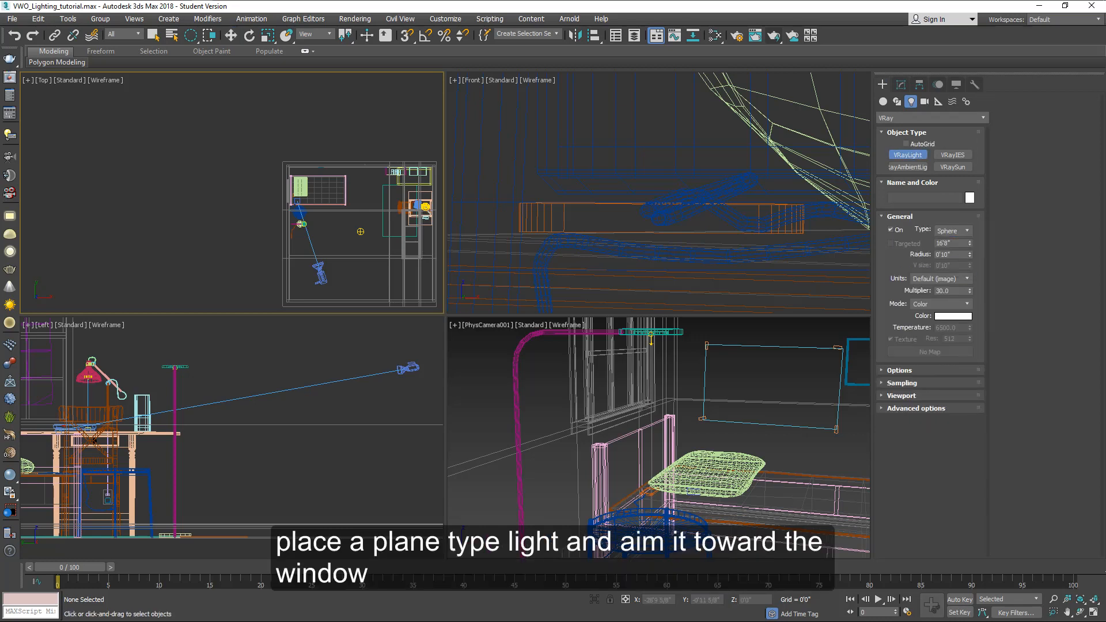
pyautogui.click(107, 188)
pyautogui.press('w')
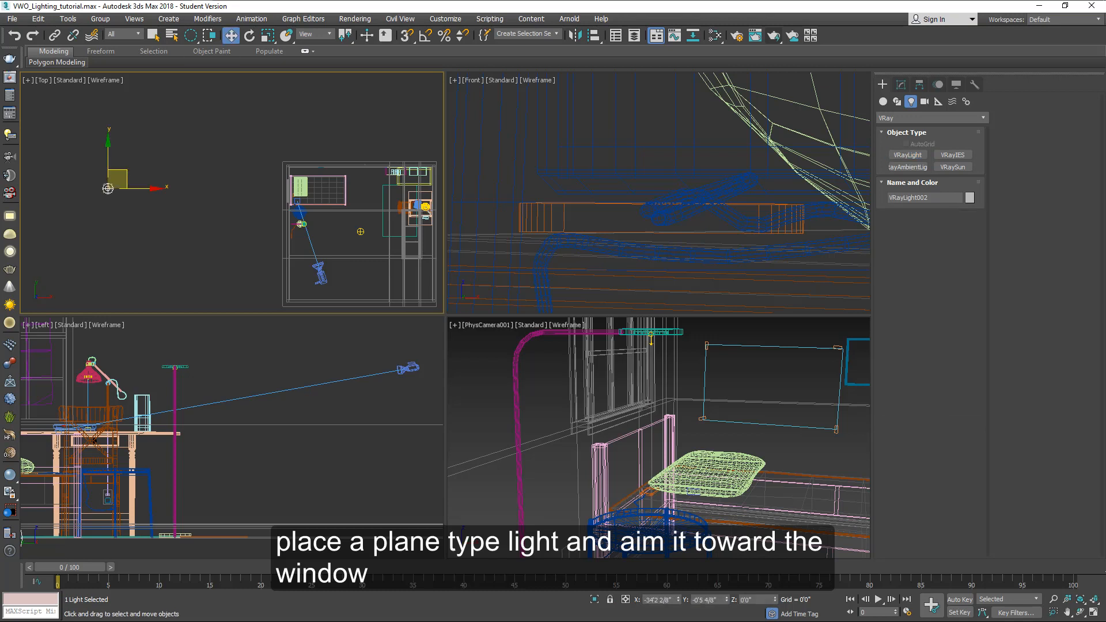
# Step: Reposition the sphere street light outside the window using the top and left views
pyautogui.scroll(-5, 305, 363)
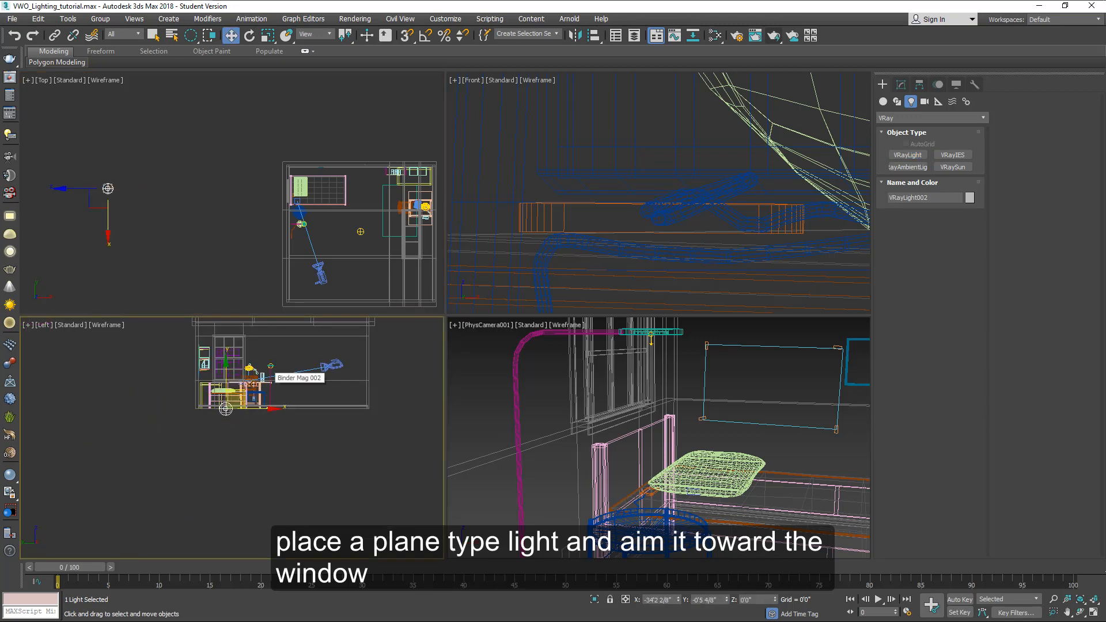
pyautogui.moveTo(226, 359); pyautogui.dragTo(226, 349)
pyautogui.rightClick(152, 196)
pyautogui.moveTo(108, 188); pyautogui.dragTo(178, 212)
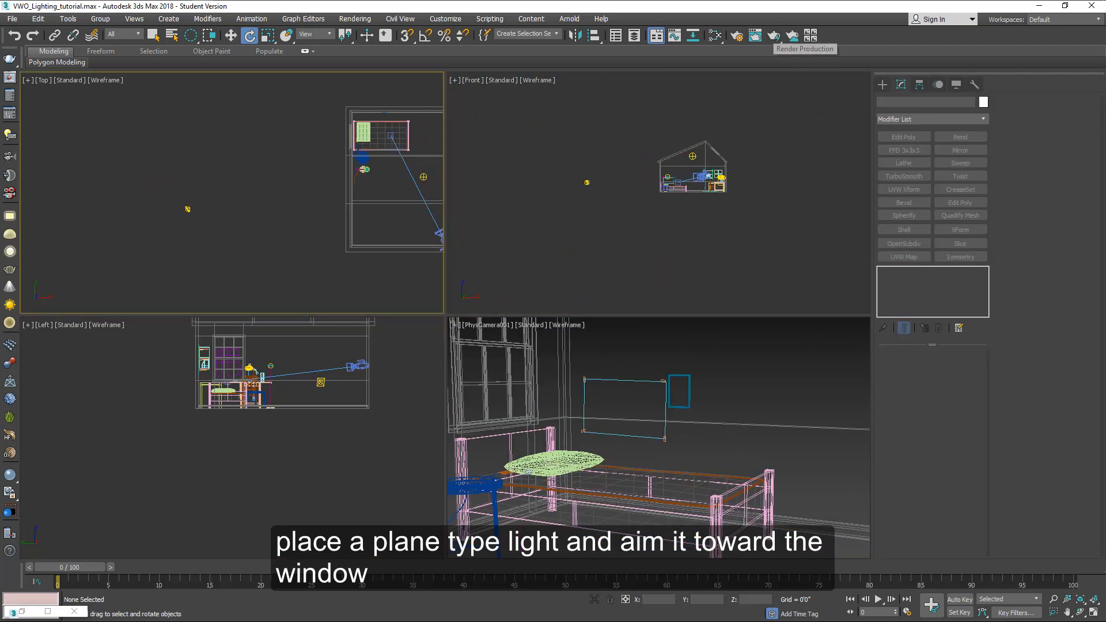
pyautogui.moveTo(655, 415); pyautogui.dragTo(705, 418, button='middle')
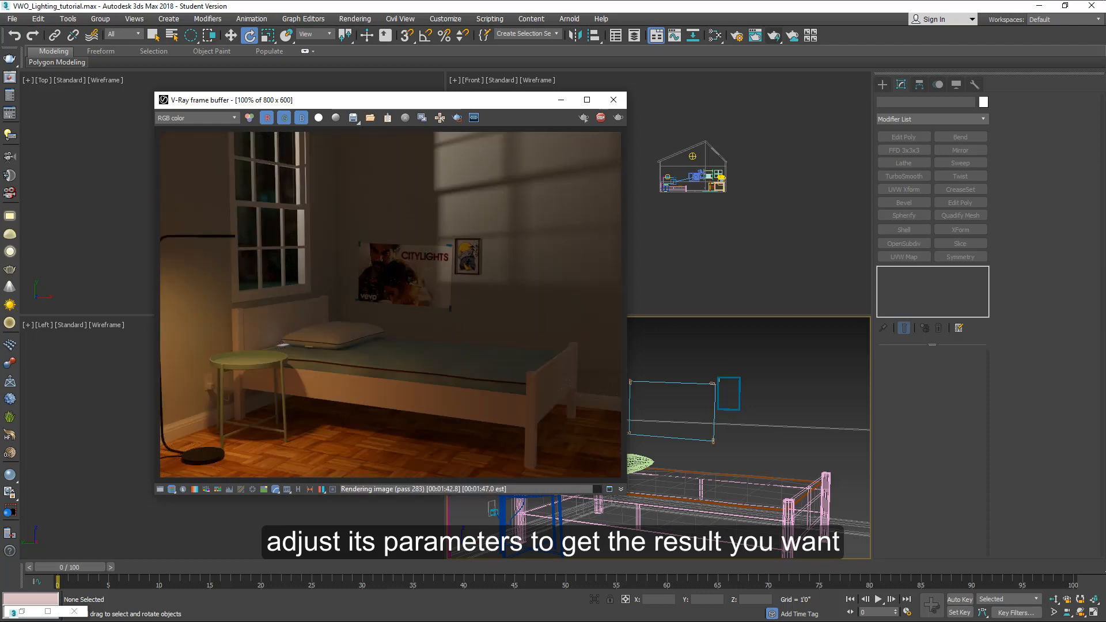
# Step: Move the V-Ray frame buffer aside and stop the running render
pyautogui.moveTo(358, 99); pyautogui.dragTo(306, 90)
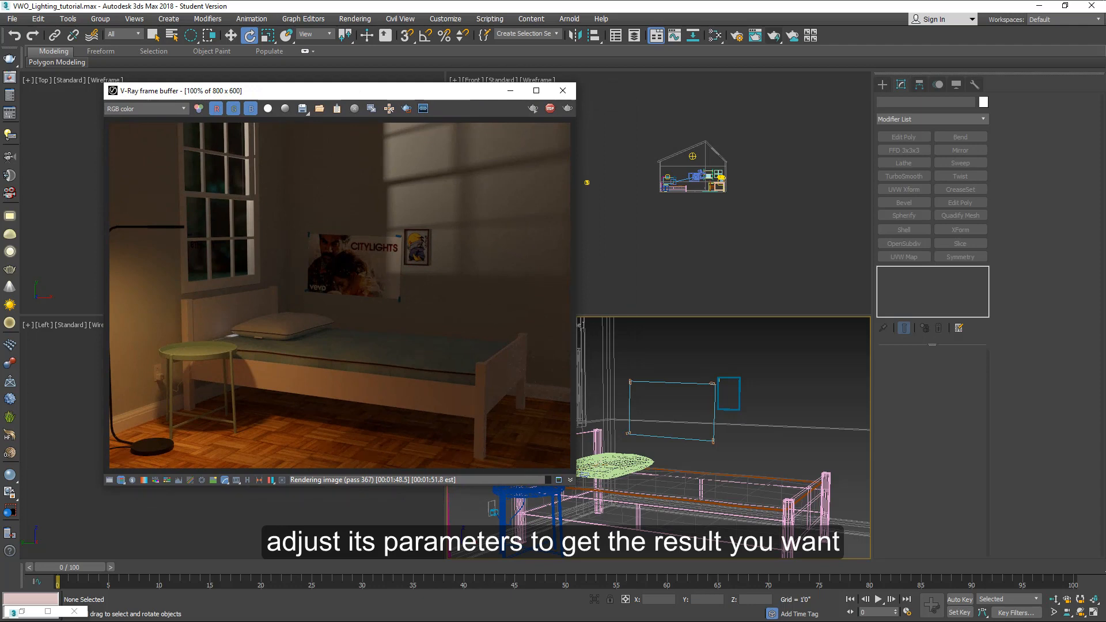
pyautogui.click(550, 109)
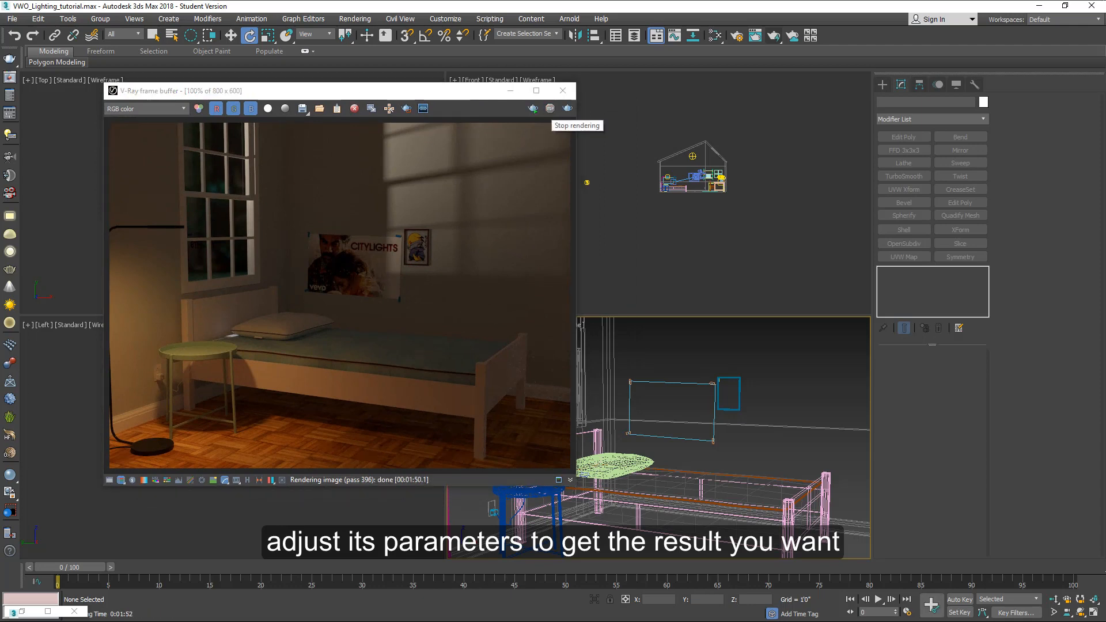
# Step: Select the physical camera, set its shutter duration to 1/20 s, and render the camera view
pyautogui.scroll(5, 686, 163)
pyautogui.scroll(5, 715, 171)
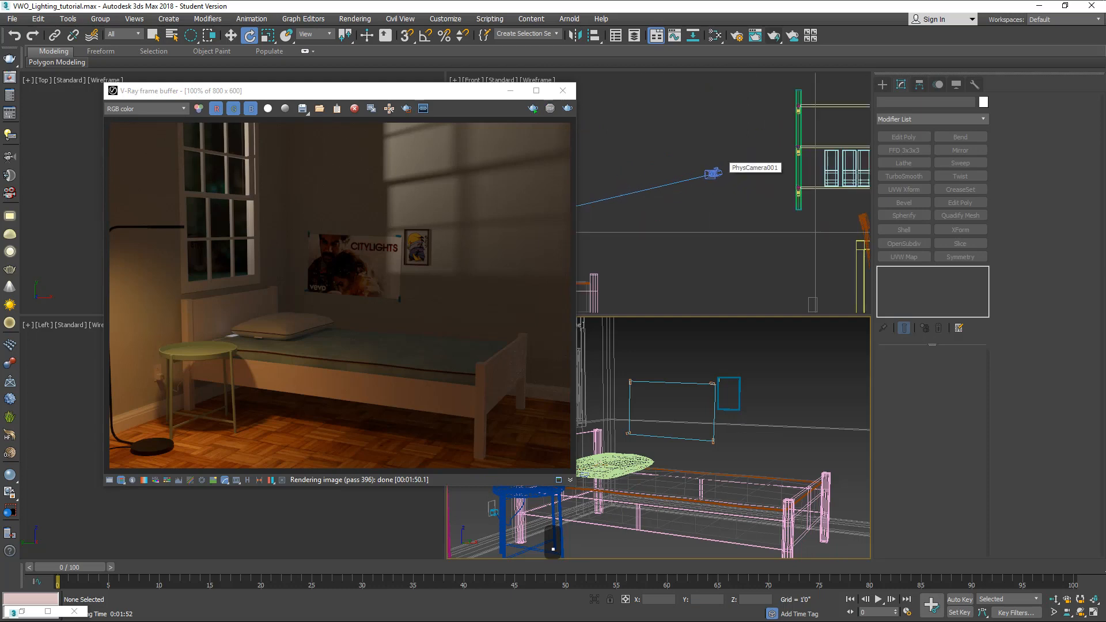
pyautogui.click(715, 173)
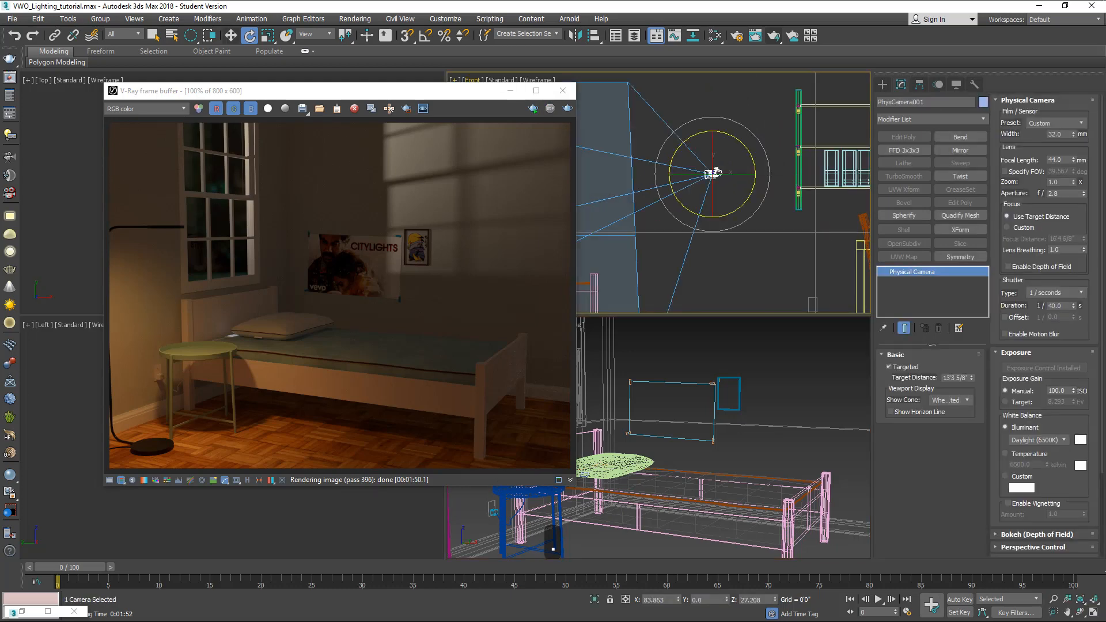
pyautogui.press('w')
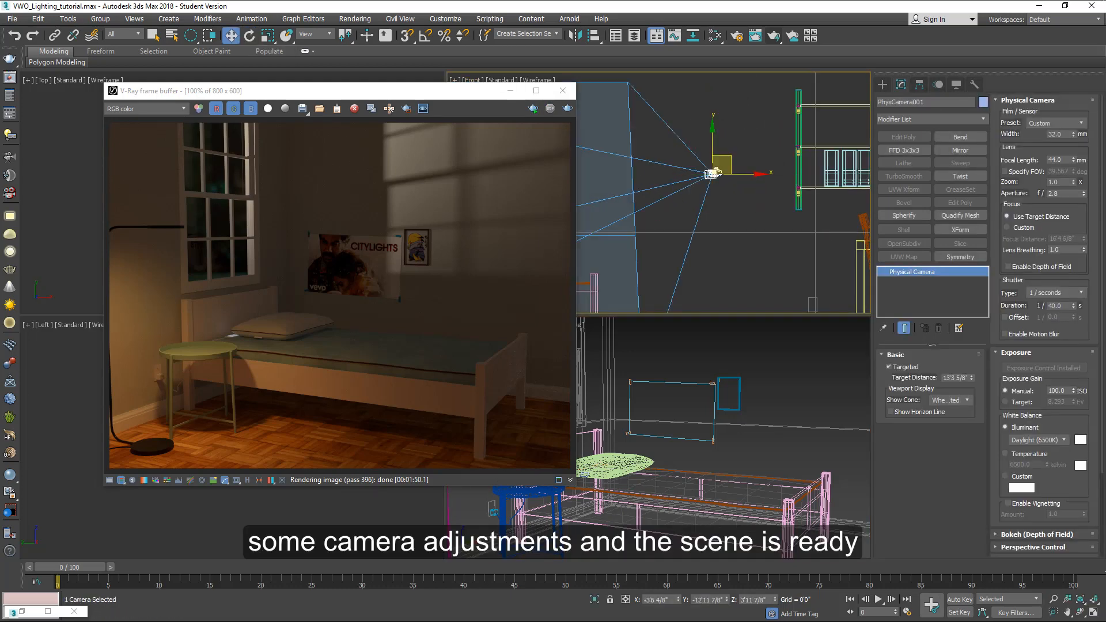
pyautogui.hotkey('ctrl', 'd')
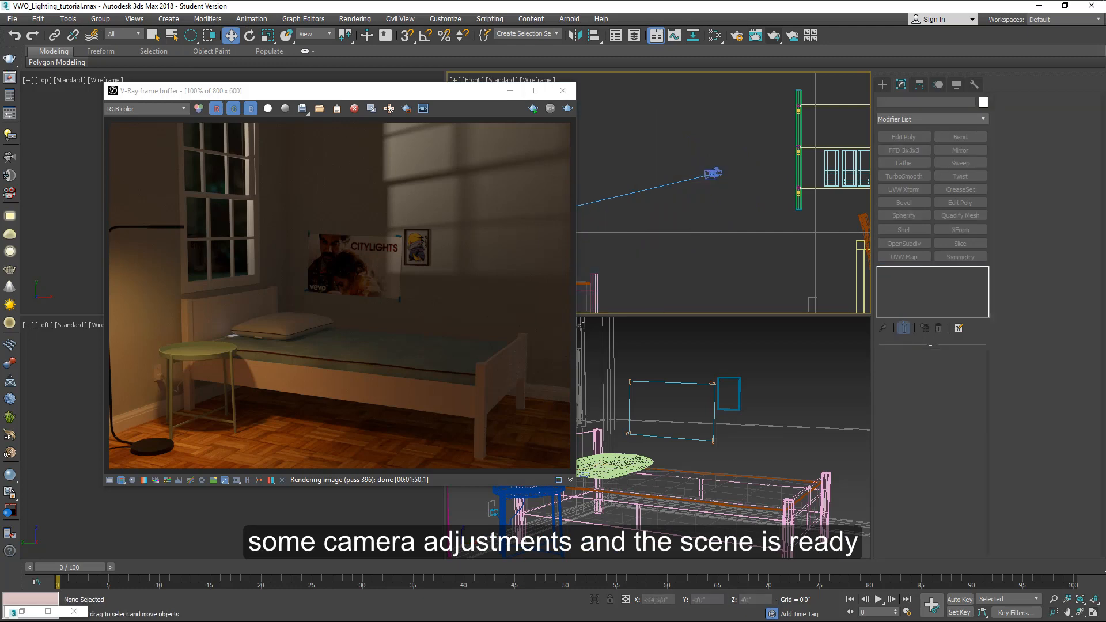
pyautogui.click(715, 173)
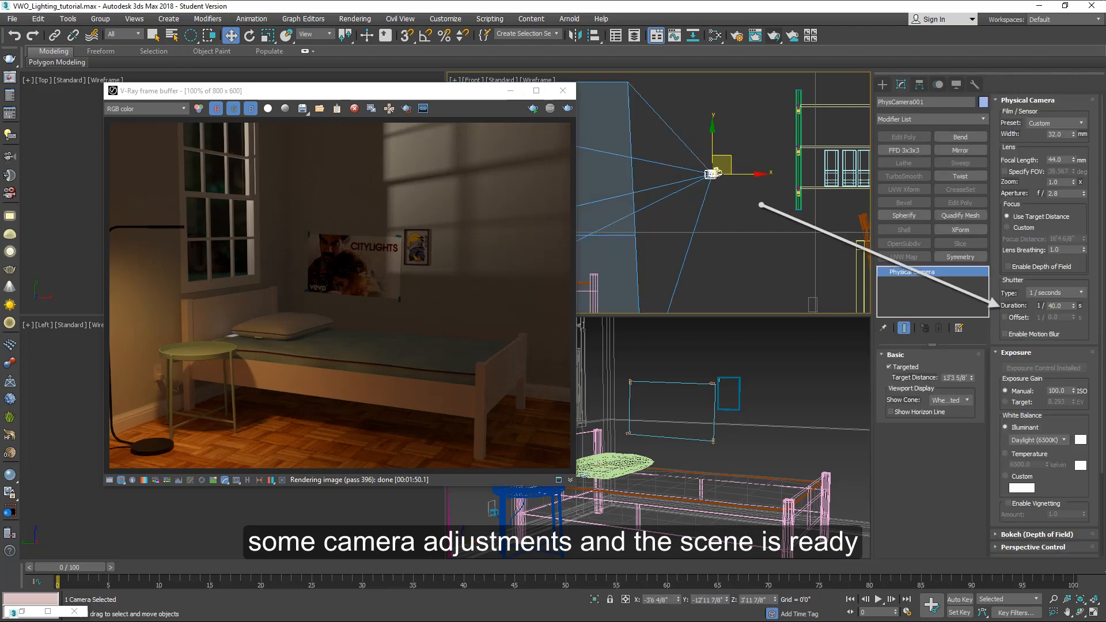
pyautogui.moveTo(1065, 306); pyautogui.dragTo(1017, 331)
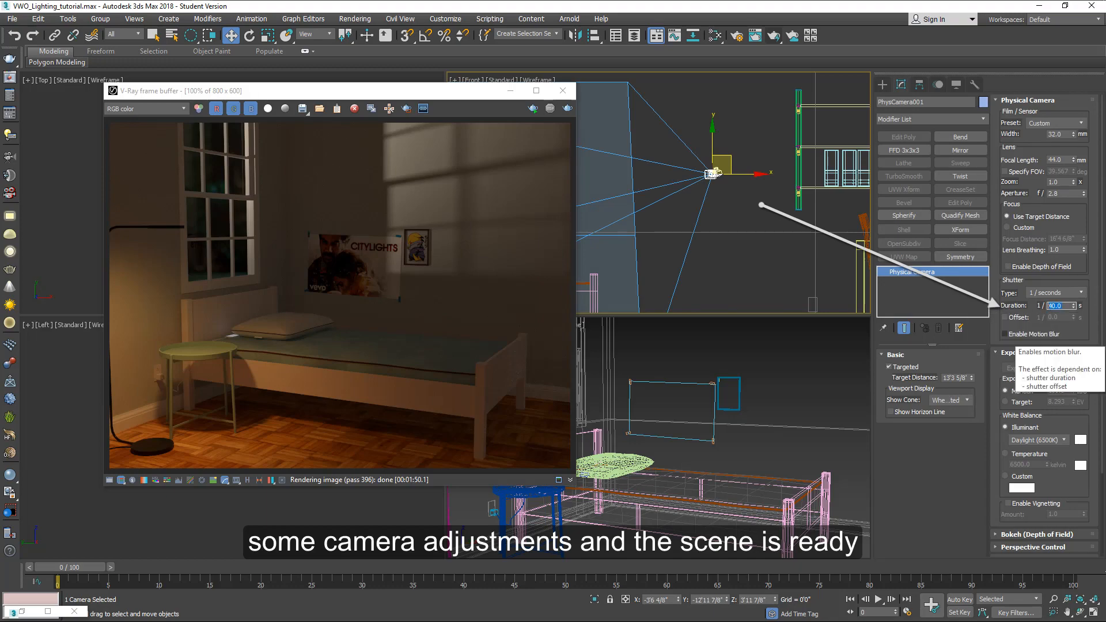
pyautogui.write('20')
pyautogui.press('Return')
pyautogui.hotkey('shift', 'q')
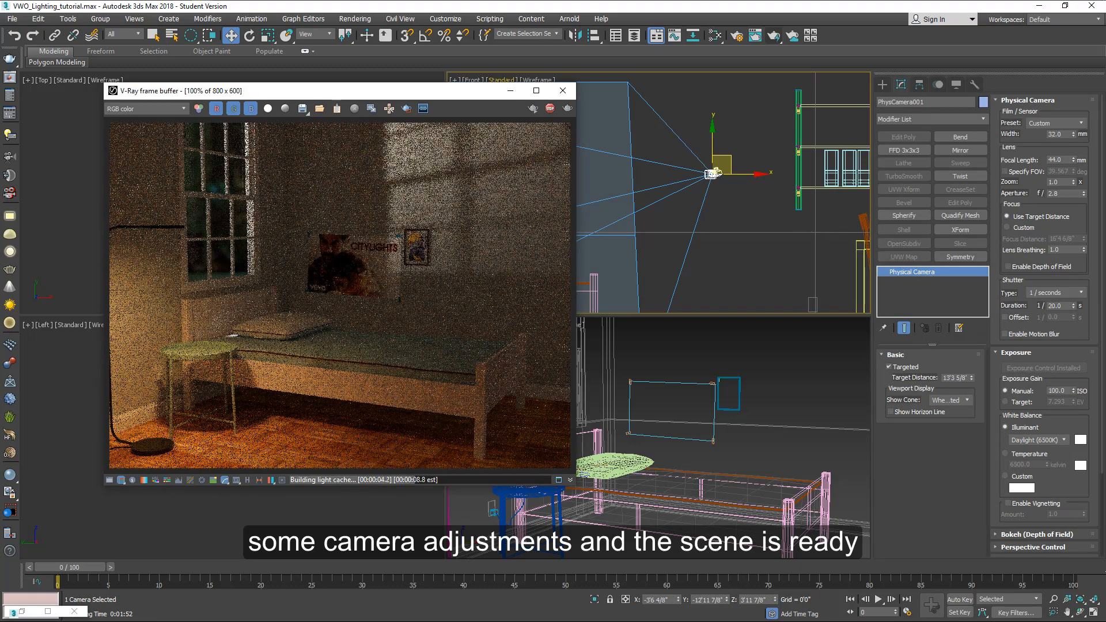